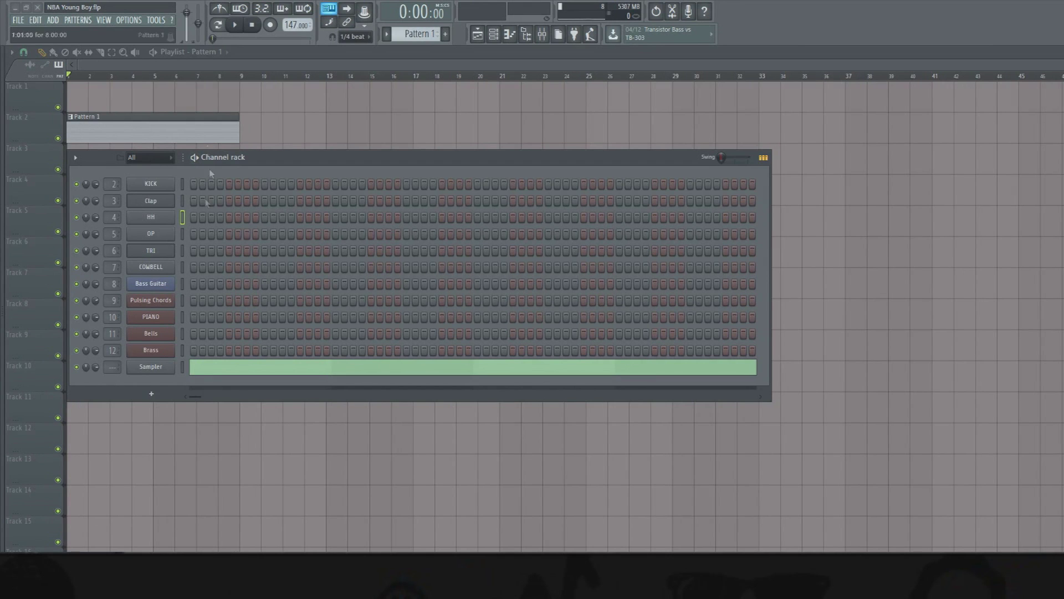
- Fill every second step of the HH channel and place Clap hits on steps 9, 19 and 25
{"action": "right_click", "coordinate": [162, 216]}
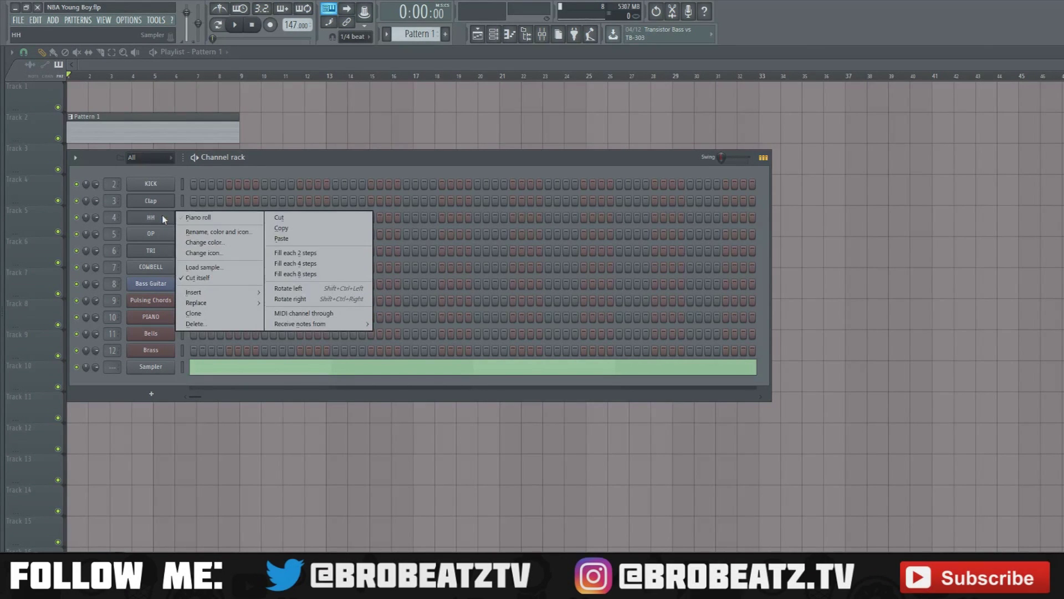
{"action": "left_click", "coordinate": [291, 256]}
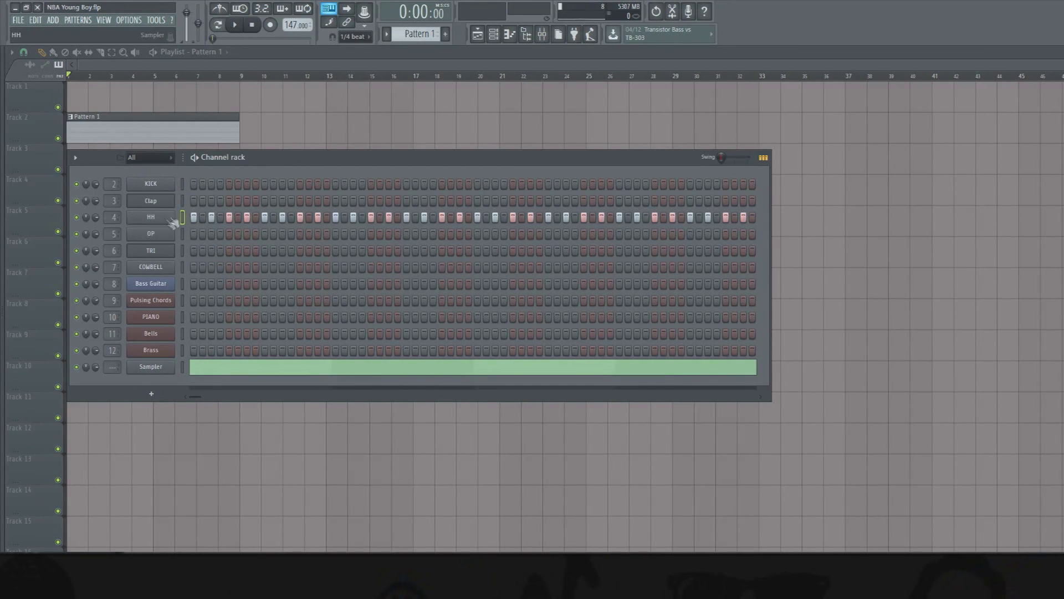
{"action": "left_click", "coordinate": [265, 200]}
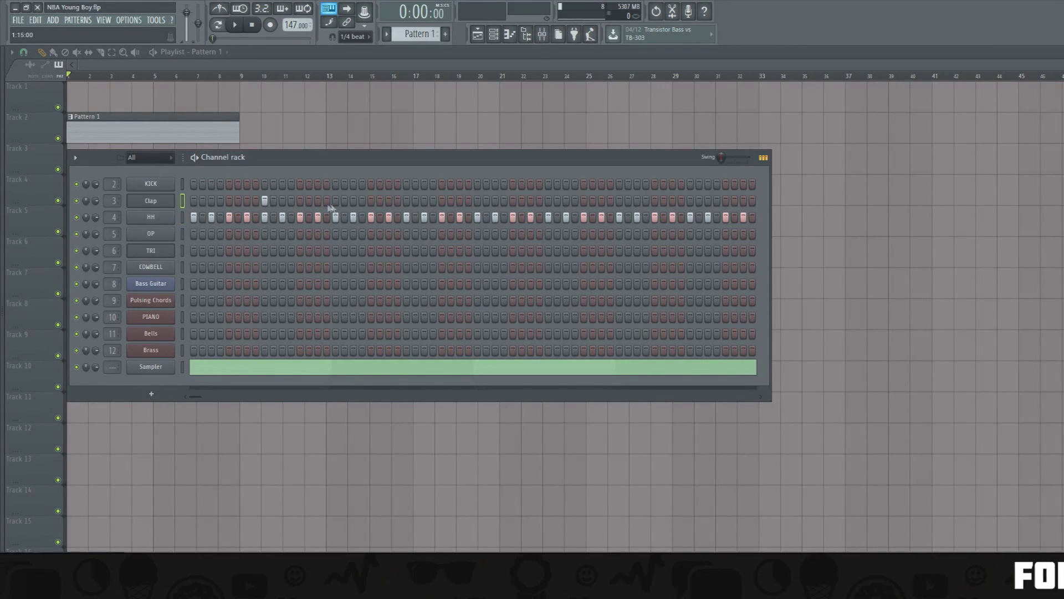
{"action": "left_click", "coordinate": [353, 200]}
{"action": "left_click", "coordinate": [407, 200]}
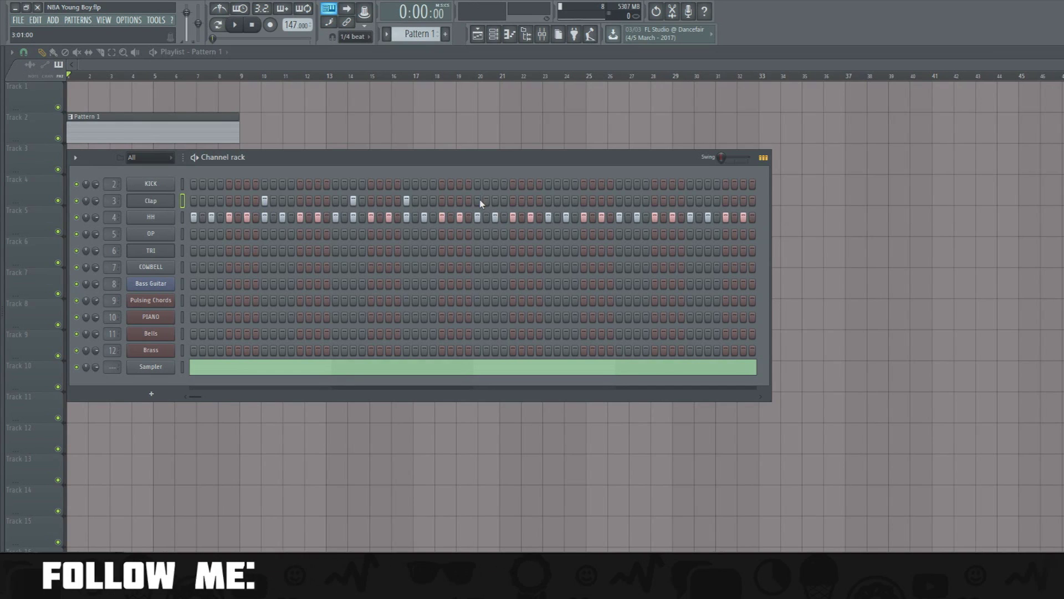
- Arrange the second-half Clap hits on steps 40, 51 and 57, and add HH hits on steps 22 and 54
{"action": "left_click", "coordinate": [477, 201]}
{"action": "left_click", "coordinate": [566, 201]}
{"action": "left_click", "coordinate": [619, 201]}
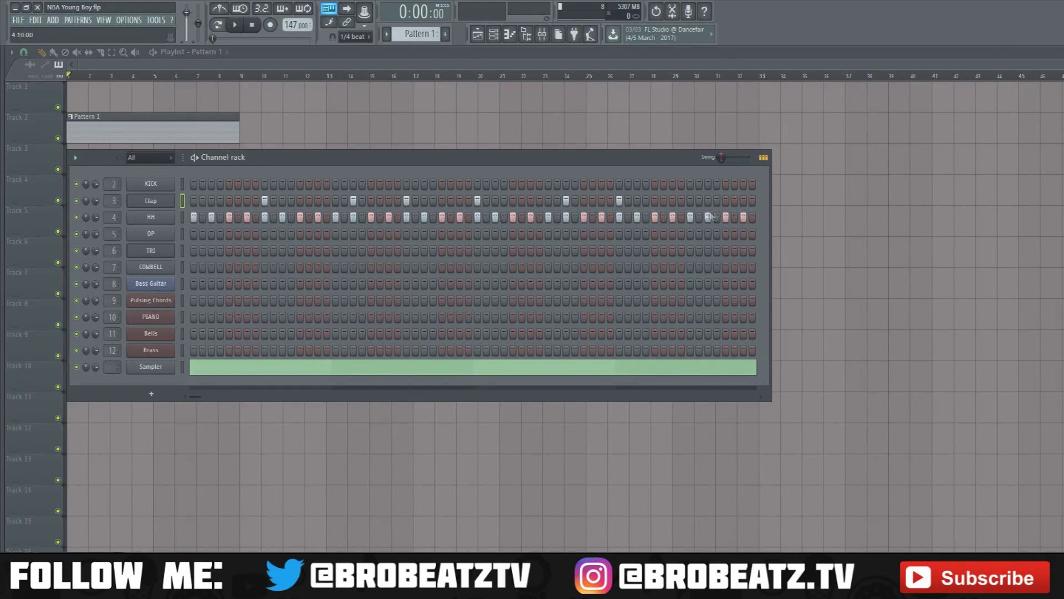
{"action": "left_click", "coordinate": [691, 201]}
{"action": "left_click", "coordinate": [566, 201]}
{"action": "left_click", "coordinate": [540, 200]}
{"action": "left_click", "coordinate": [548, 201]}
{"action": "left_click", "coordinate": [637, 201]}
{"action": "left_click", "coordinate": [620, 200]}
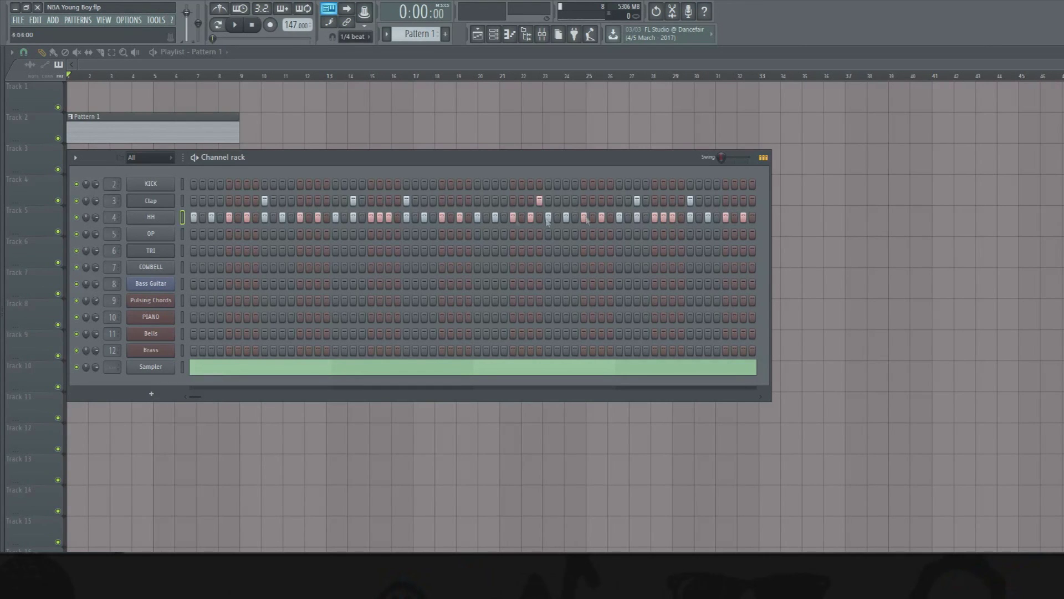
- Raise the velocity of all Clap notes to maximum in the Clap piano roll
{"action": "right_click", "coordinate": [152, 219]}
{"action": "right_click", "coordinate": [158, 222]}
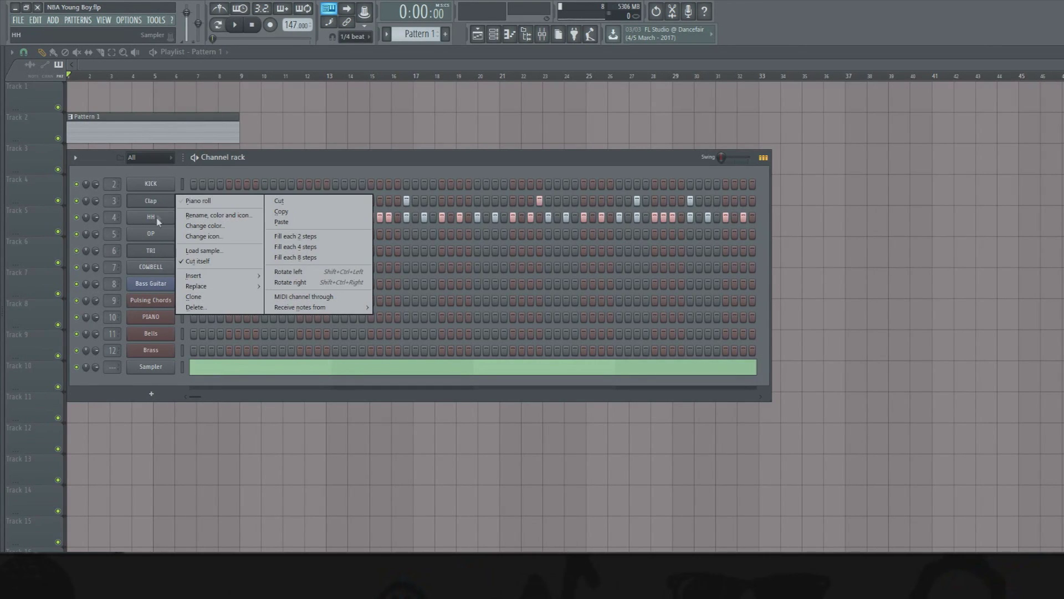
{"action": "left_click", "coordinate": [164, 208]}
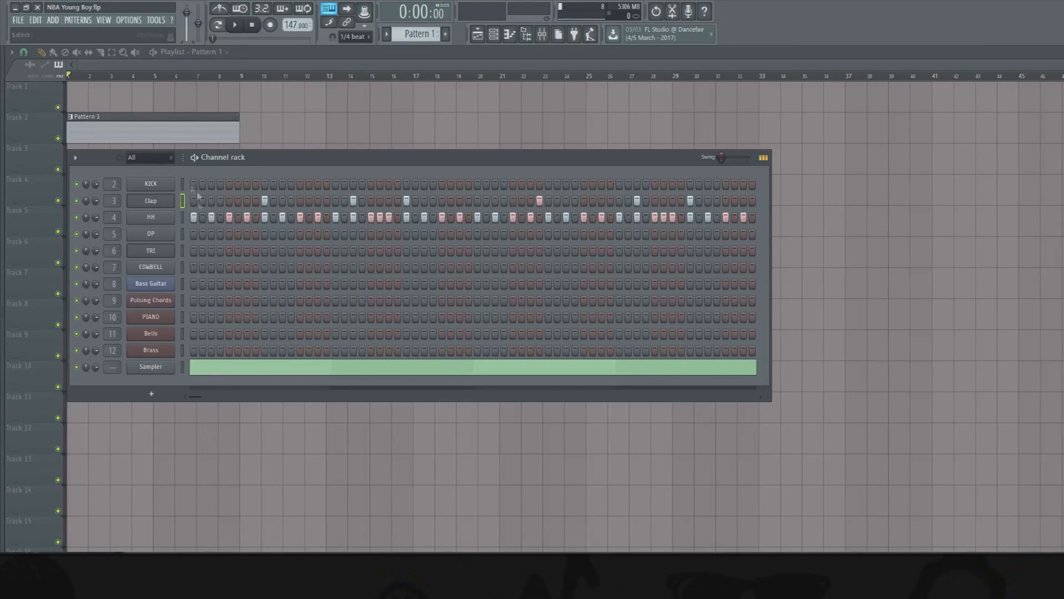
{"action": "right_click", "coordinate": [167, 209]}
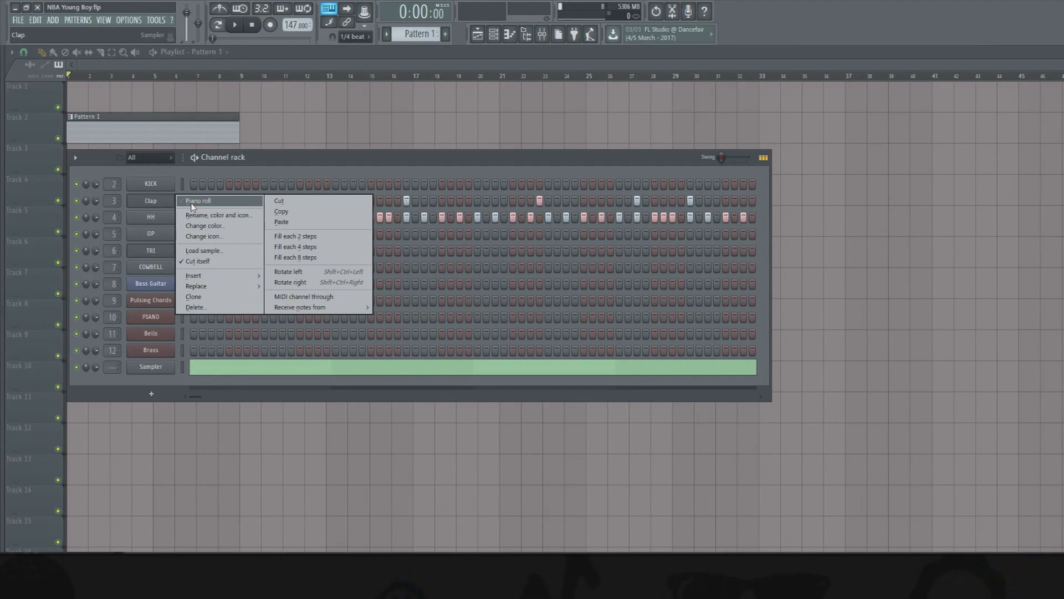
{"action": "left_click", "coordinate": [192, 202]}
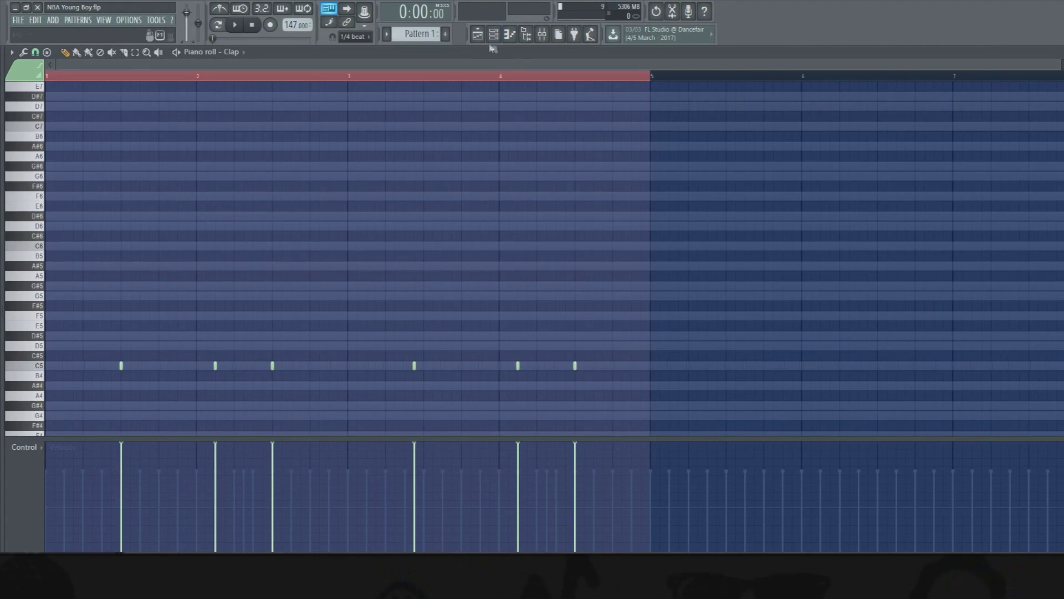
- Select all notes in the HH piano roll and raise their velocity slightly
{"action": "left_click", "coordinate": [494, 34]}
{"action": "right_click", "coordinate": [179, 212]}
{"action": "left_click", "coordinate": [190, 219]}
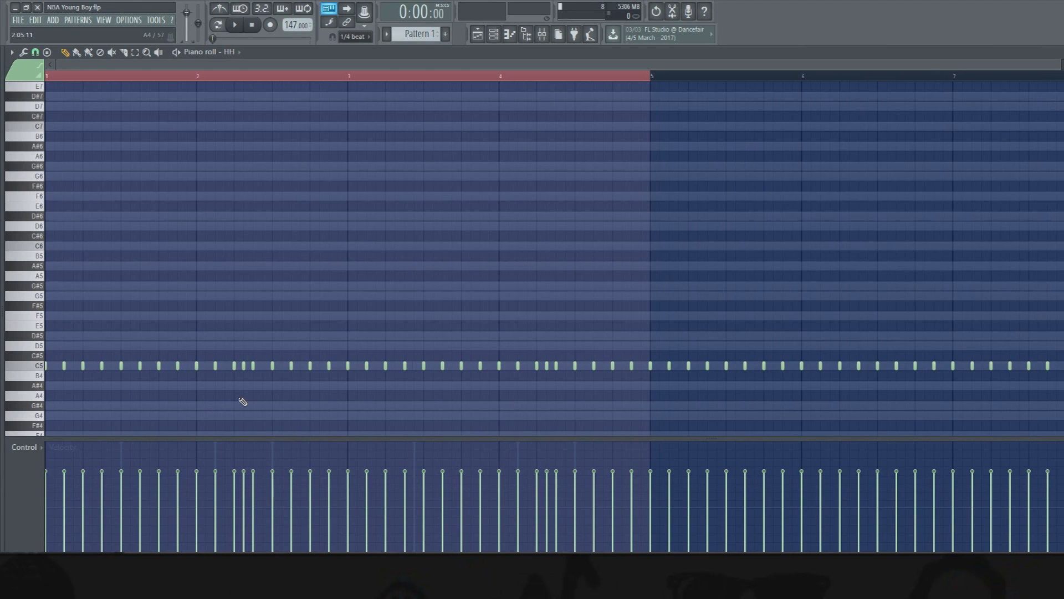
{"action": "key", "text": "ctrl+a"}
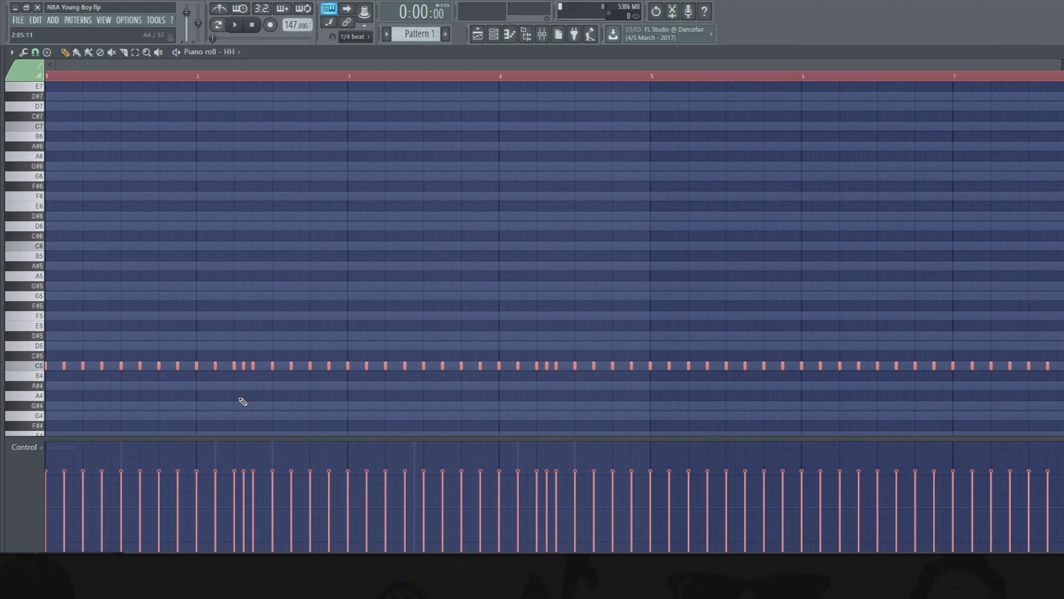
{"action": "scroll", "coordinate": [259, 359], "scroll_direction": "up", "scroll_amount": 2}
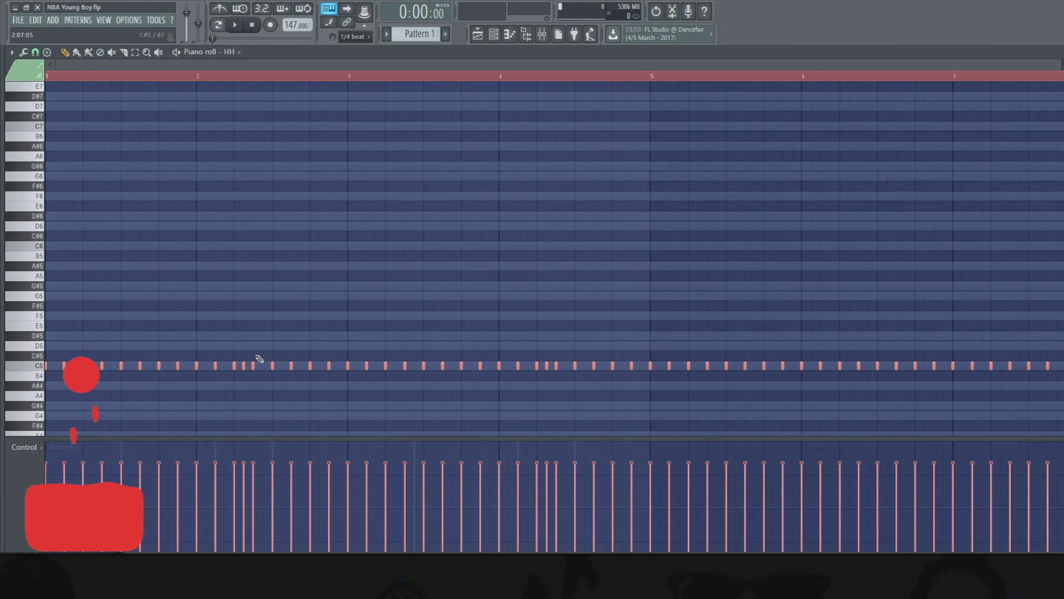
- Return to the channel rack and erase a run of HH hits beyond step 64, past the end of bar 4
{"action": "left_click", "coordinate": [499, 37]}
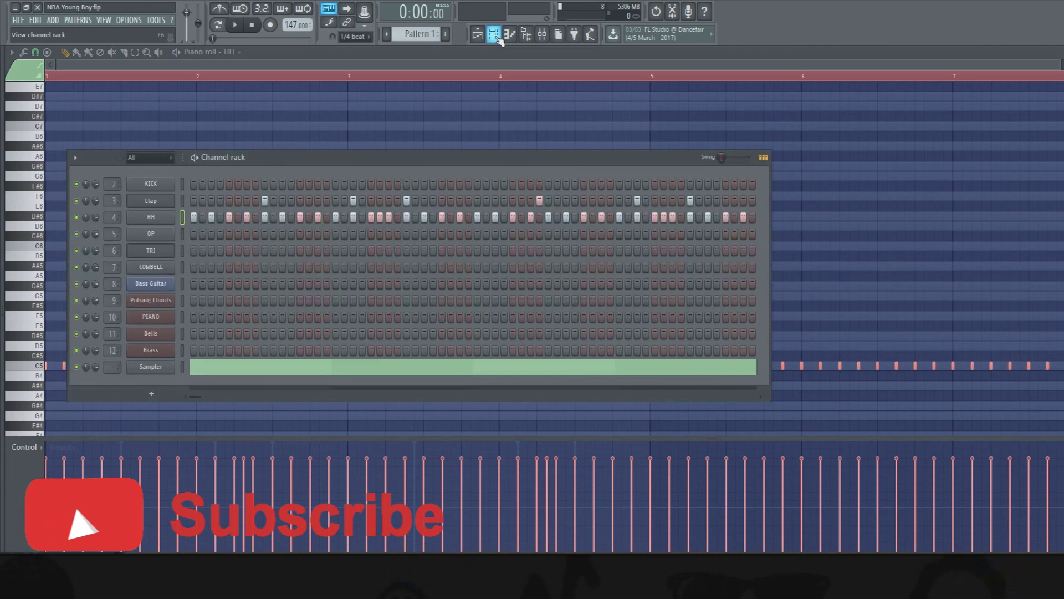
{"action": "left_click", "coordinate": [499, 39]}
{"action": "left_click", "coordinate": [491, 36]}
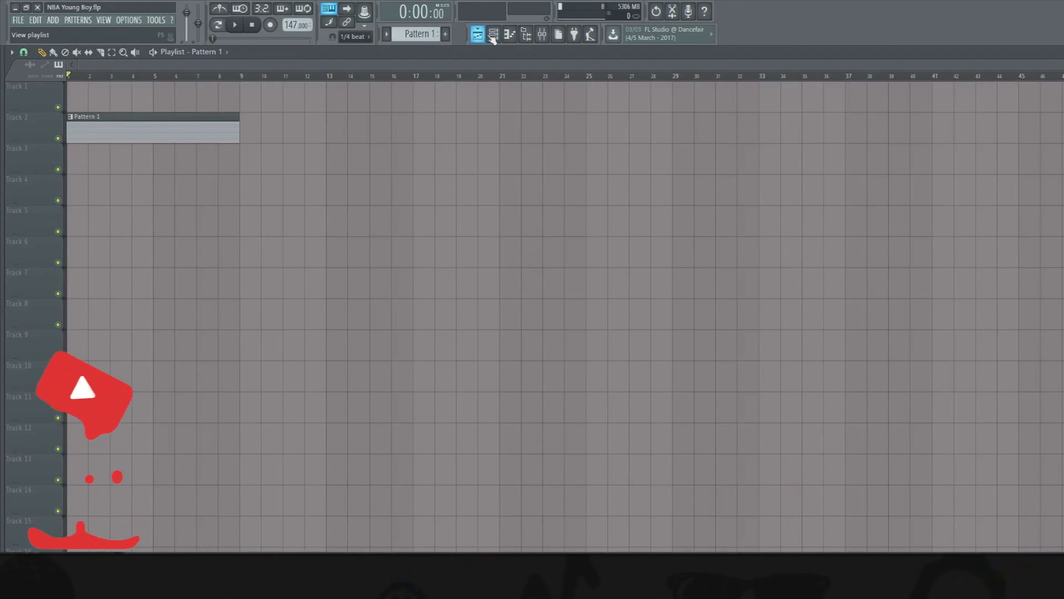
{"action": "left_click", "coordinate": [492, 36]}
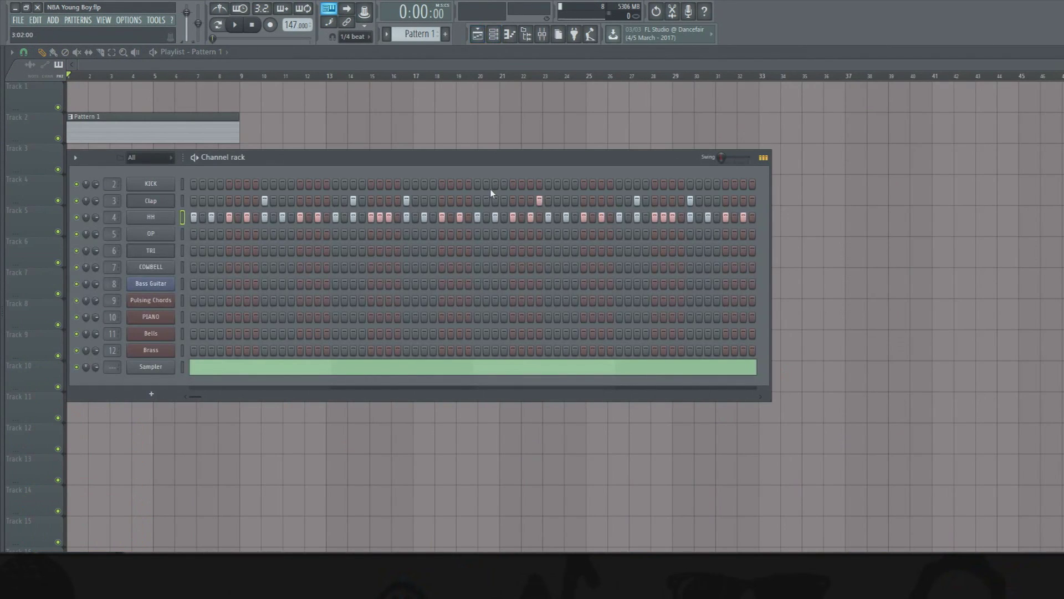
{"action": "left_click_drag", "start_coordinate": [200, 397], "coordinate": [497, 378]}
{"action": "left_click_drag", "start_coordinate": [530, 219], "coordinate": [789, 233]}
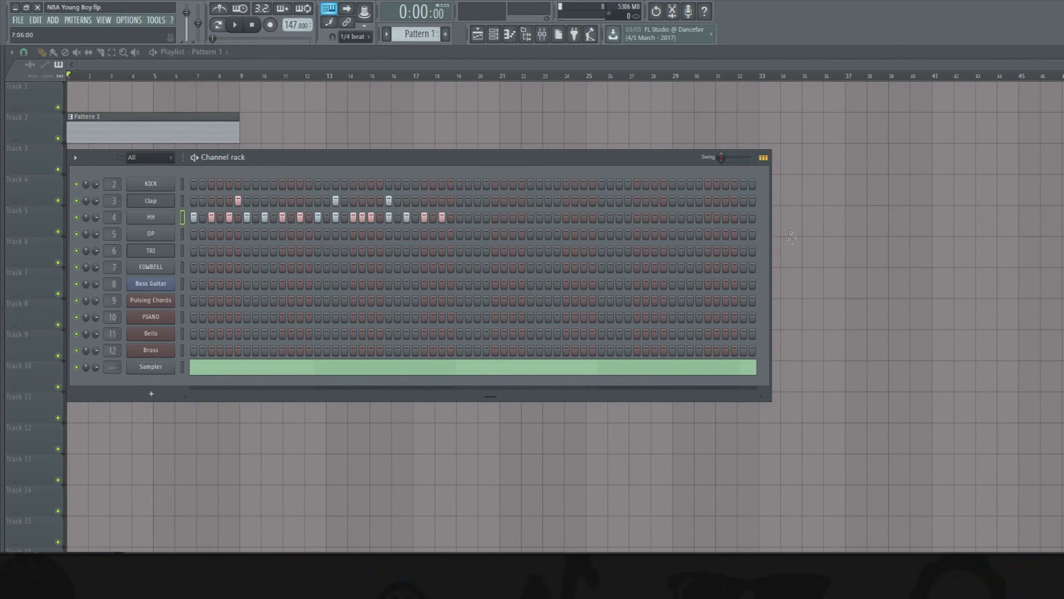
- Shorten all the Sampler channel's notes so they end at the start of bar 5
{"action": "left_click", "coordinate": [667, 369]}
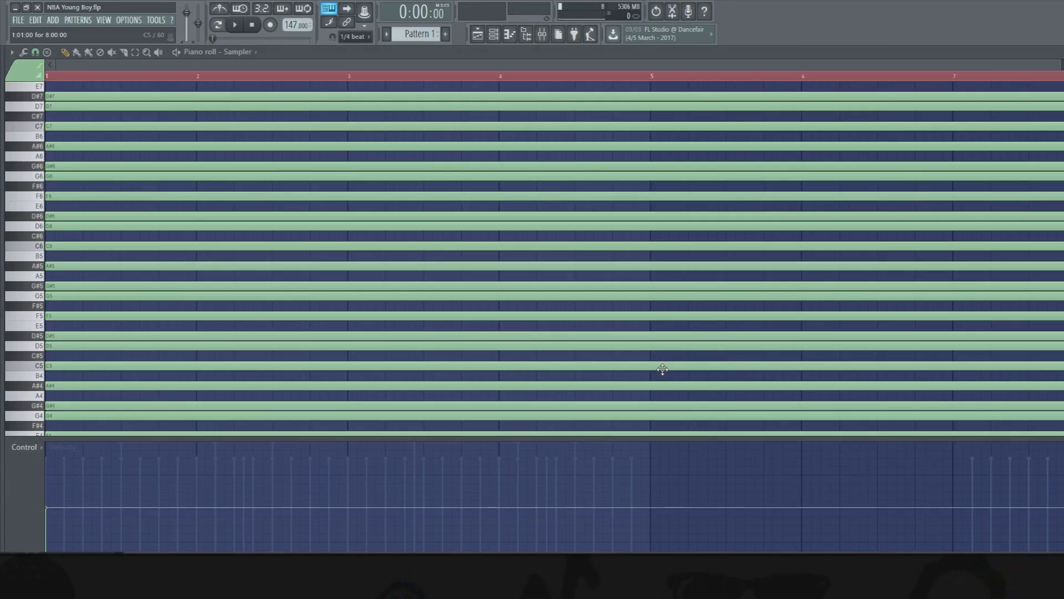
{"action": "key", "text": "ctrl+a"}
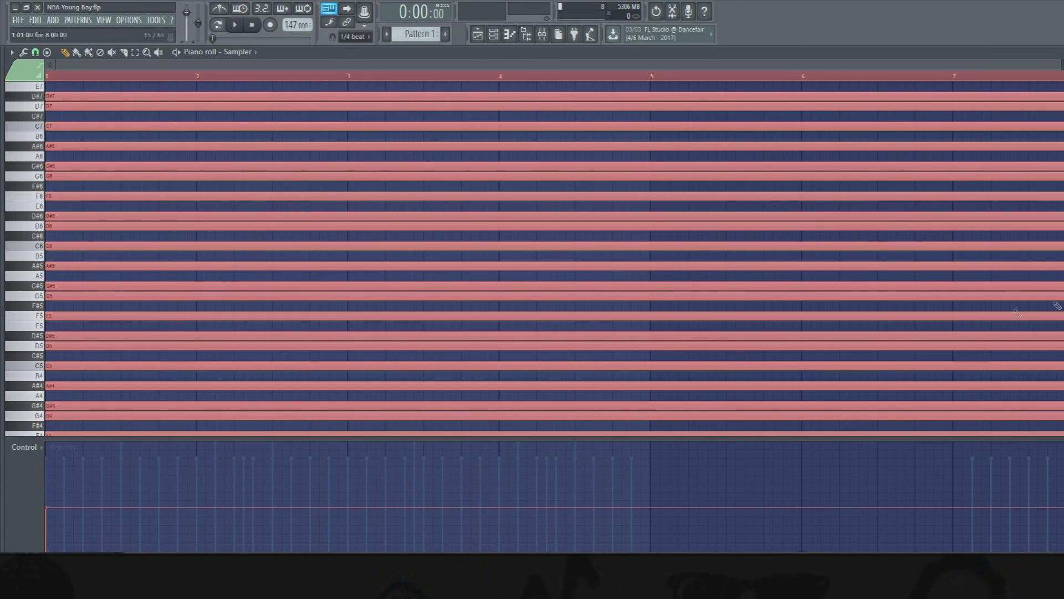
{"action": "left_click_drag", "start_coordinate": [1063, 284], "coordinate": [650, 284]}
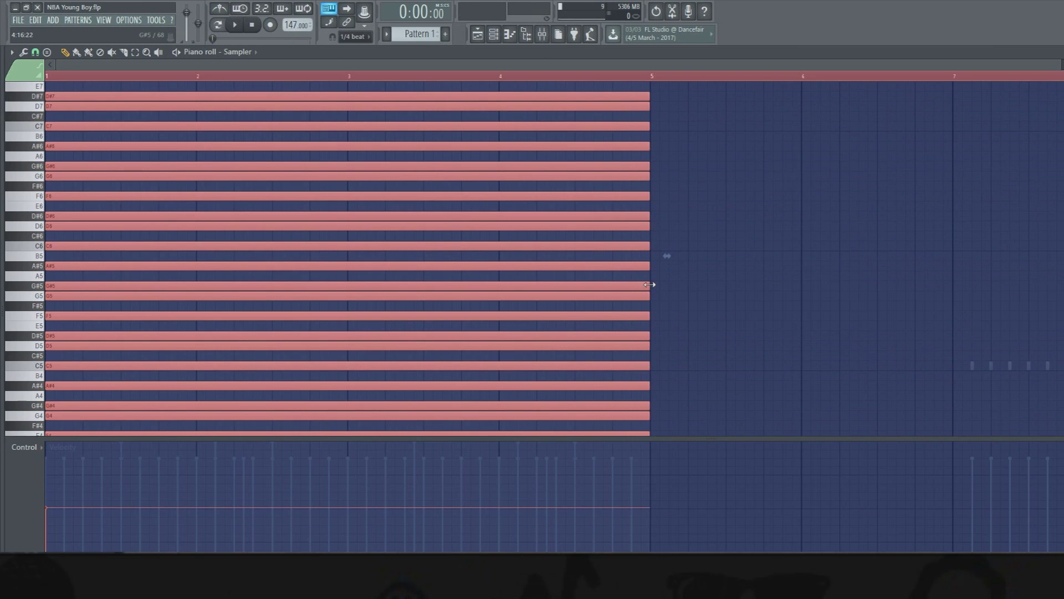
- Delete the leftover HH notes beyond bar 4 and play the pattern back from the channel rack
{"action": "double_click", "coordinate": [989, 366]}
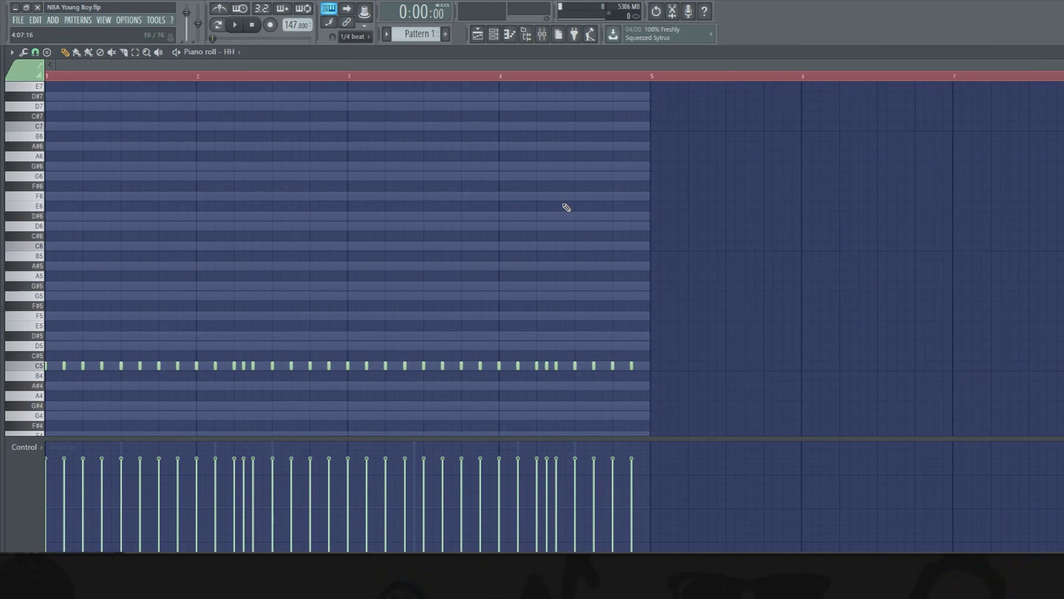
{"action": "left_click", "coordinate": [493, 34]}
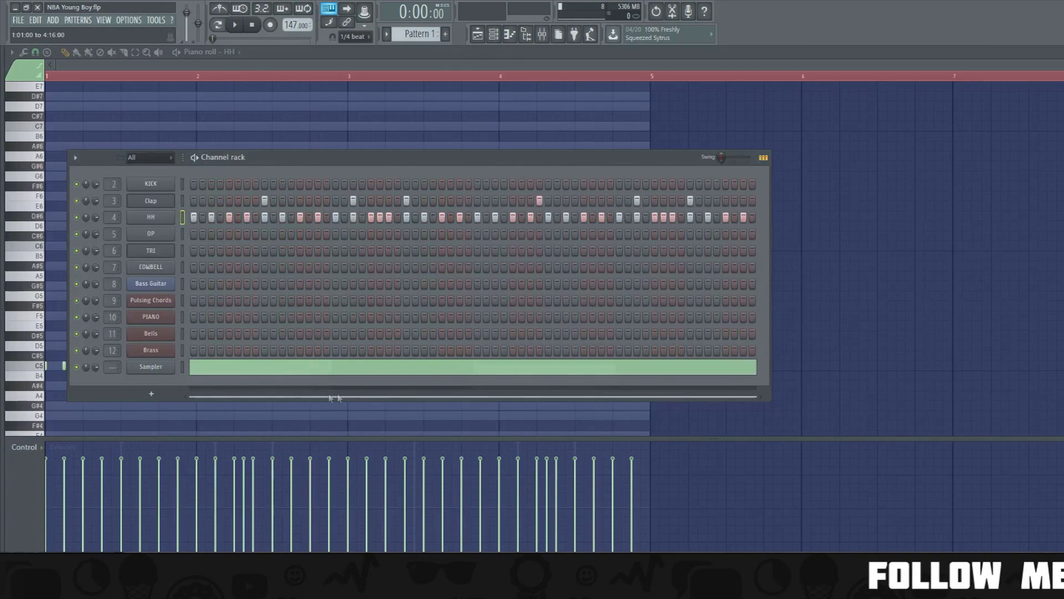
{"action": "left_click", "coordinate": [236, 25]}
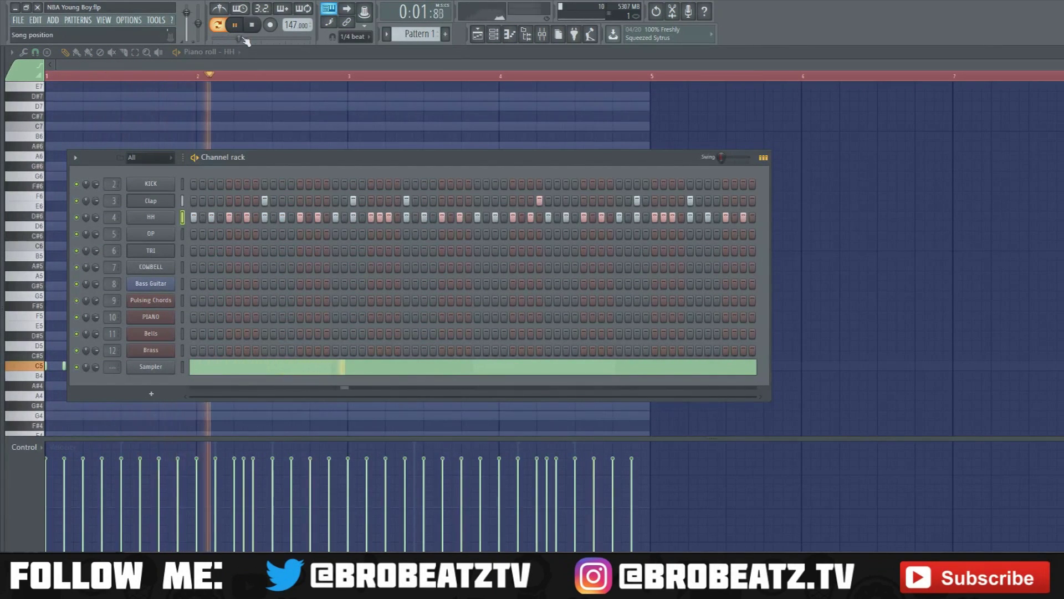
{"action": "left_click", "coordinate": [253, 25]}
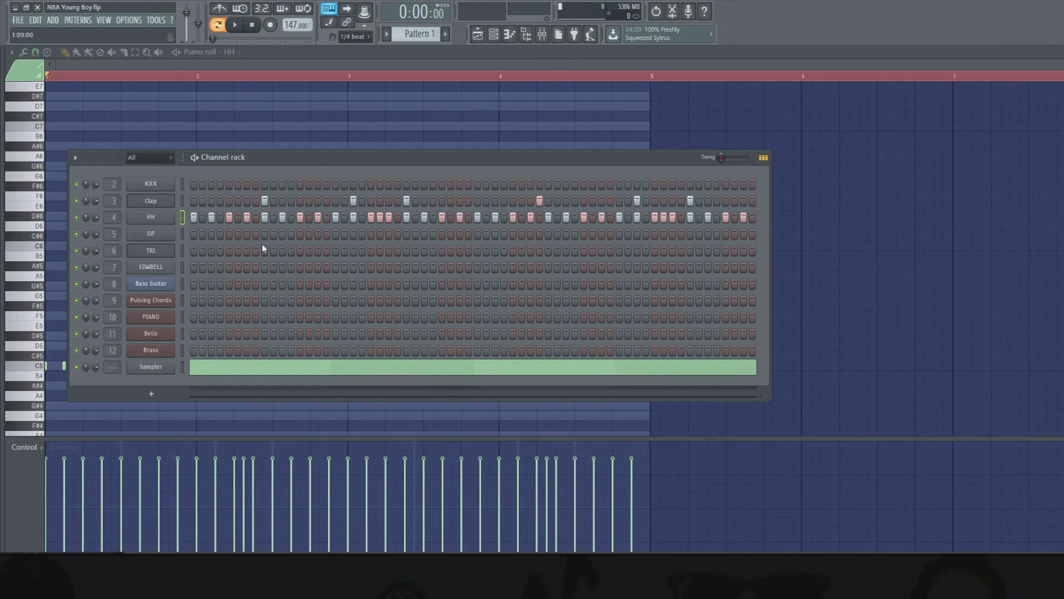
- Place OP hits on steps 13 and 45 and TRI hits on steps 17 and 49
{"action": "left_click", "coordinate": [300, 234]}
{"action": "left_click", "coordinate": [336, 251]}
{"action": "left_click", "coordinate": [584, 234]}
{"action": "left_click", "coordinate": [620, 251]}
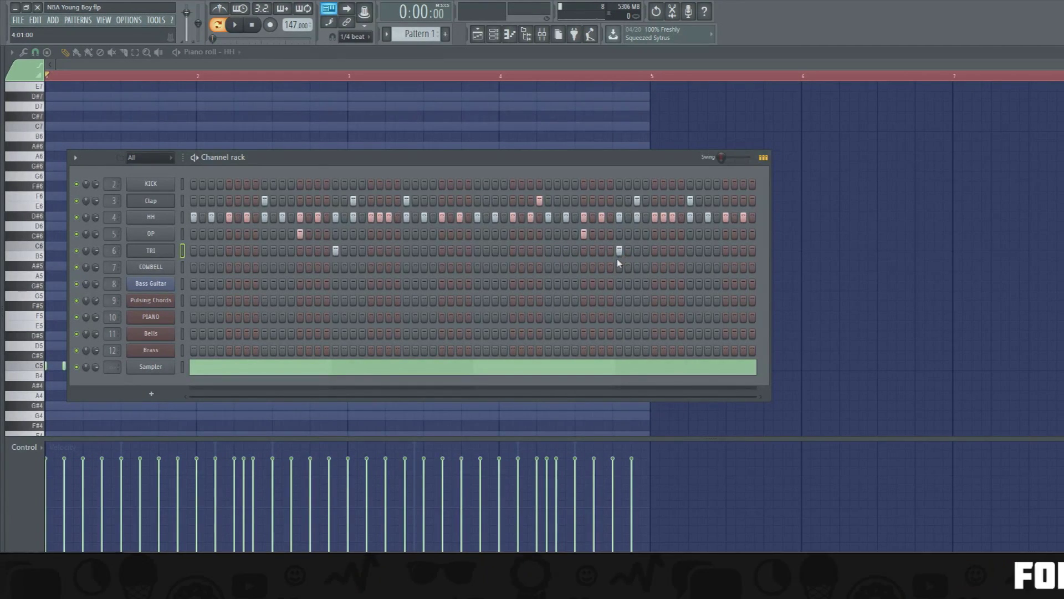
- Place COWBELL hits on steps 53 and 59
{"action": "left_click", "coordinate": [654, 268]}
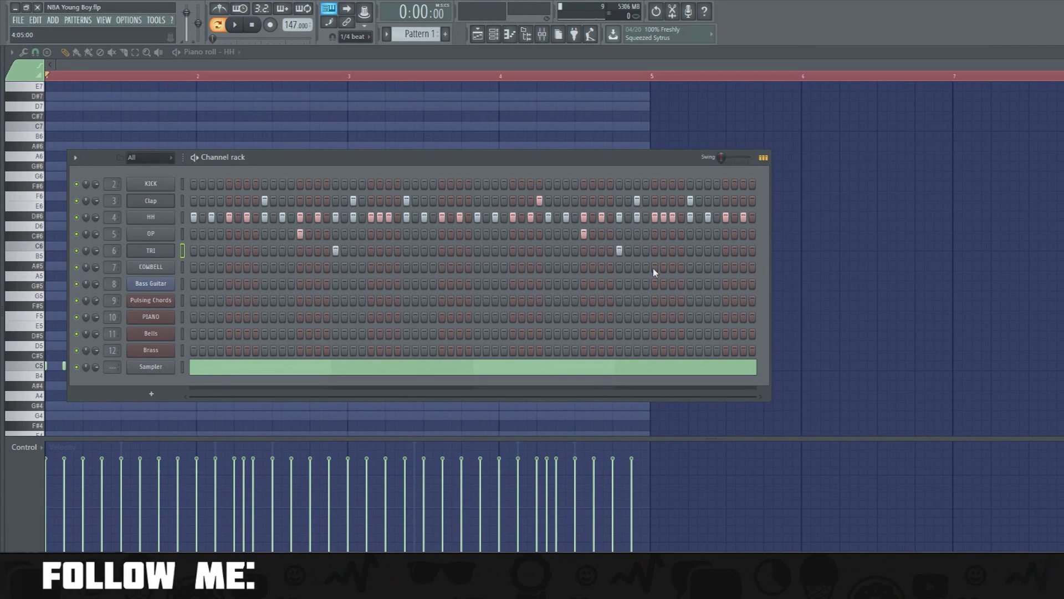
{"action": "left_click", "coordinate": [708, 267]}
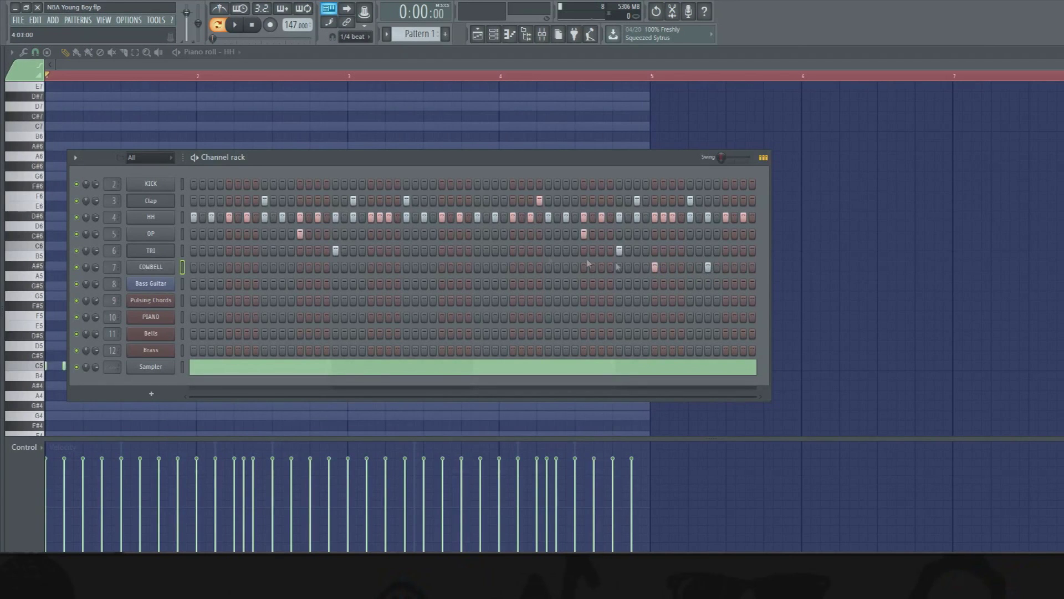
{"action": "right_click", "coordinate": [159, 268]}
{"action": "left_click", "coordinate": [158, 252]}
{"action": "right_click", "coordinate": [159, 268]}
{"action": "left_click", "coordinate": [159, 268]}
- Play the pattern and move the Clap hit on step 40 to step 41
{"action": "left_click", "coordinate": [235, 25]}
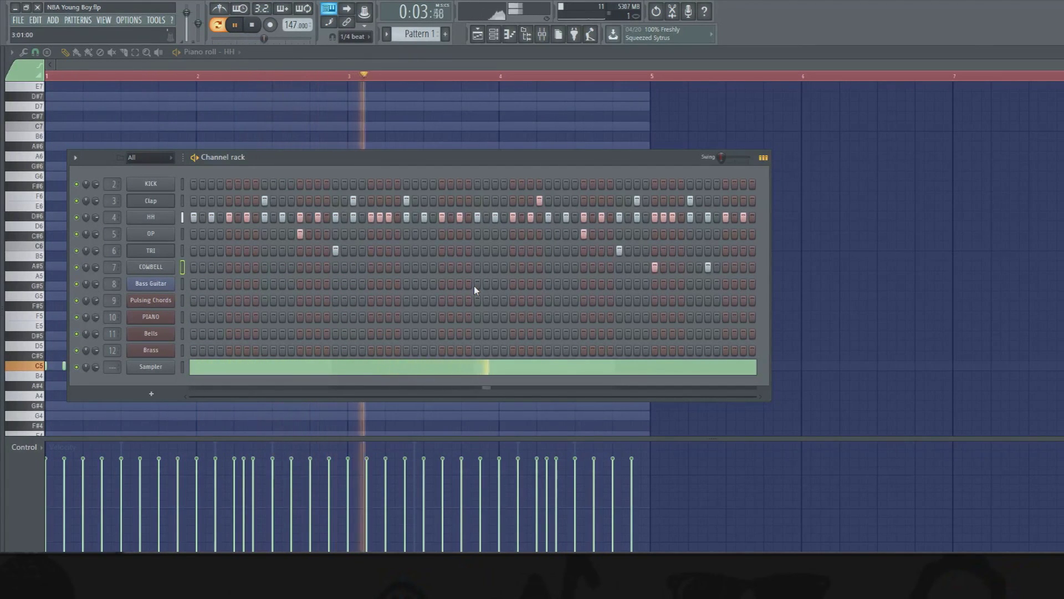
{"action": "left_click", "coordinate": [252, 25]}
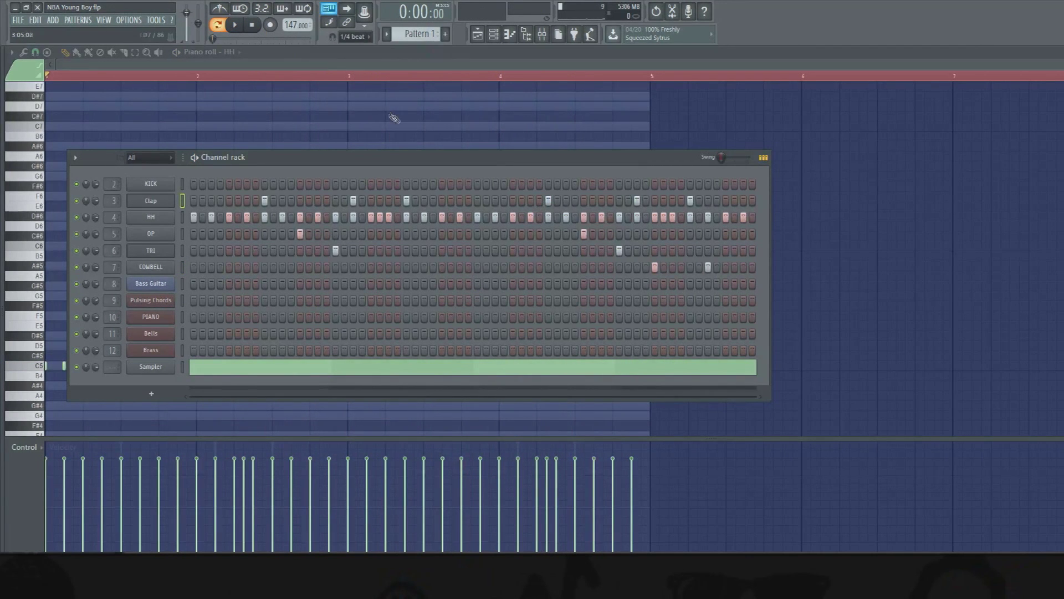
{"action": "left_click", "coordinate": [235, 25]}
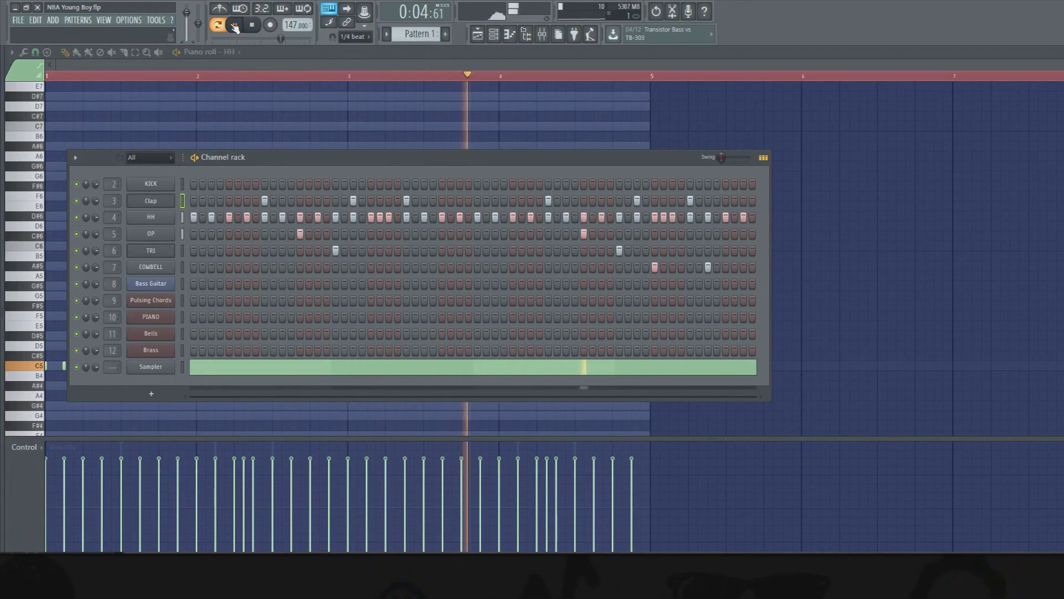
- Raise the velocity of the Clap note on step 41 to maximum and stop playback in the channel rack
{"action": "right_click", "coordinate": [151, 201]}
{"action": "left_click", "coordinate": [199, 200]}
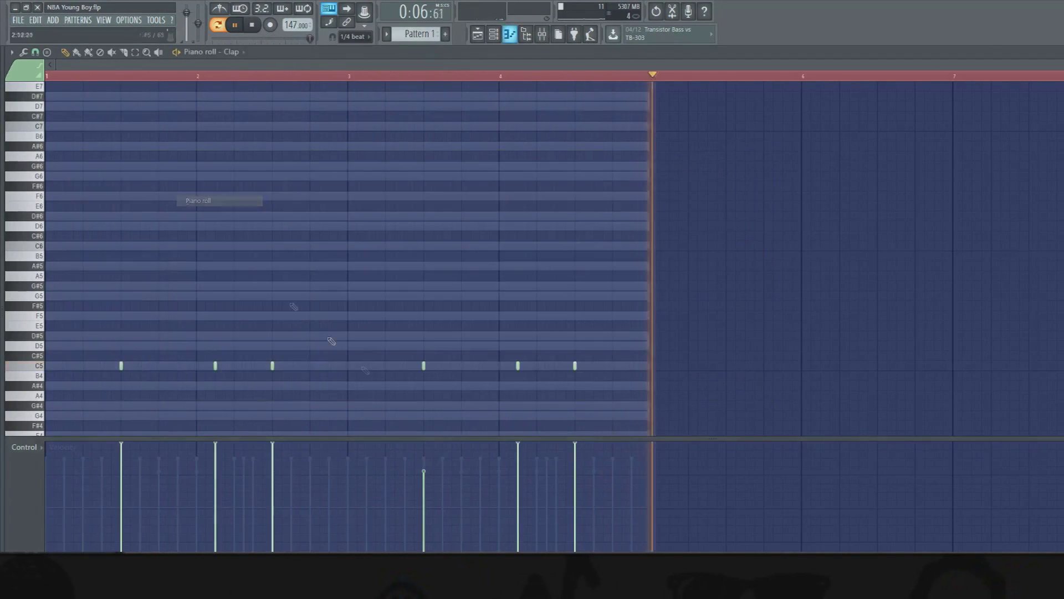
{"action": "key", "text": "F6"}
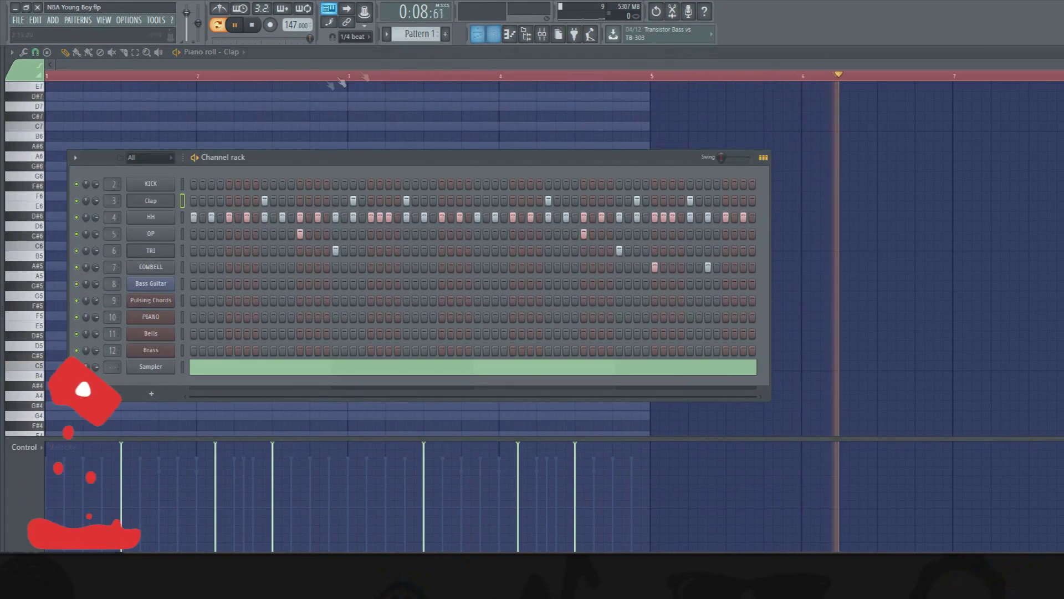
{"action": "key", "text": "space"}
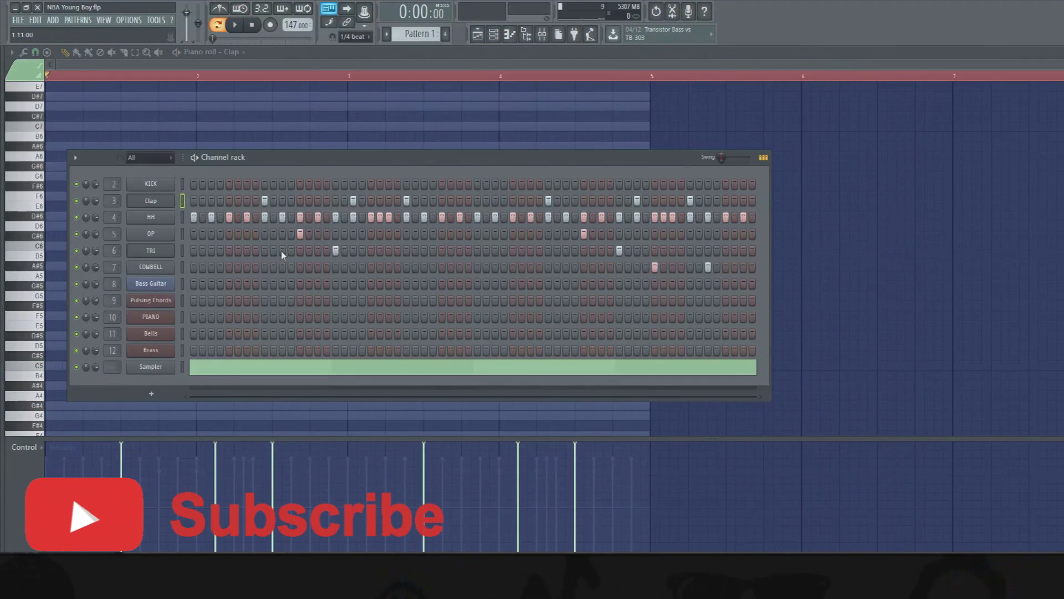
- Place KICK hits on steps 1, 5, 15, 21 and 27, and play the pattern to check the rhythm
{"action": "left_click", "coordinate": [194, 187]}
{"action": "left_click", "coordinate": [248, 185]}
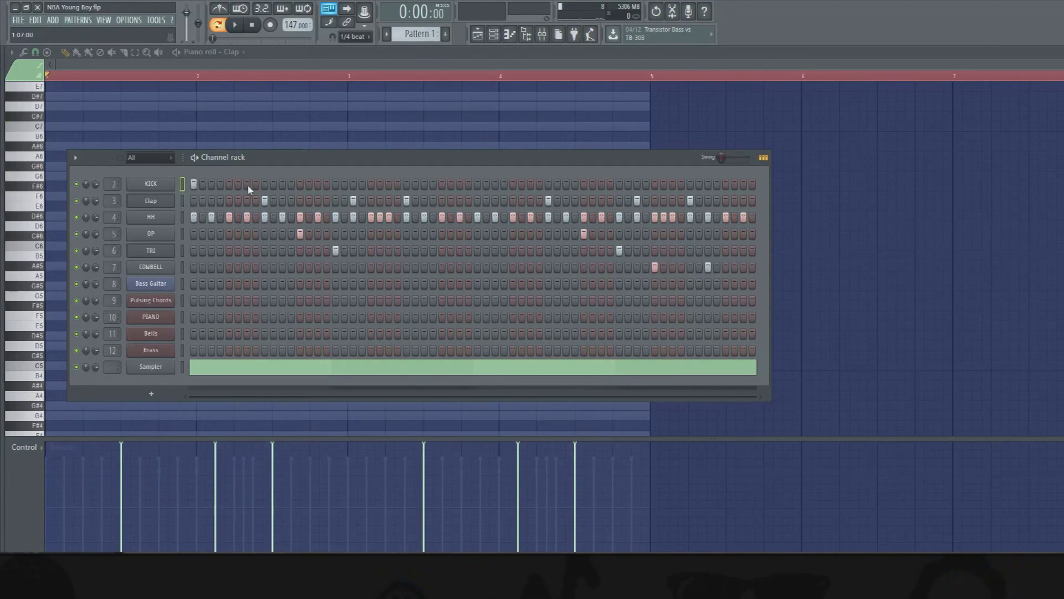
{"action": "left_click", "coordinate": [317, 185]}
{"action": "left_click", "coordinate": [300, 185]}
{"action": "left_click", "coordinate": [424, 185]}
{"action": "left_click", "coordinate": [477, 184]}
{"action": "left_click_drag", "start_coordinate": [477, 185], "coordinate": [240, 190]}
{"action": "left_click", "coordinate": [247, 185]}
{"action": "left_click", "coordinate": [246, 186]}
{"action": "left_click", "coordinate": [371, 184]}
{"action": "left_click", "coordinate": [424, 184]}
{"action": "left_click", "coordinate": [243, 31]}
{"action": "left_click", "coordinate": [252, 25]}
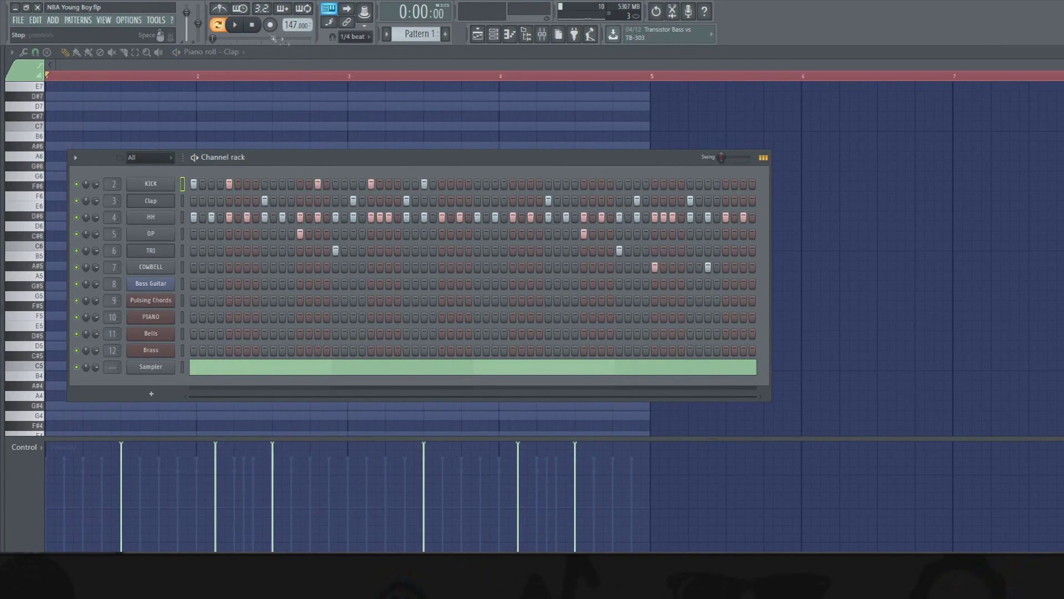
- Place KICK hits on steps 33, 37, 47, 53, 59 and 63, and play the pattern
{"action": "left_click", "coordinate": [513, 184]}
{"action": "left_click", "coordinate": [602, 184]}
{"action": "left_click", "coordinate": [653, 185]}
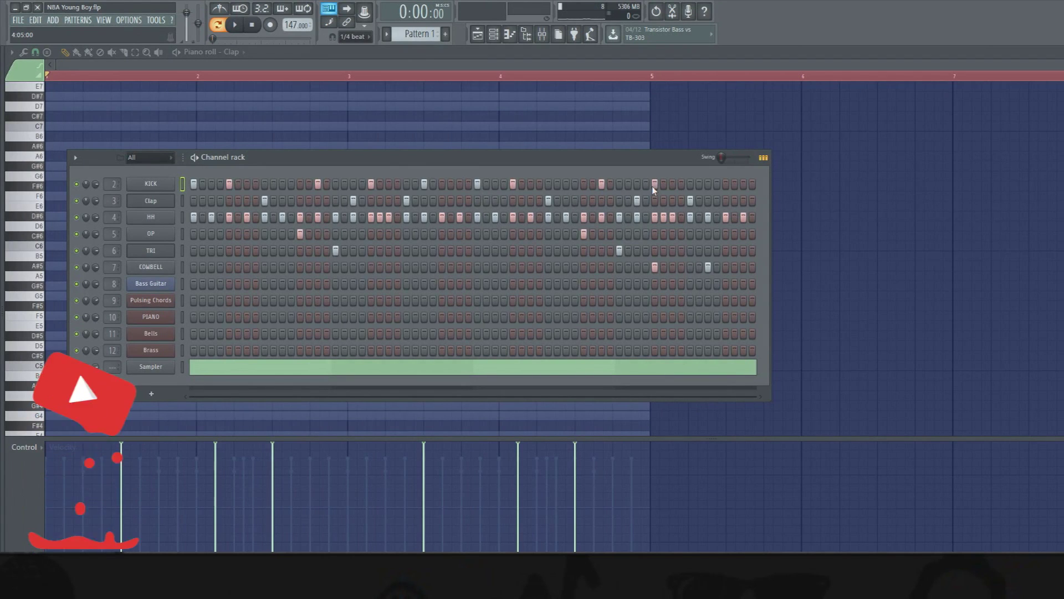
{"action": "left_click", "coordinate": [708, 185]}
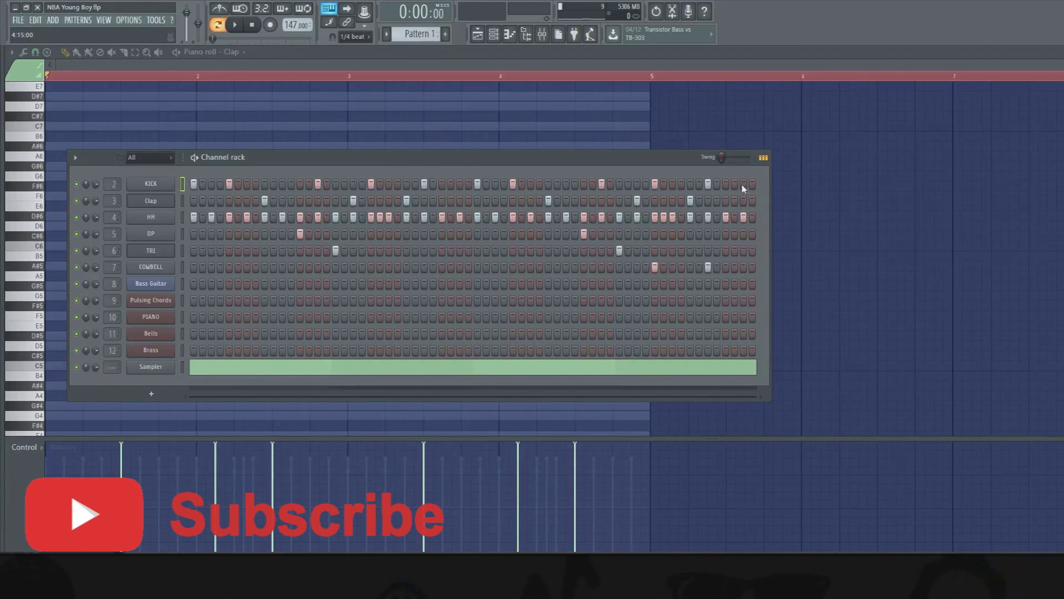
{"action": "left_click", "coordinate": [743, 185]}
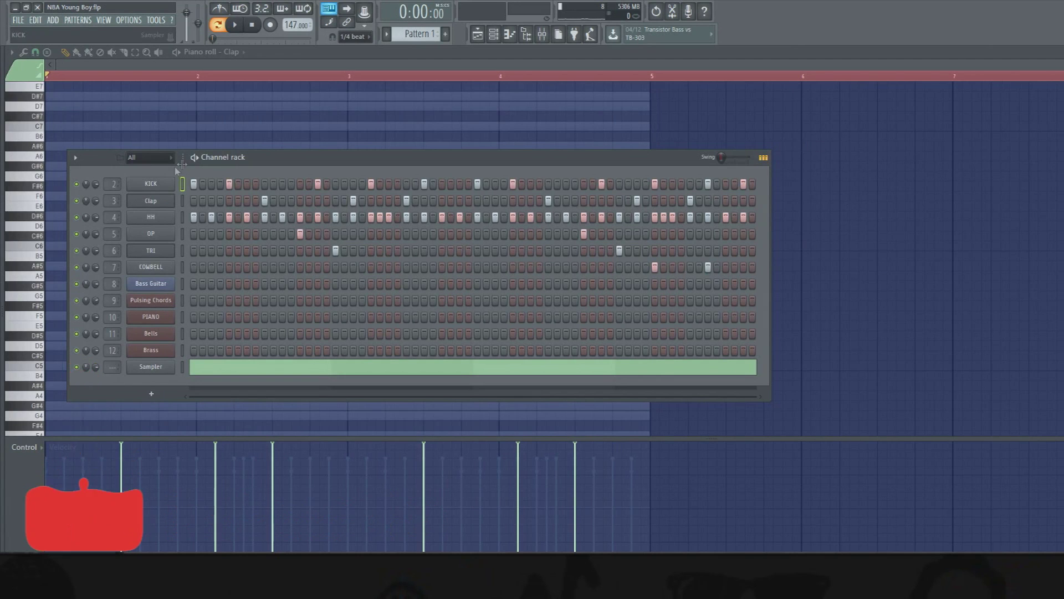
{"action": "left_click", "coordinate": [236, 25]}
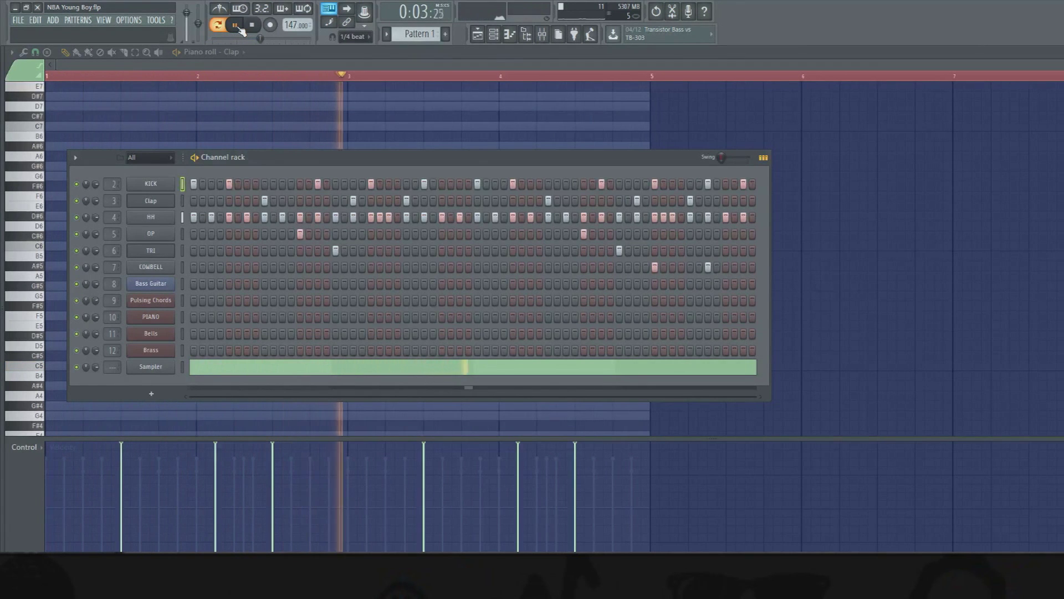
- Check the KICK notes in the piano roll during playback, return to the channel rack and stop playback
{"action": "right_click", "coordinate": [170, 183]}
{"action": "left_click", "coordinate": [189, 186]}
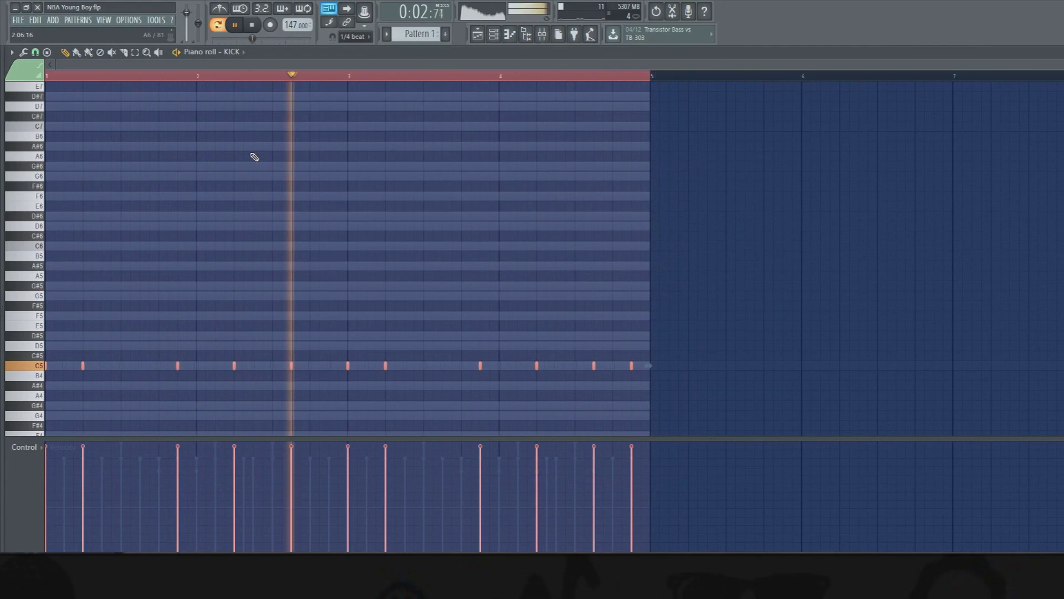
{"action": "left_click", "coordinate": [500, 42]}
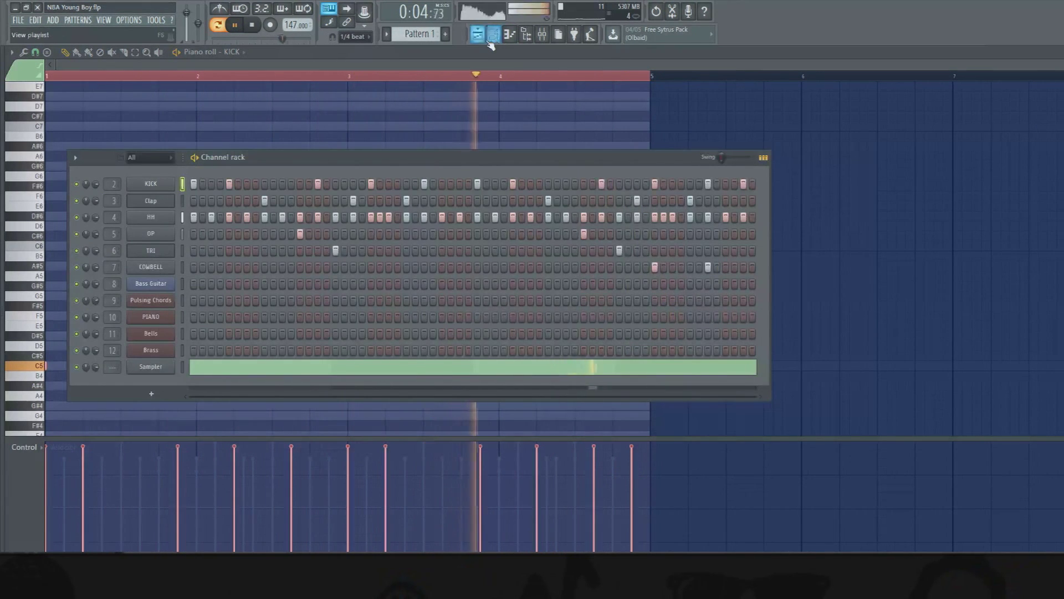
{"action": "left_click", "coordinate": [256, 25]}
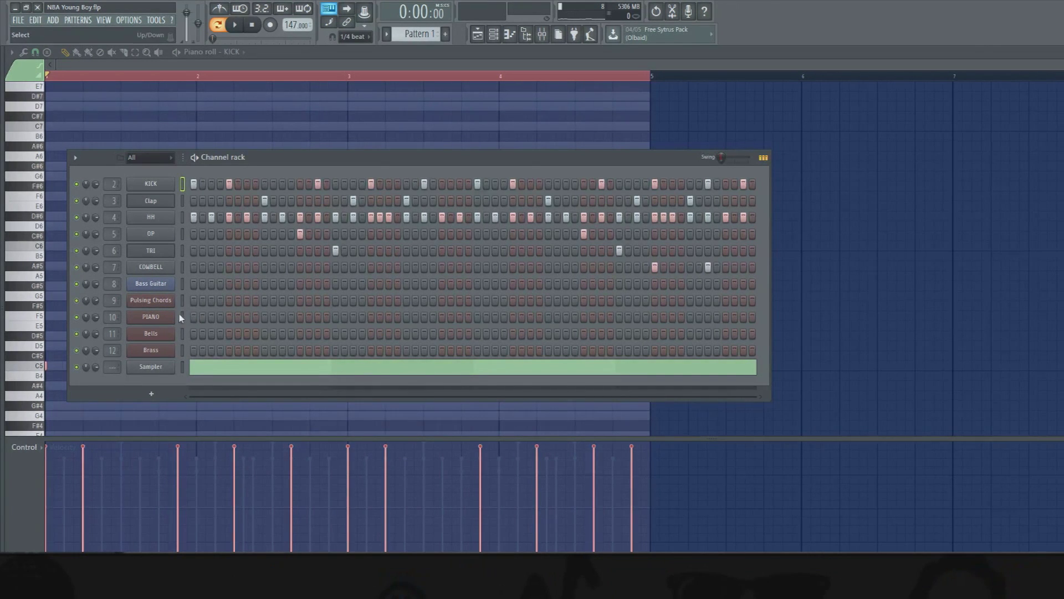
- Mute the KICK, Clap, HH, OP, TRI and COWBELL channels, with the PIANO channel open in the piano roll
{"action": "right_click", "coordinate": [152, 319]}
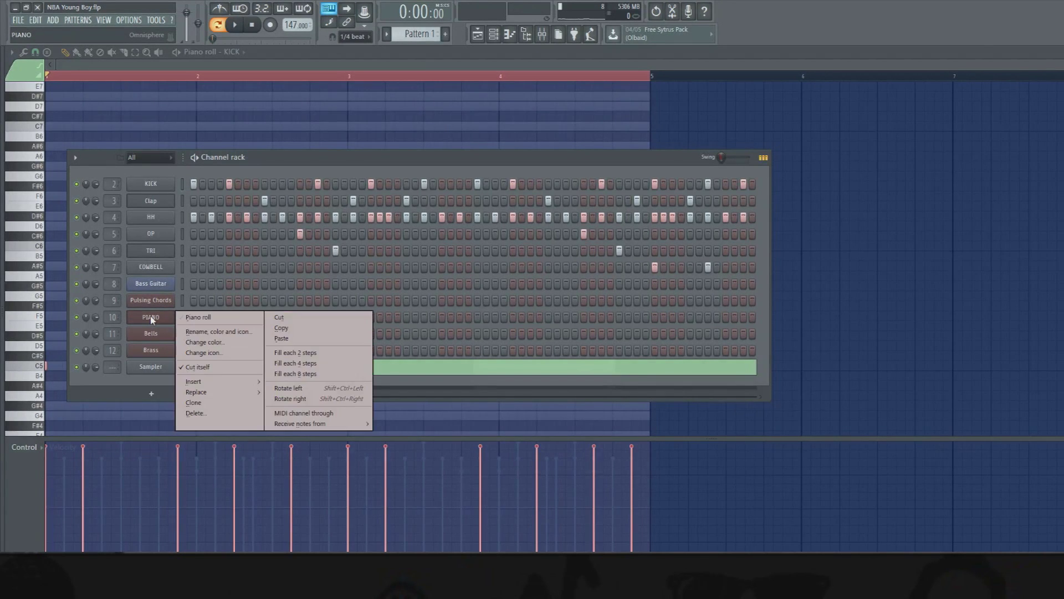
{"action": "left_click", "coordinate": [204, 320]}
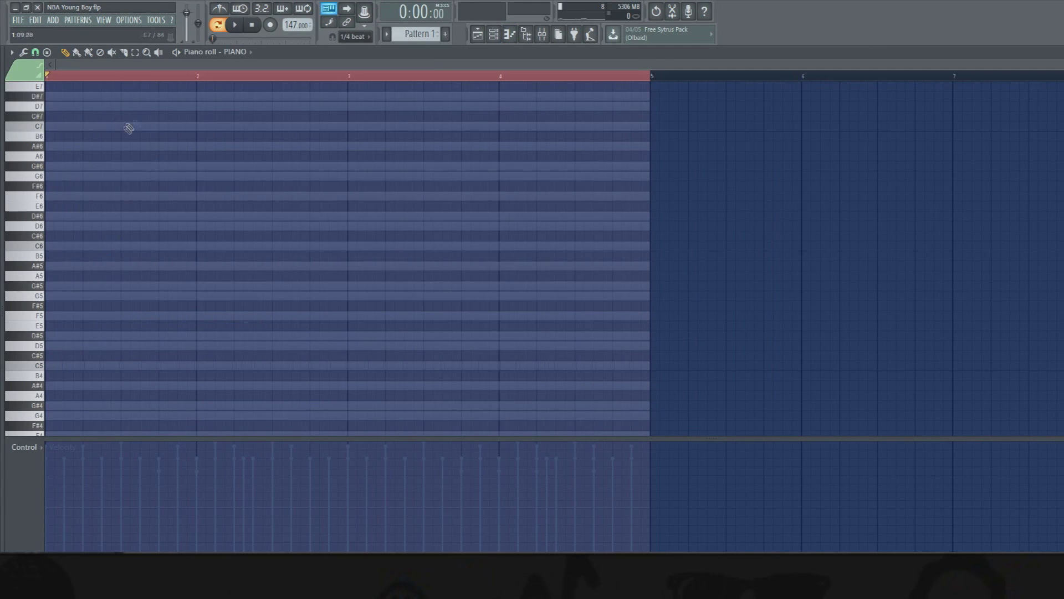
{"action": "left_click", "coordinate": [493, 34]}
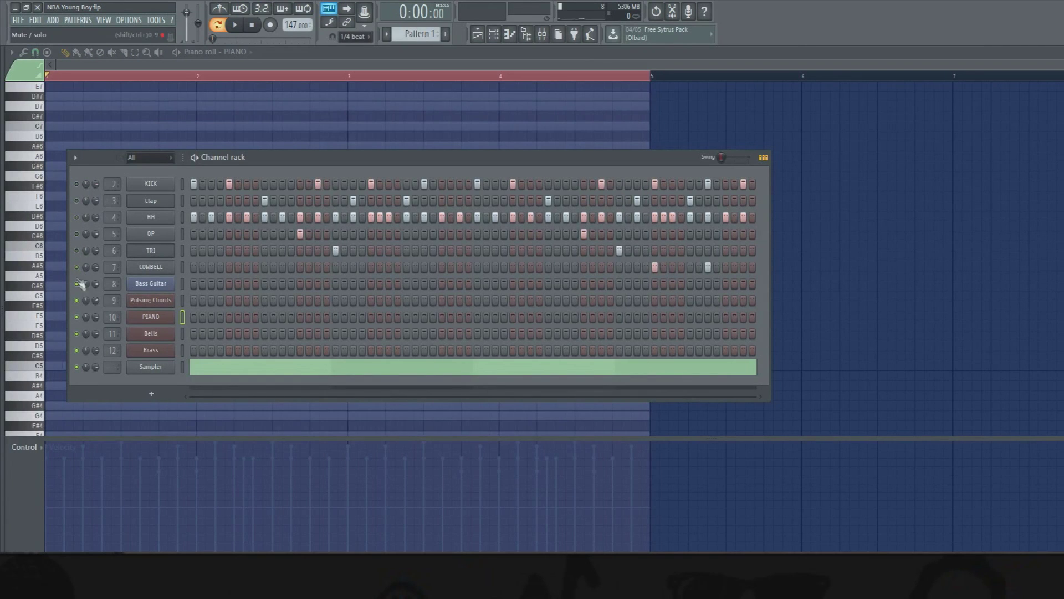
{"action": "left_click", "coordinate": [250, 63]}
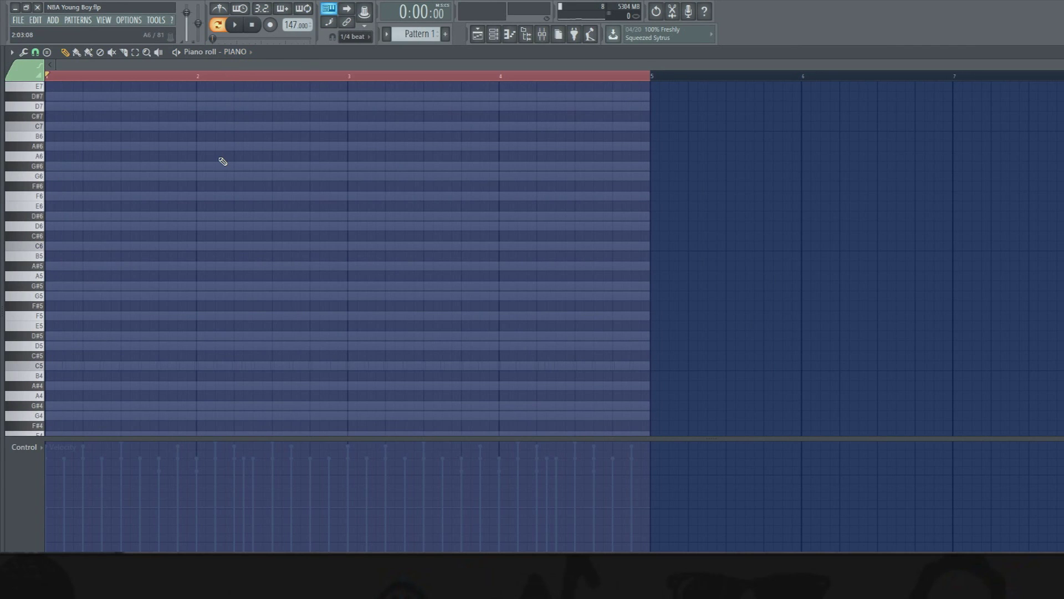
- Add a PIANO C5 note at the start of bar 1, lower its velocity and set its length to two bars
{"action": "scroll", "coordinate": [95, 243], "scroll_direction": "down", "scroll_amount": 3}
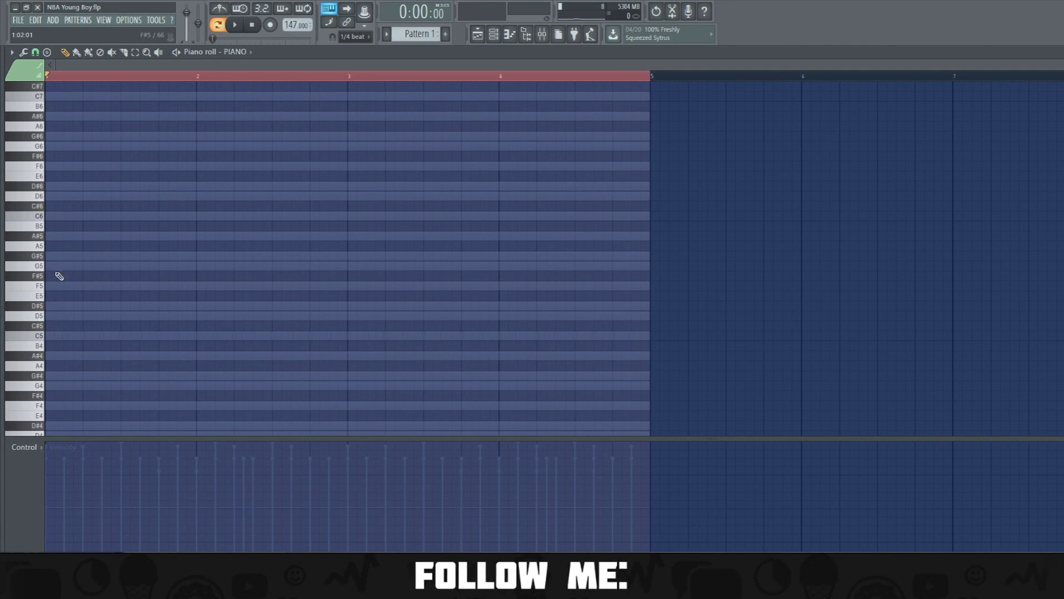
{"action": "left_click", "coordinate": [53, 335]}
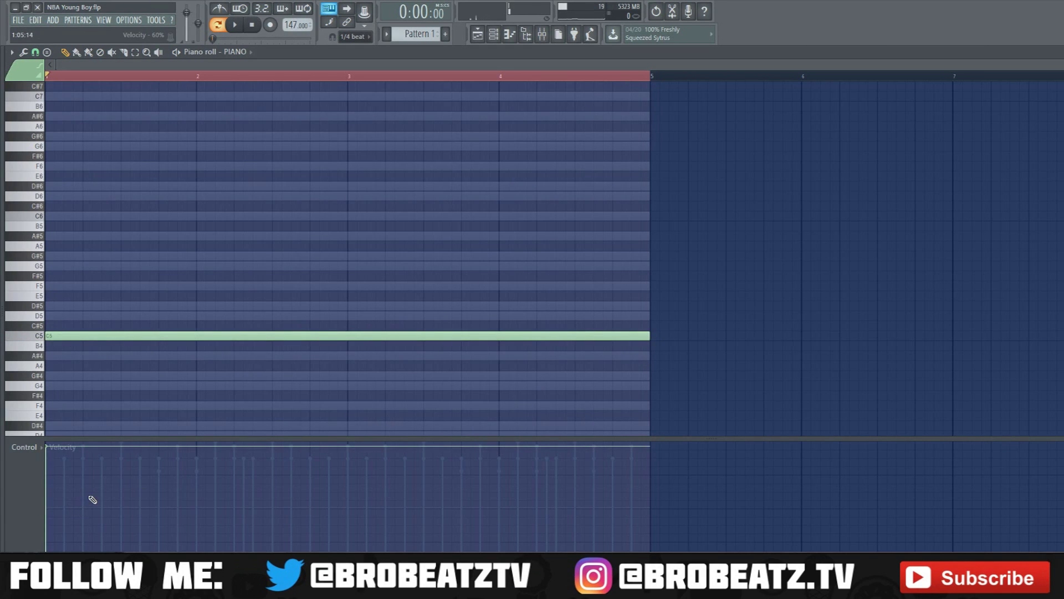
{"action": "left_click_drag", "start_coordinate": [77, 488], "coordinate": [48, 475]}
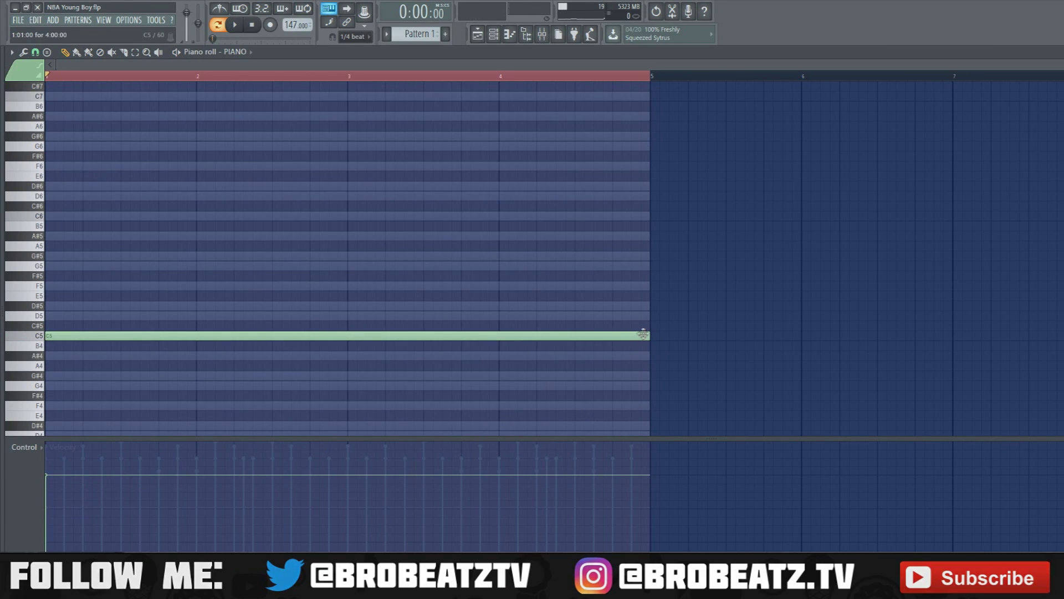
{"action": "left_click_drag", "start_coordinate": [649, 335], "coordinate": [348, 363]}
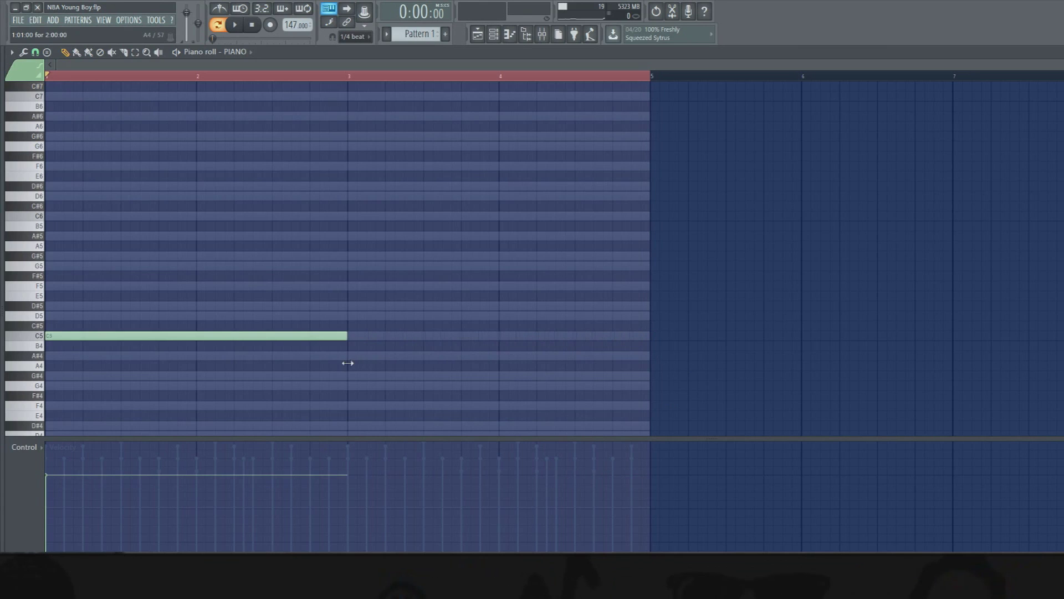
- Audition keys around C5 and G#4, and add a G#4 note from bar 3 up to step 5 of bar 4
{"action": "left_click", "coordinate": [35, 340]}
{"action": "left_click", "coordinate": [39, 326]}
{"action": "left_click", "coordinate": [40, 336]}
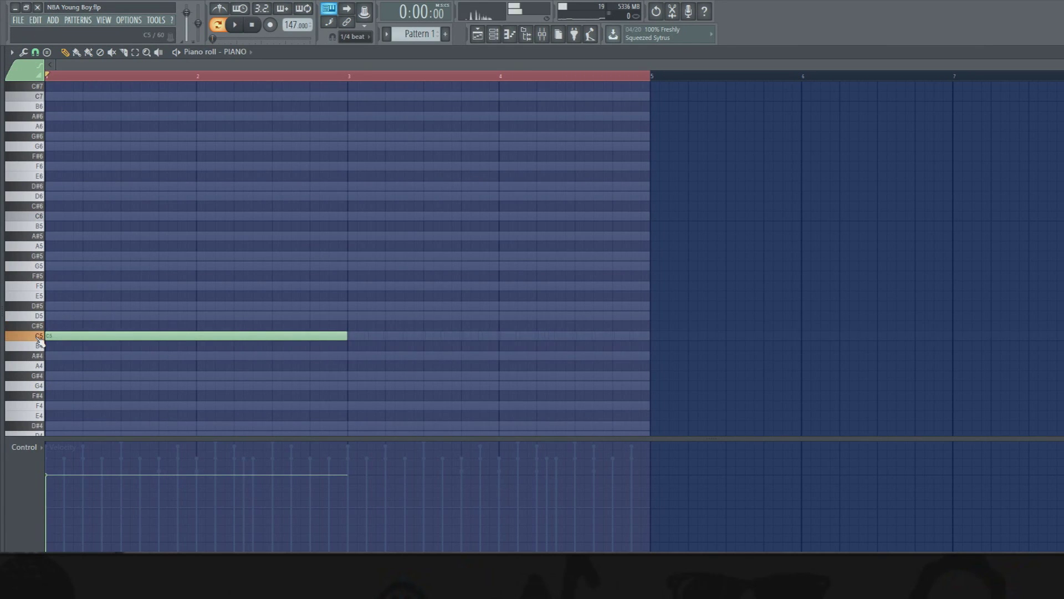
{"action": "left_click", "coordinate": [39, 379]}
{"action": "left_click", "coordinate": [40, 384]}
{"action": "left_click", "coordinate": [355, 376]}
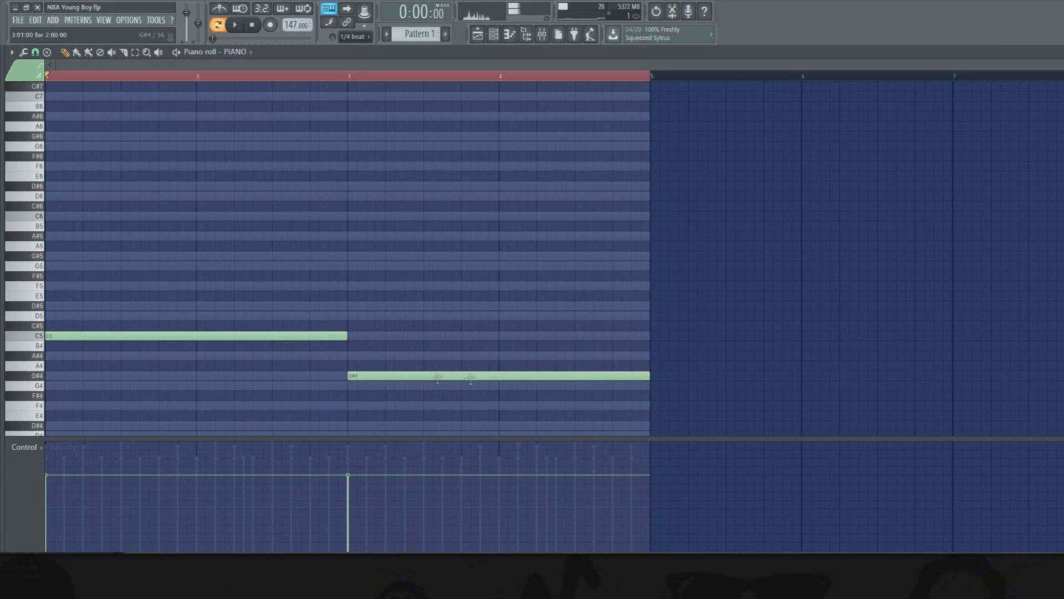
{"action": "left_click_drag", "start_coordinate": [650, 376], "coordinate": [535, 376]}
- Add a G4 note from step 5 of bar 4 to the end of that bar, and play back the bass line
{"action": "left_click", "coordinate": [546, 386]}
{"action": "left_click_drag", "start_coordinate": [725, 386], "coordinate": [650, 400]}
{"action": "left_click", "coordinate": [234, 32]}
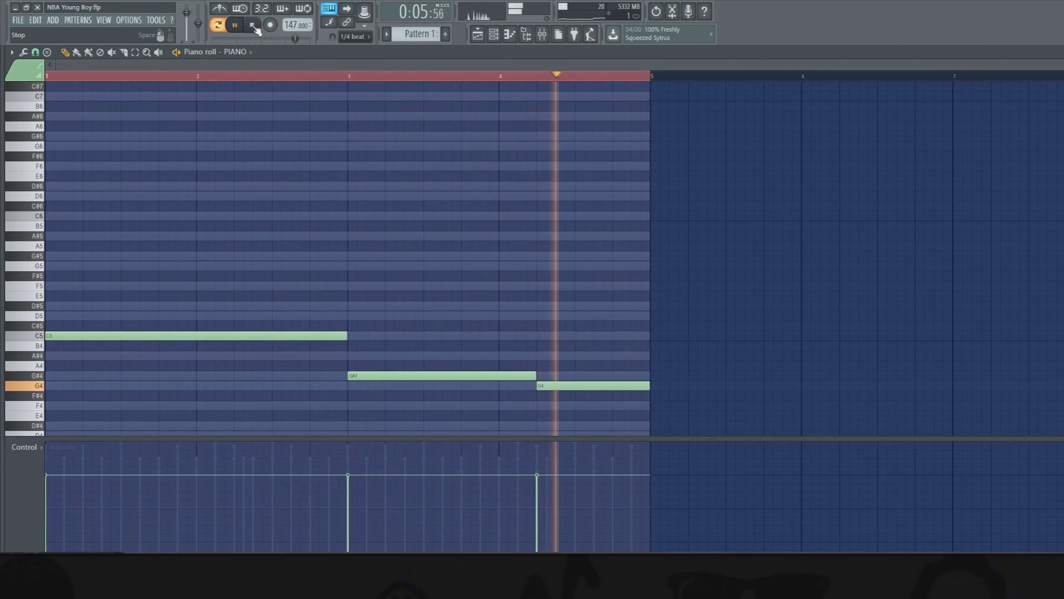
{"action": "left_click", "coordinate": [253, 26]}
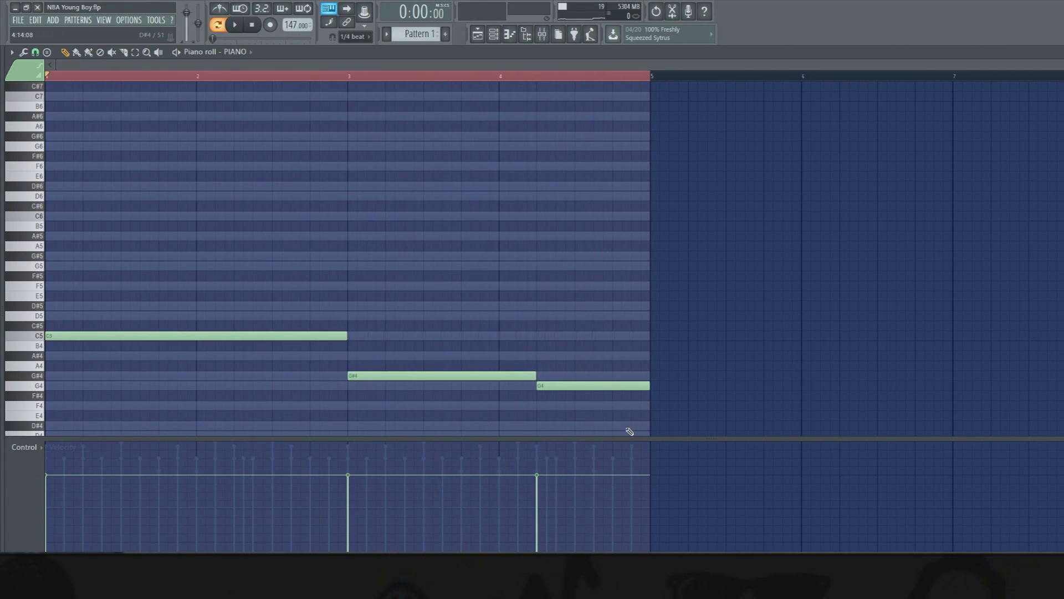
- Enlarge the PIANO note grid by shrinking the velocity lane, and glance at the channel rack before returning to the piano roll
{"action": "scroll", "coordinate": [518, 371], "scroll_direction": "down", "scroll_amount": 3}
{"action": "left_click_drag", "start_coordinate": [427, 438], "coordinate": [427, 465]}
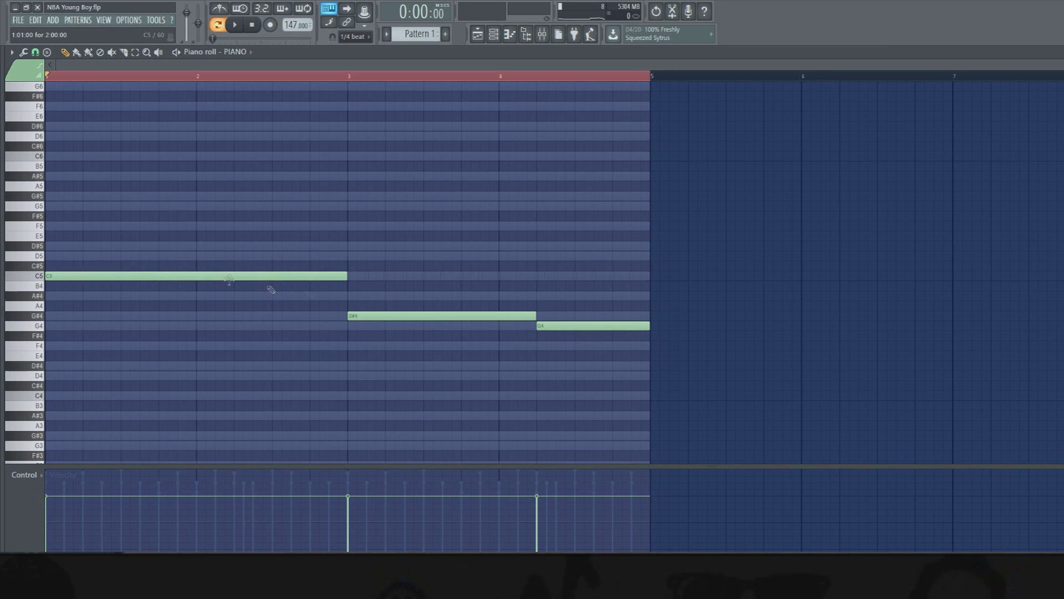
{"action": "left_click", "coordinate": [493, 33]}
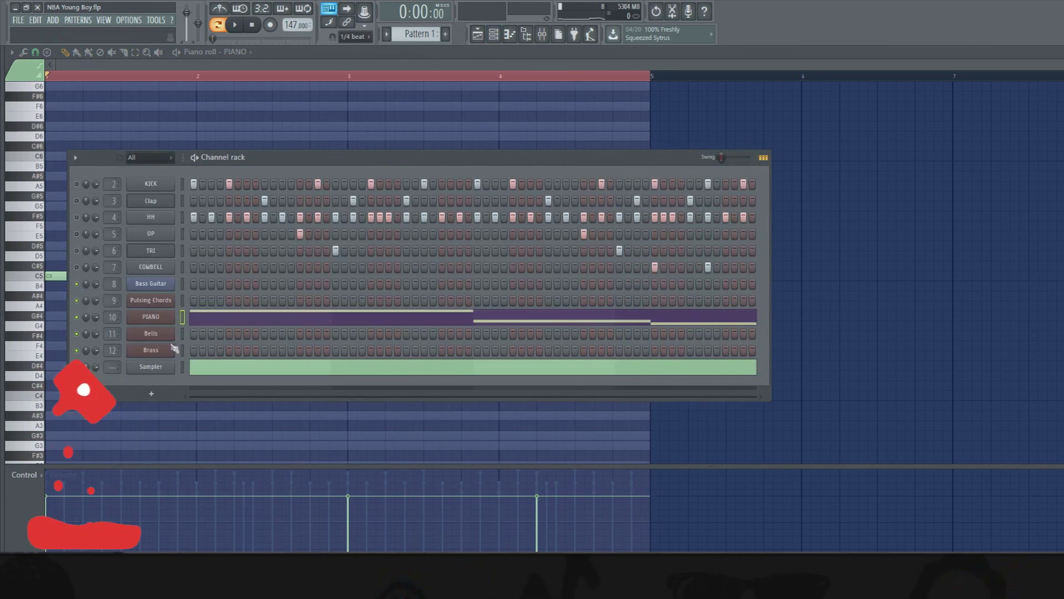
{"action": "key", "text": "F6"}
{"action": "scroll", "coordinate": [117, 285], "scroll_direction": "up", "scroll_amount": 2}
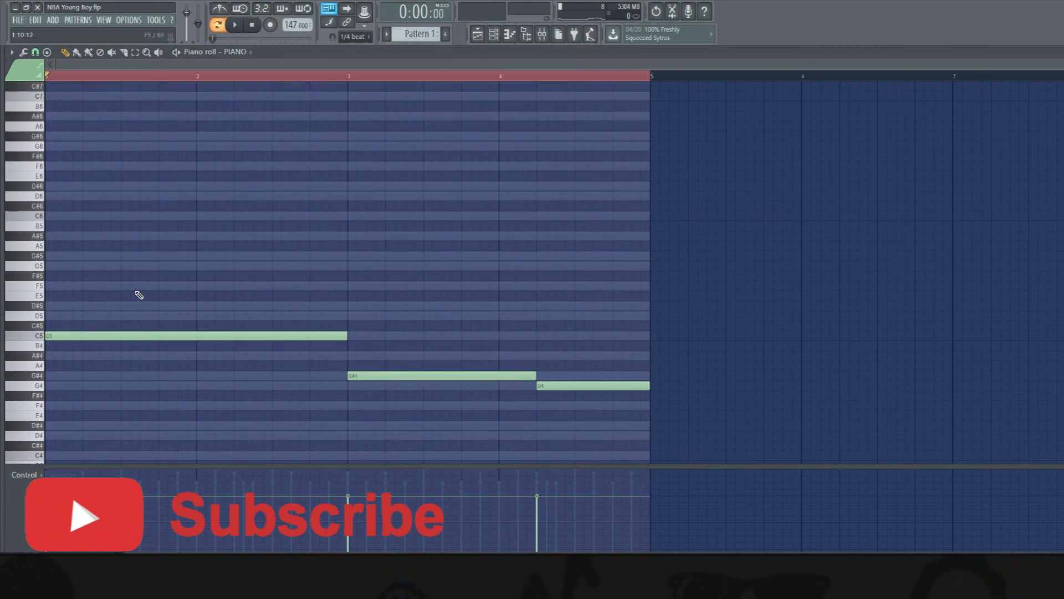
- Stack two-bar D#5, G5 and C6 notes above the C5 at bar 1, and play back the chord
{"action": "left_click", "coordinate": [71, 306]}
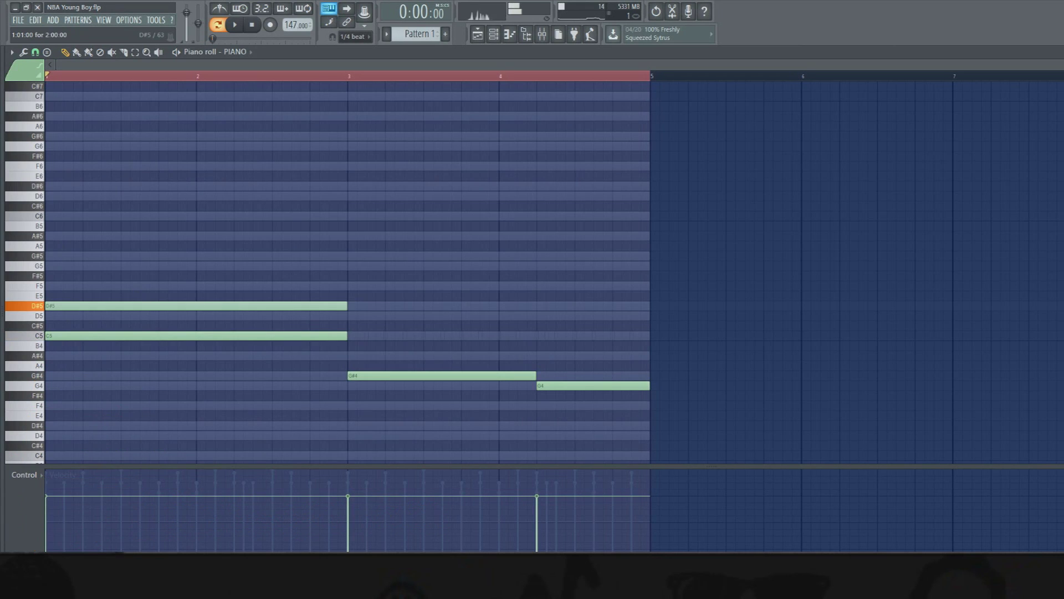
{"action": "left_click", "coordinate": [62, 267]}
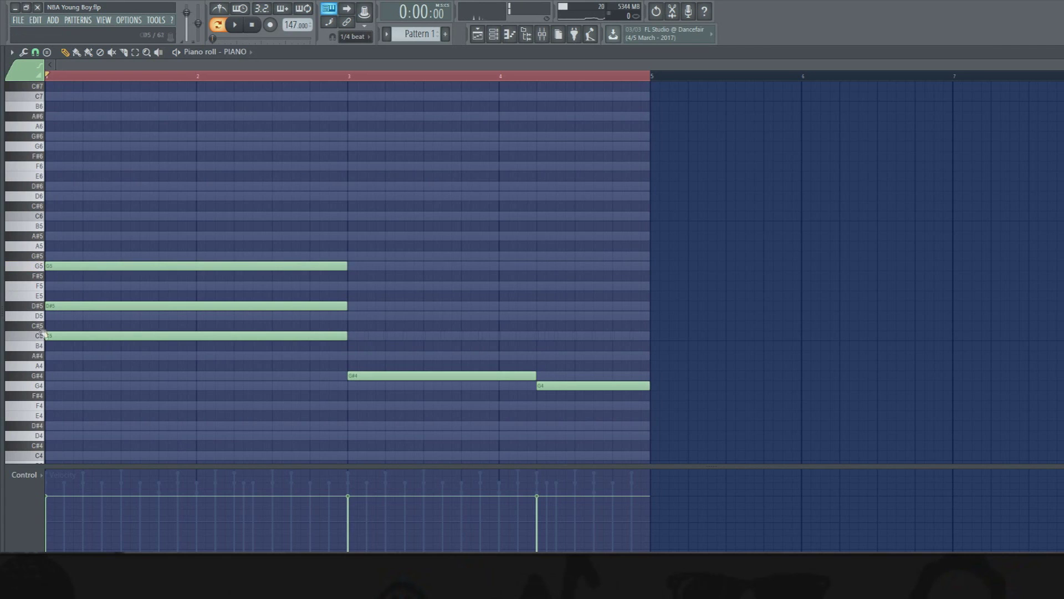
{"action": "left_click", "coordinate": [59, 217]}
{"action": "key", "text": "space"}
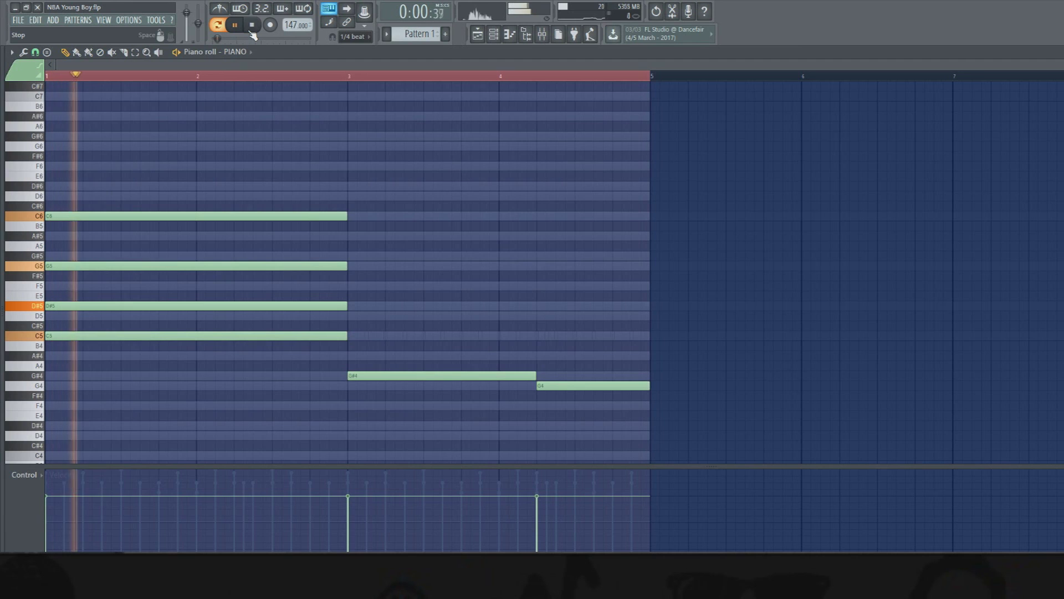
{"action": "left_click", "coordinate": [252, 33]}
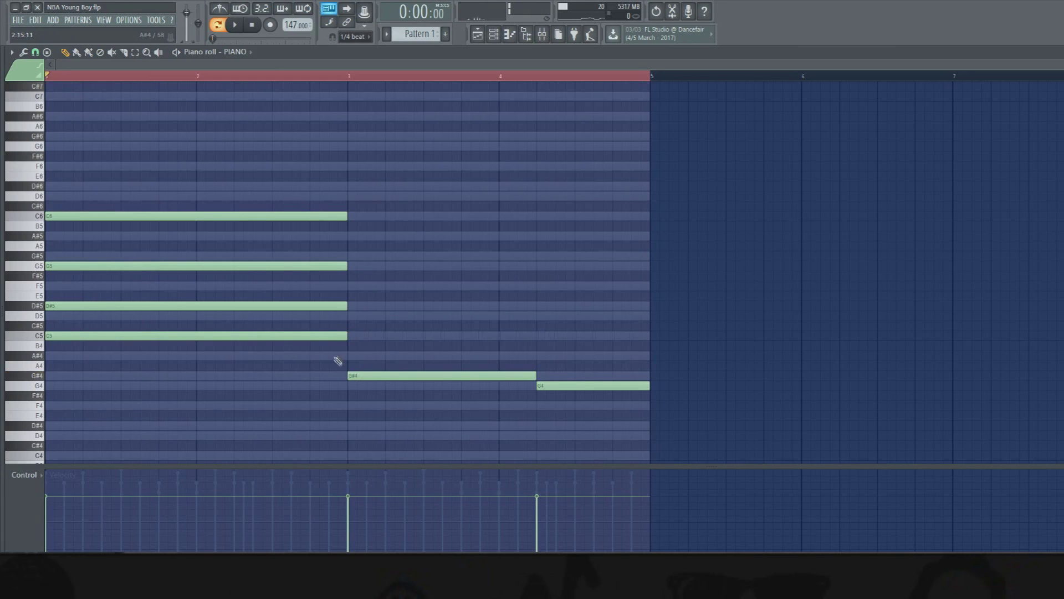
- Add G#5, F5 and D5 notes above the G#4 at bar 3, matching its length, and check the chord in playback
{"action": "mouse_move", "coordinate": [349, 335]}
{"action": "left_mouse_down"}
{"action": "mouse_move", "coordinate": [348, 312]}
{"action": "mouse_move", "coordinate": [349, 351]}
{"action": "mouse_move", "coordinate": [350, 309]}
{"action": "mouse_move", "coordinate": [350, 326]}
{"action": "left_mouse_up"}
{"action": "right_click", "coordinate": [353, 326]}
{"action": "key", "text": "space"}
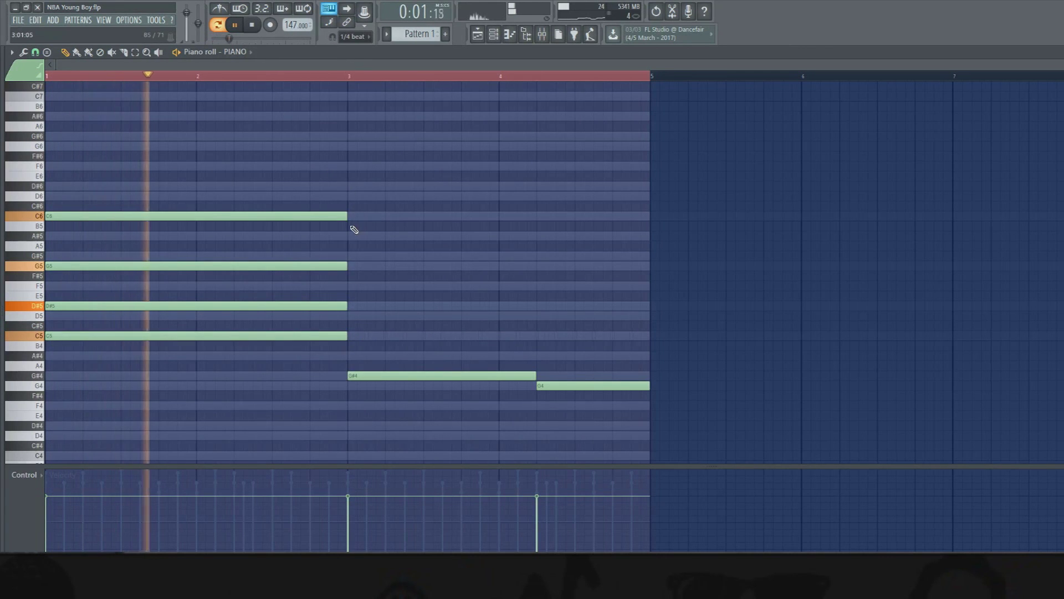
{"action": "left_click", "coordinate": [355, 255]}
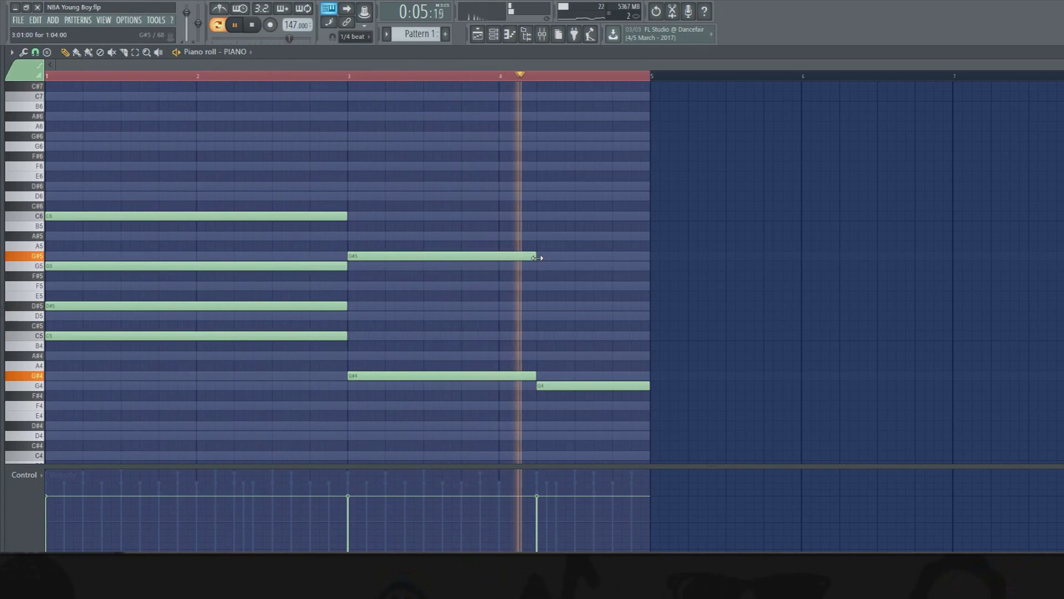
{"action": "left_click", "coordinate": [352, 286]}
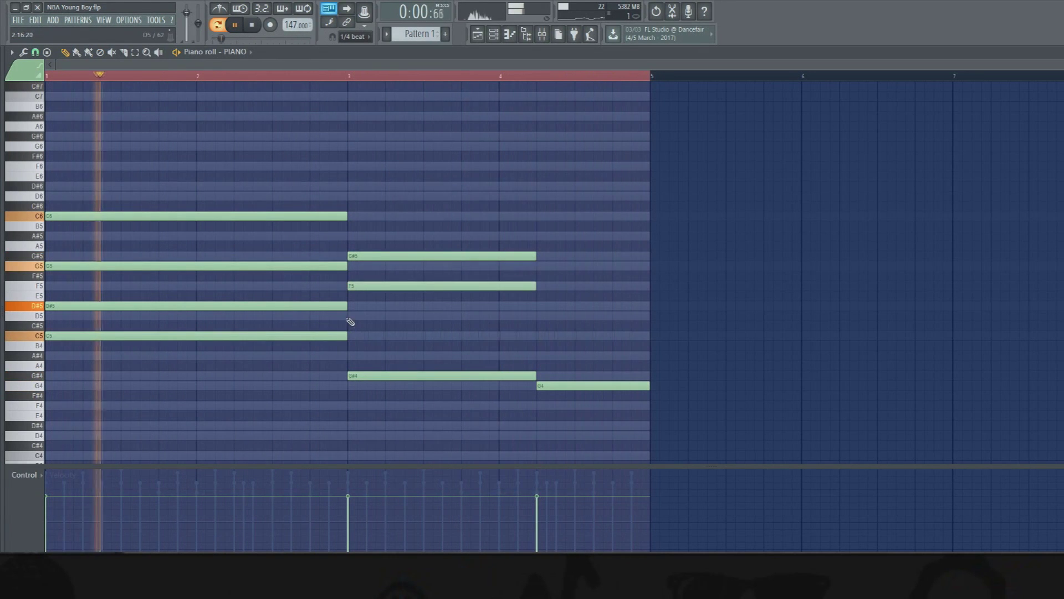
{"action": "left_click", "coordinate": [350, 315]}
{"action": "key", "text": "space"}
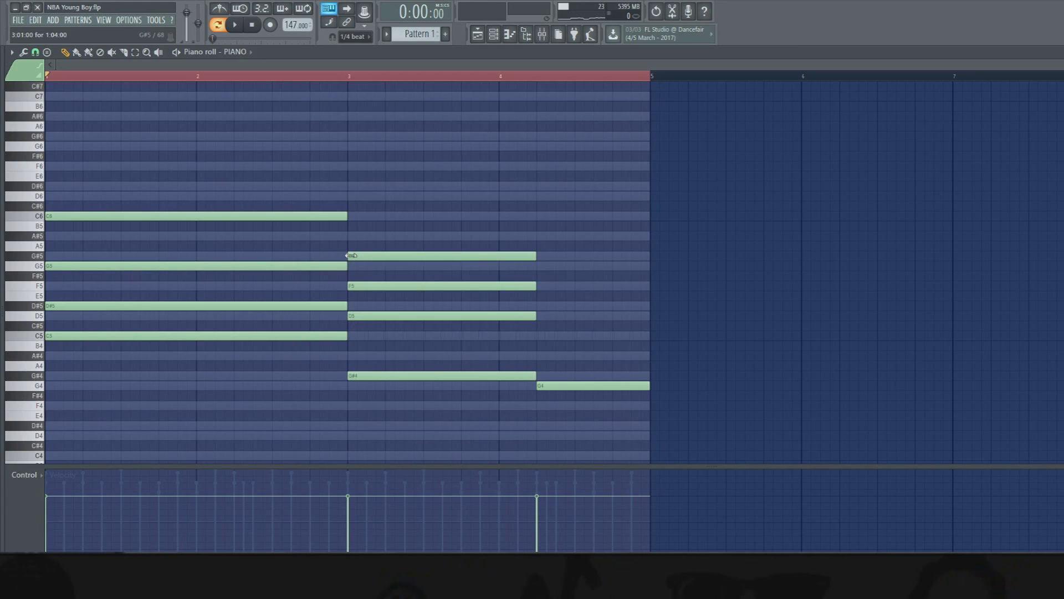
- Add C5, D#5 and G5 notes above the last G4 and trim all three to end with bar 4
{"action": "left_click", "coordinate": [542, 336]}
{"action": "left_click", "coordinate": [541, 306]}
{"action": "left_click", "coordinate": [540, 266]}
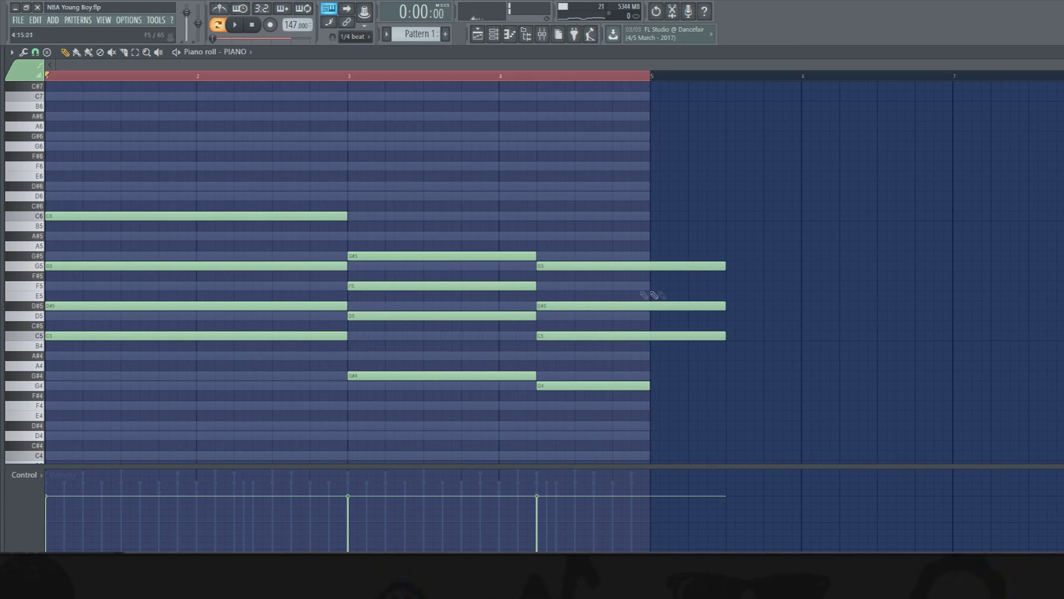
{"action": "left_click_drag", "start_coordinate": [722, 267], "coordinate": [642, 272]}
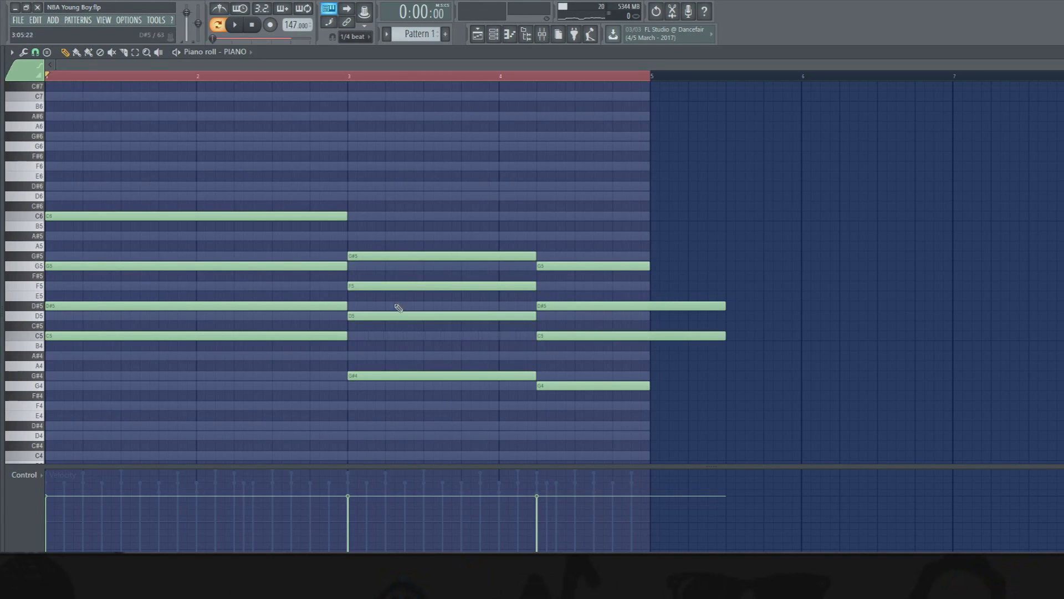
{"action": "left_click_drag", "start_coordinate": [726, 306], "coordinate": [646, 313]}
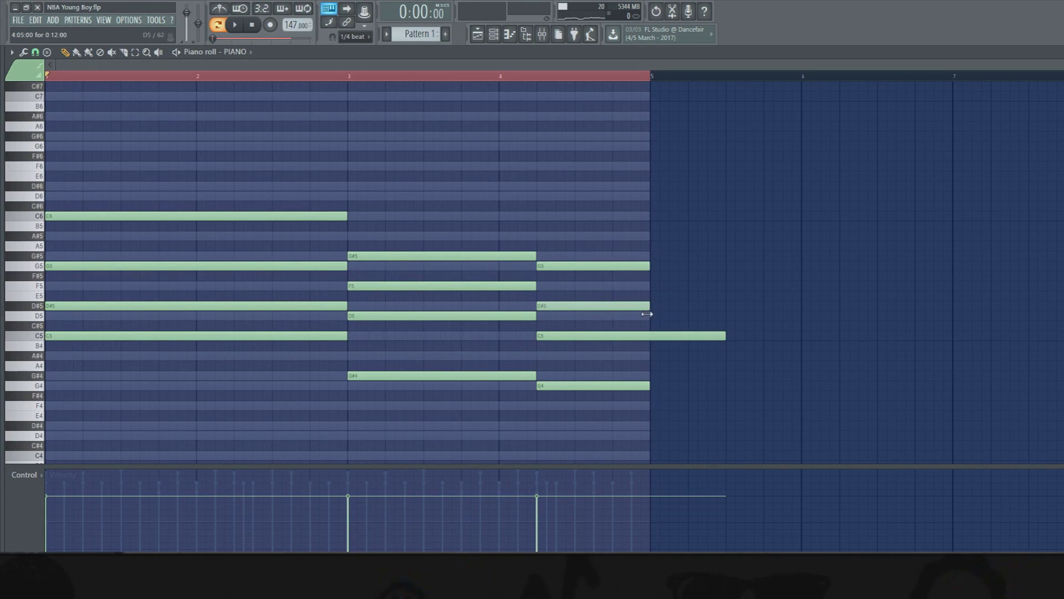
{"action": "left_click_drag", "start_coordinate": [721, 335], "coordinate": [649, 339]}
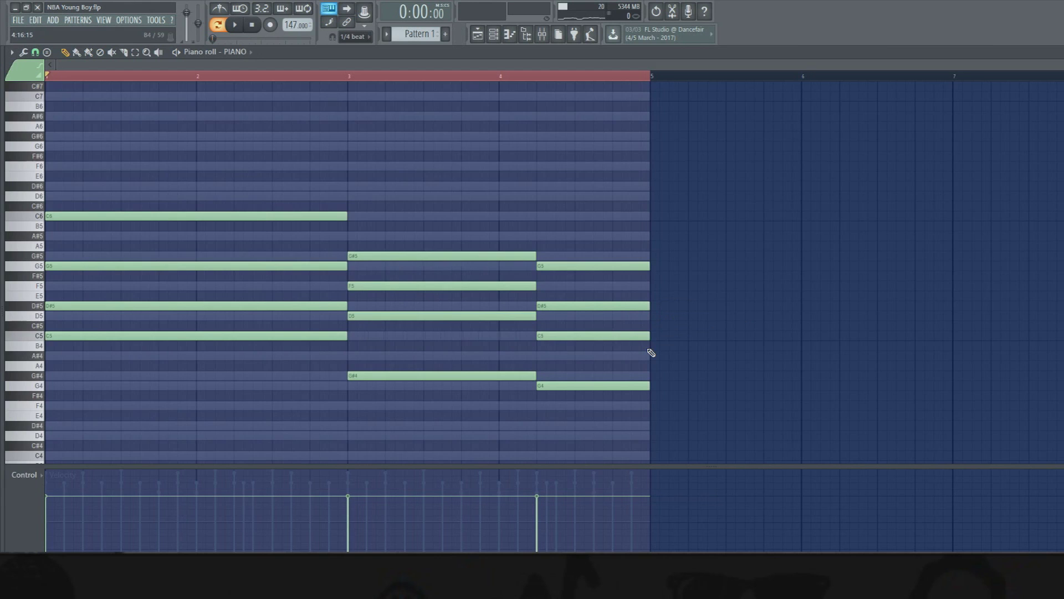
{"action": "scroll", "coordinate": [565, 383], "scroll_direction": "down", "scroll_amount": 3}
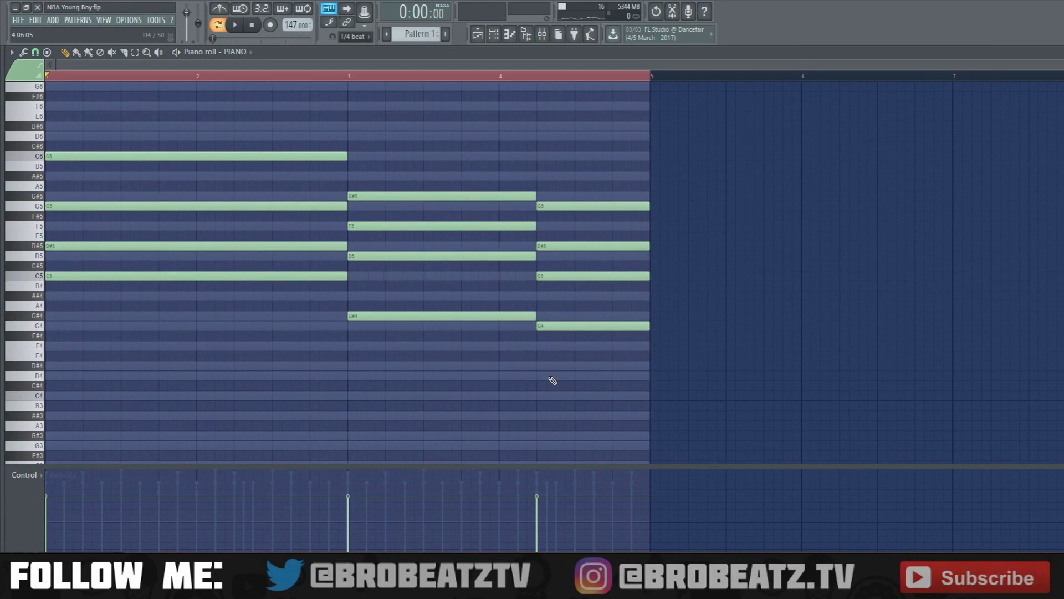
- Duplicate the C5, G#4 and G4 root notes one octave down as C4, G#3 and G3 bass notes
{"action": "left_click", "coordinate": [582, 326]}
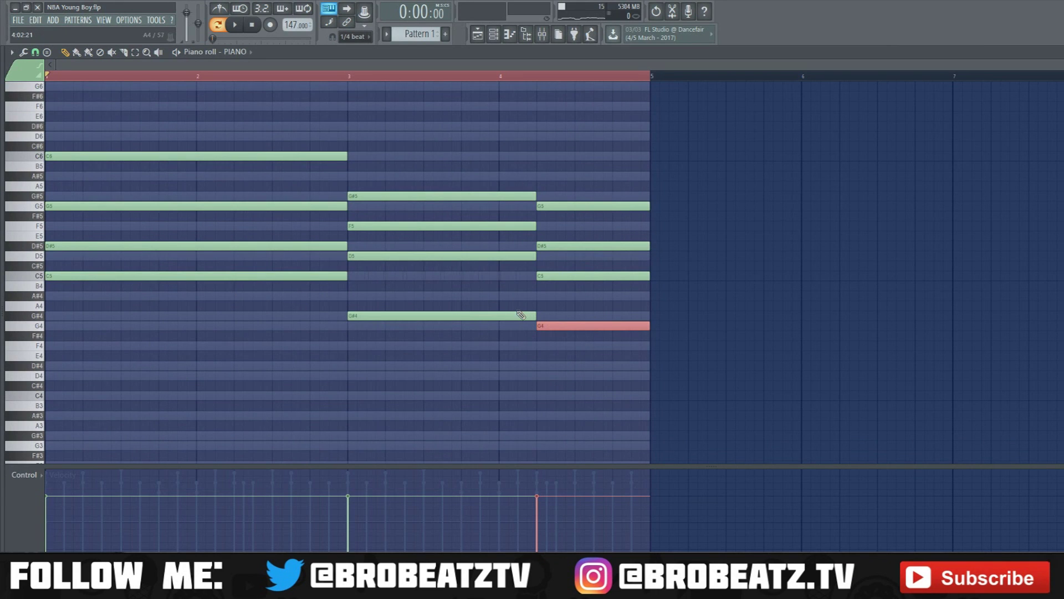
{"action": "left_click", "coordinate": [521, 315], "text": "shift"}
{"action": "left_click", "coordinate": [280, 275], "text": "shift"}
{"action": "left_click_drag", "start_coordinate": [226, 285], "coordinate": [70, 402]}
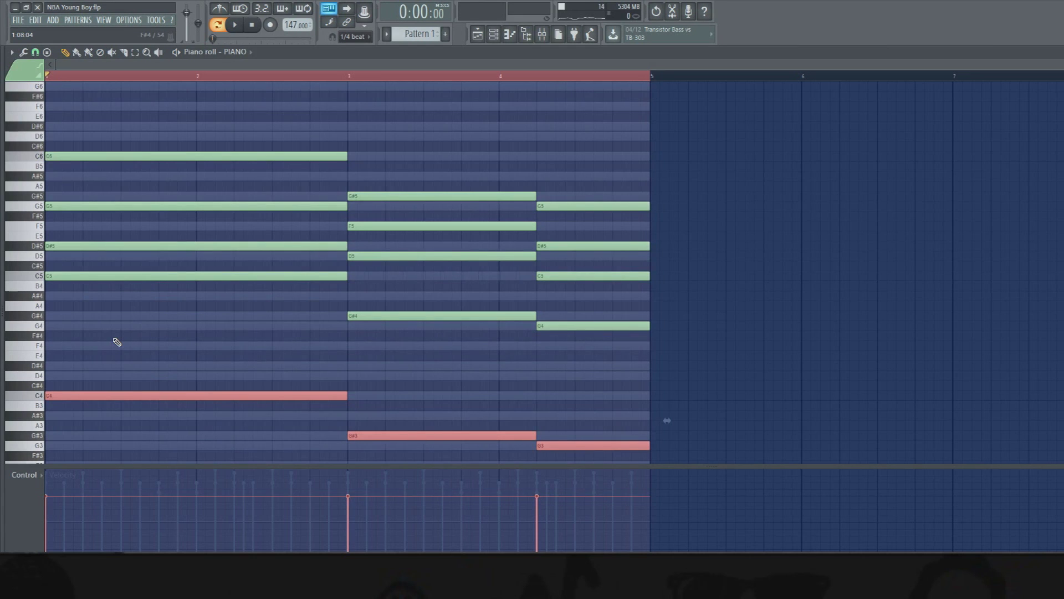
- Randomize the velocity levels of all the PIANO notes with the bipolar option on
{"action": "key", "text": "ctrl+a"}
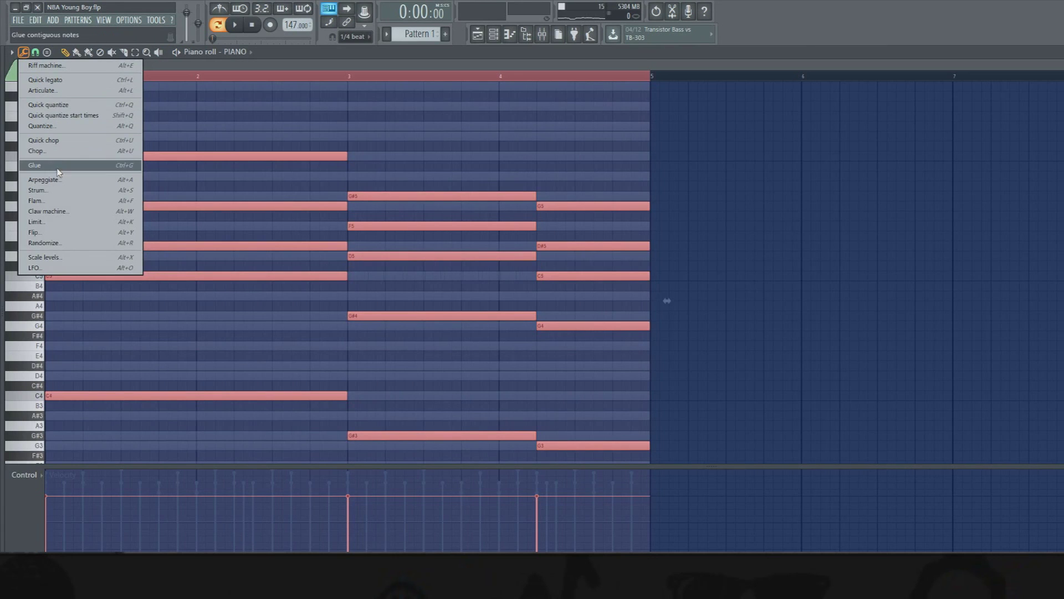
{"action": "left_click", "coordinate": [64, 242]}
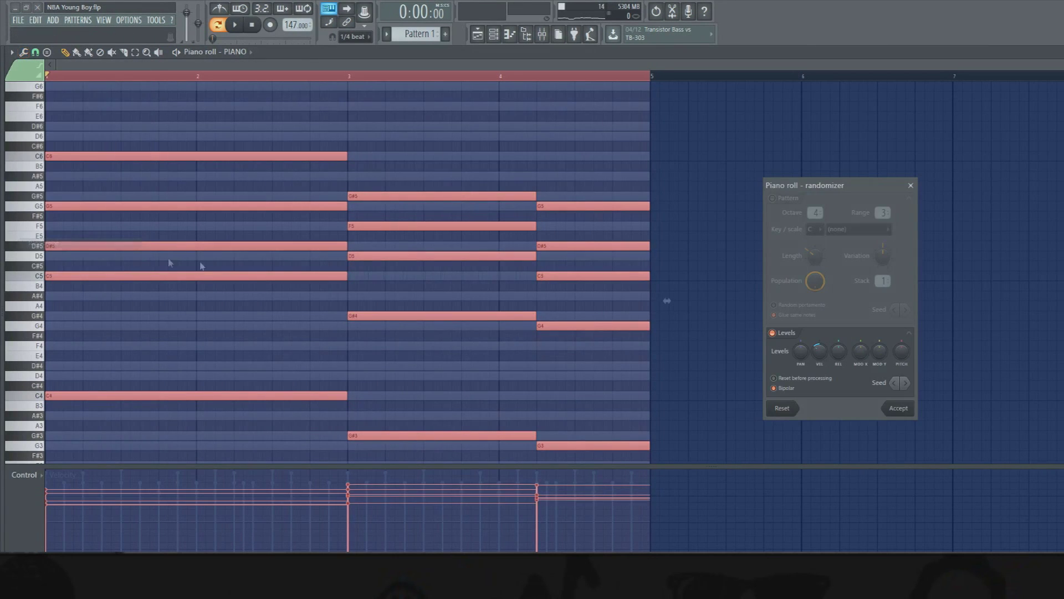
{"action": "left_click", "coordinate": [898, 410]}
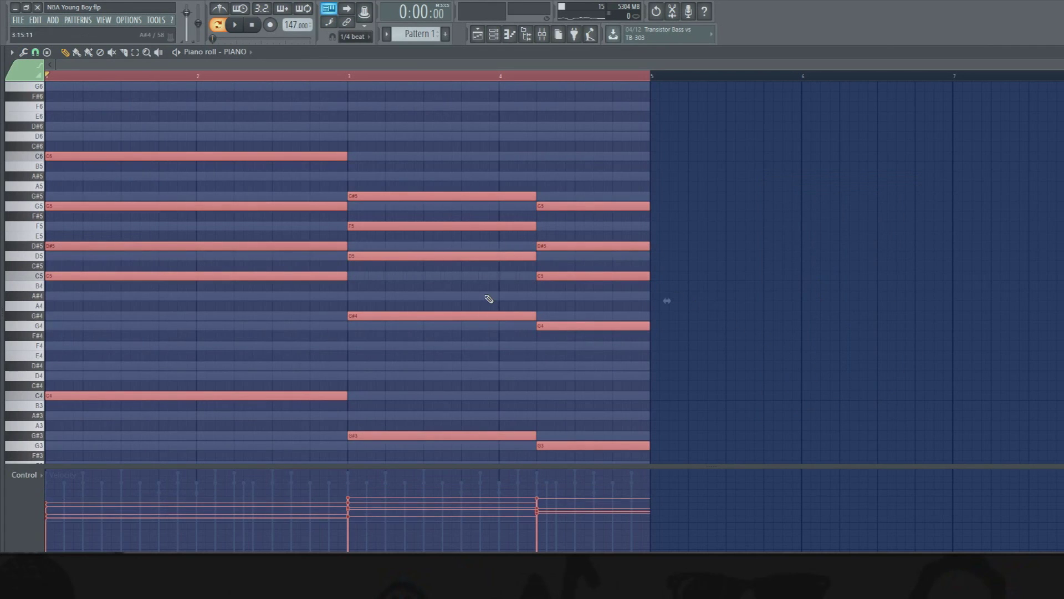
- Lower the velocities of the second and third PIANO chords, reducing the last chord a little further
{"action": "left_click_drag", "start_coordinate": [395, 162], "coordinate": [679, 427]}
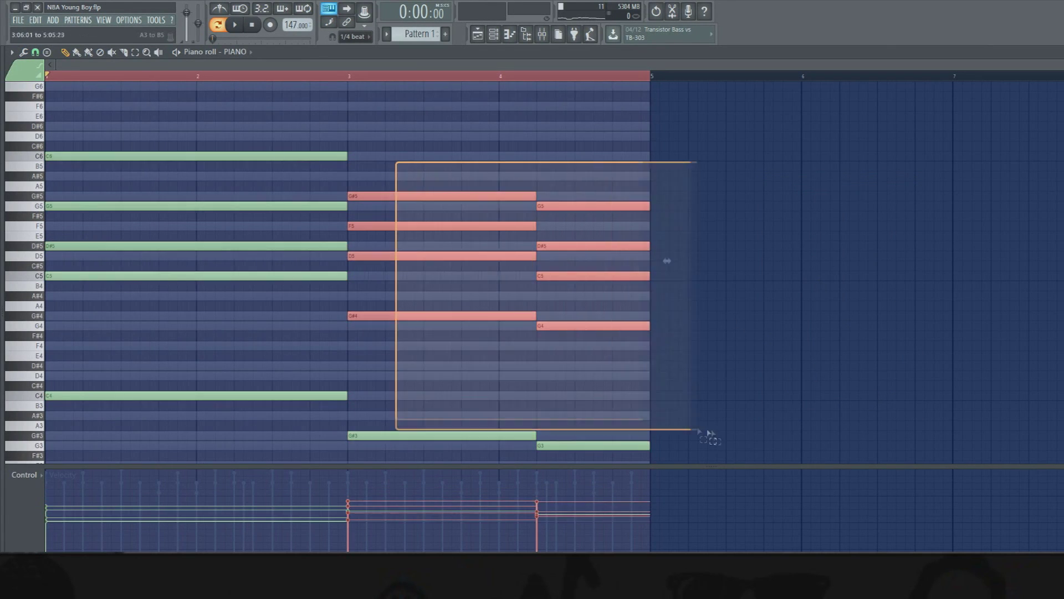
{"action": "left_click_drag", "start_coordinate": [396, 157], "coordinate": [665, 392]}
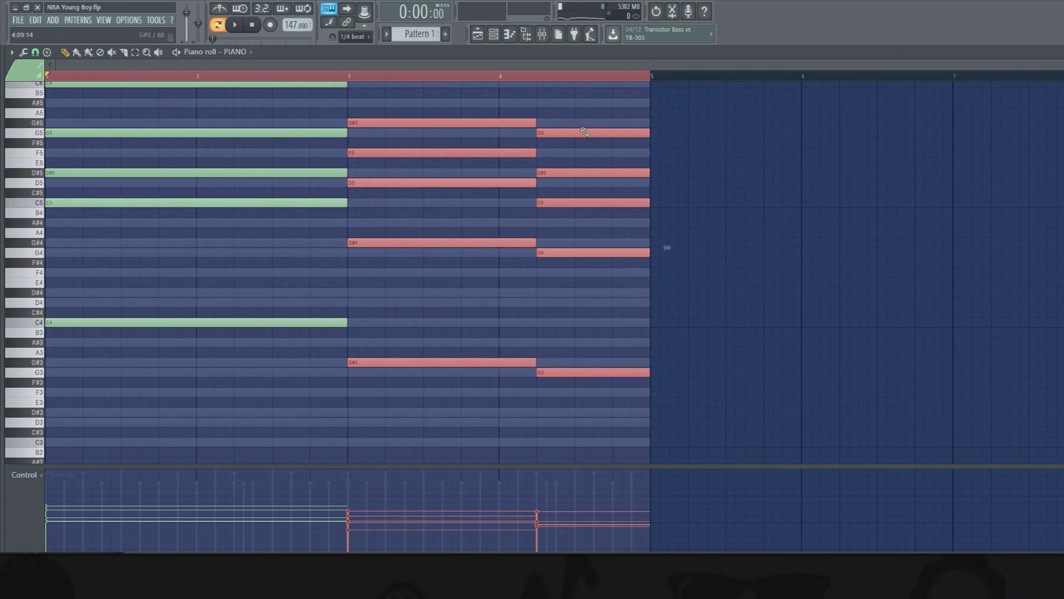
{"action": "left_click_drag", "start_coordinate": [585, 131], "coordinate": [606, 392]}
{"action": "scroll", "coordinate": [610, 385], "scroll_direction": "down", "scroll_amount": 3, "text": "alt"}
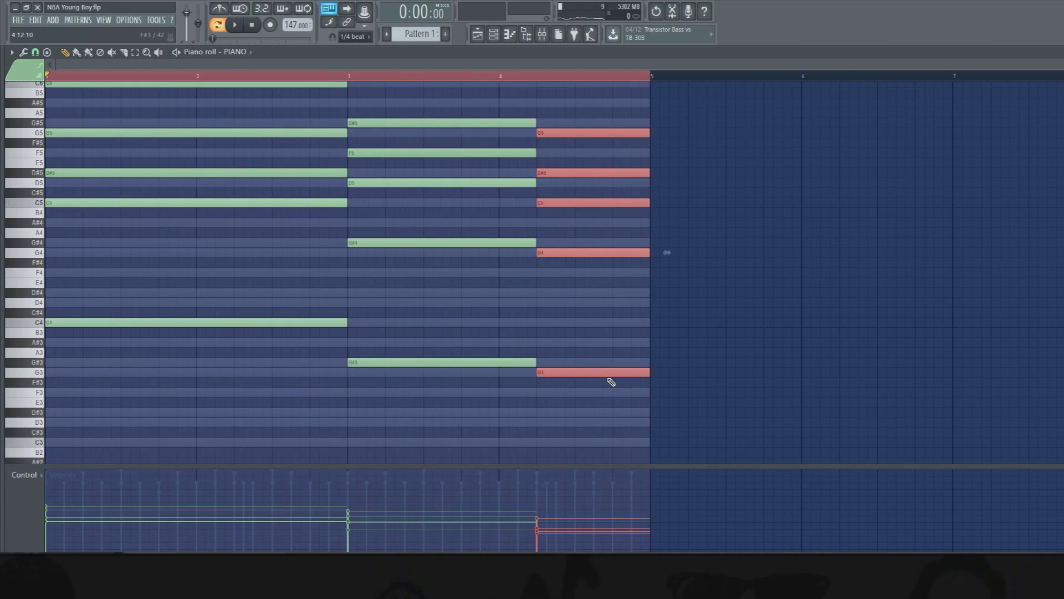
- Try strumming all the PIANO notes including the bass notes, play back the result, and undo the strum
{"action": "key", "text": "ctrl+a"}
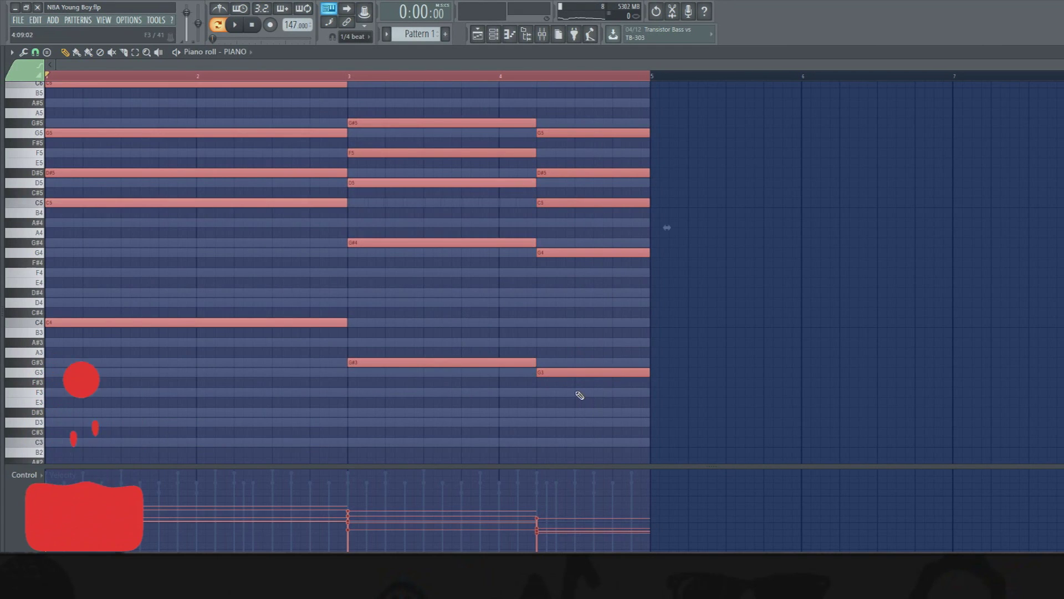
{"action": "left_click", "coordinate": [24, 51]}
{"action": "left_click", "coordinate": [50, 193]}
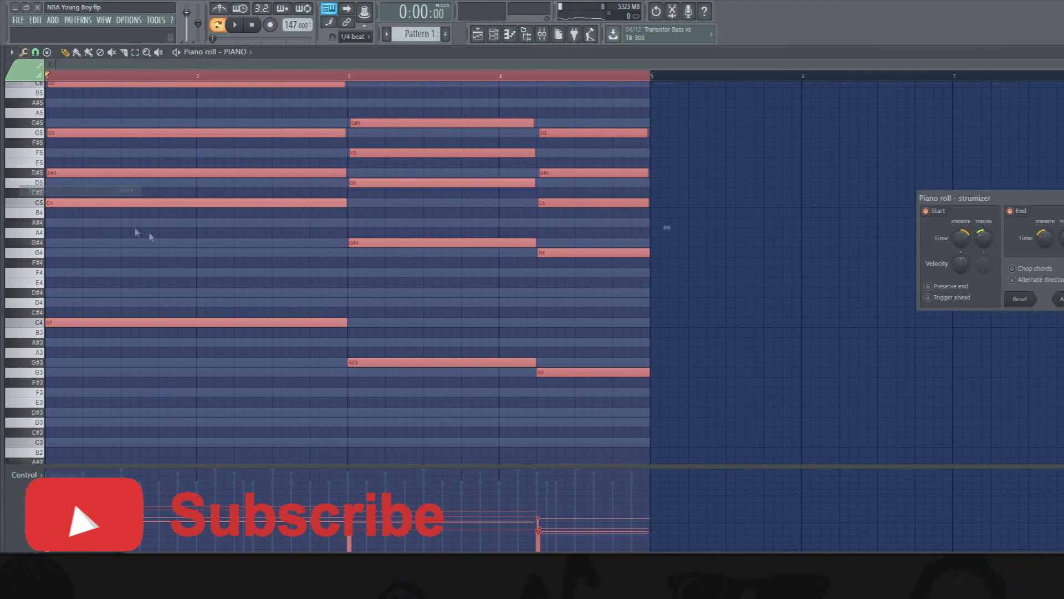
{"action": "left_click", "coordinate": [1058, 301]}
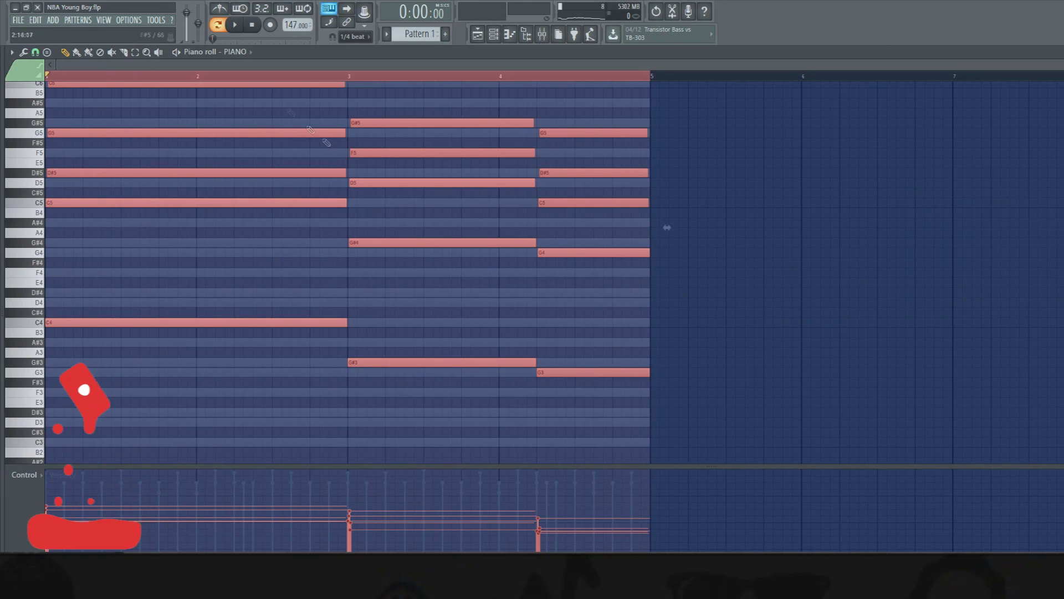
{"action": "left_click", "coordinate": [239, 25]}
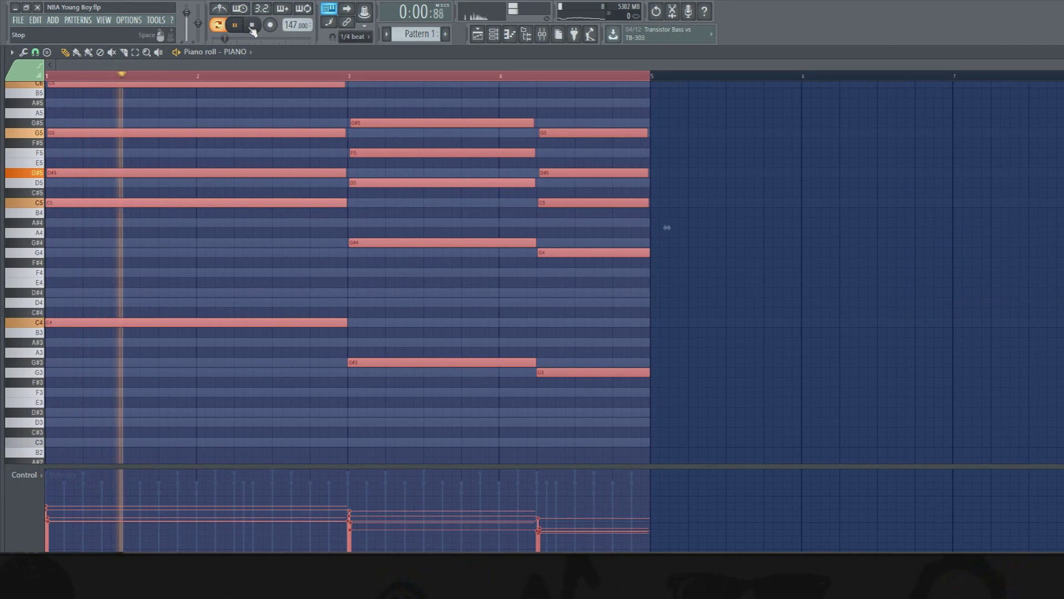
{"action": "key", "text": "ctrl+z"}
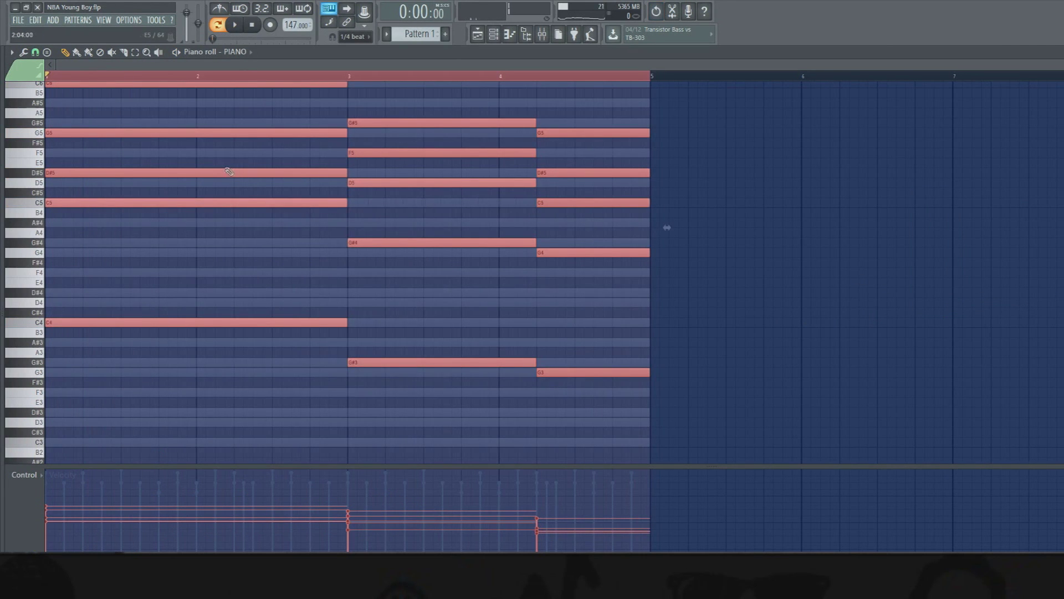
- Strum only the chord notes above the C4, G#3 and G3 bass notes with a slight start-time offset, and play them back
{"action": "scroll", "coordinate": [229, 171], "scroll_direction": "up", "scroll_amount": 2}
{"action": "left_click_drag", "start_coordinate": [635, 357], "coordinate": [66, 78]}
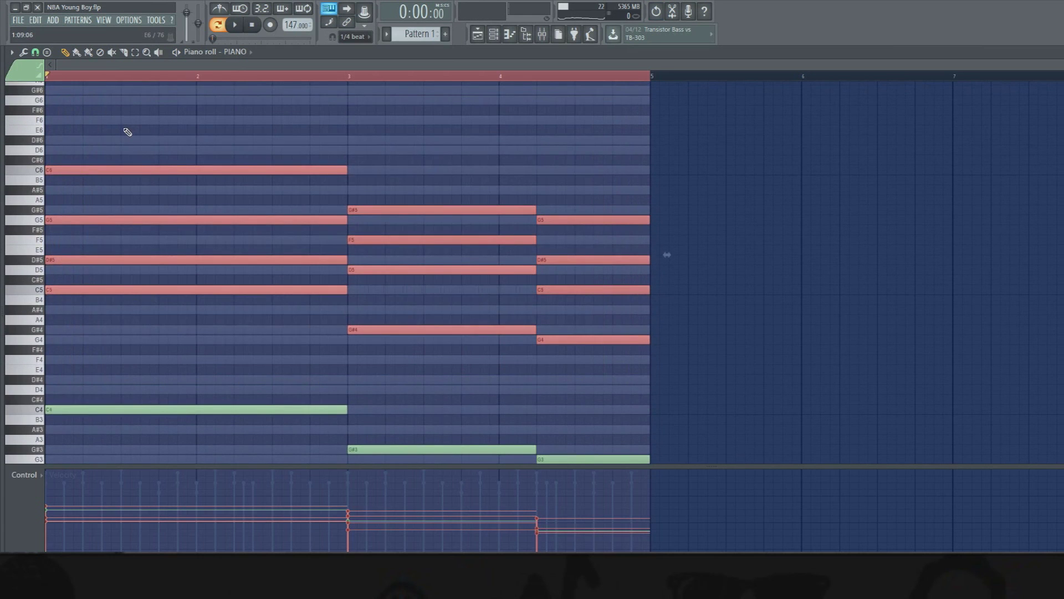
{"action": "left_click", "coordinate": [23, 52]}
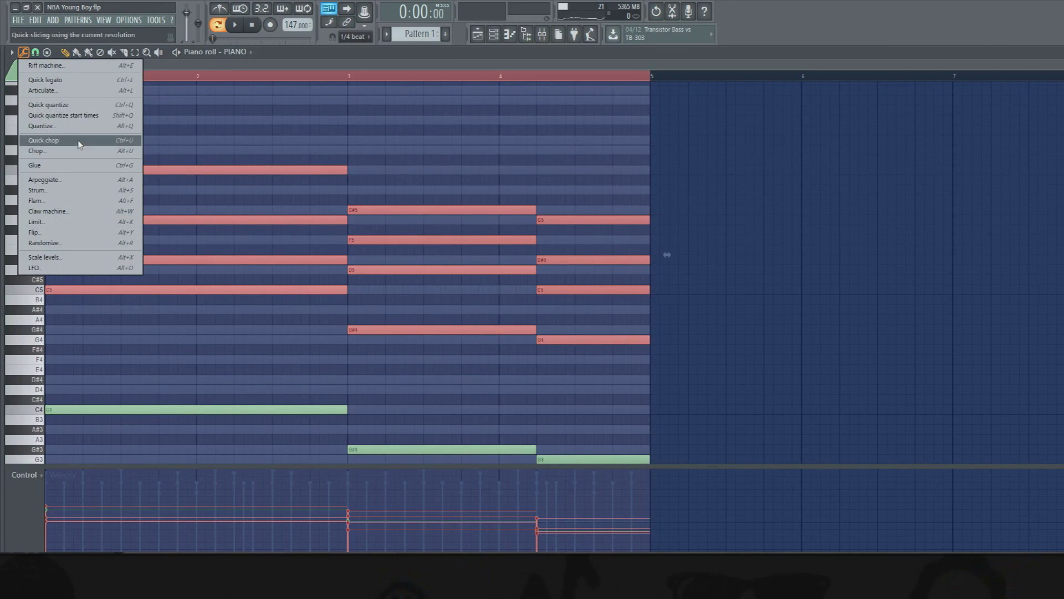
{"action": "left_click", "coordinate": [80, 190]}
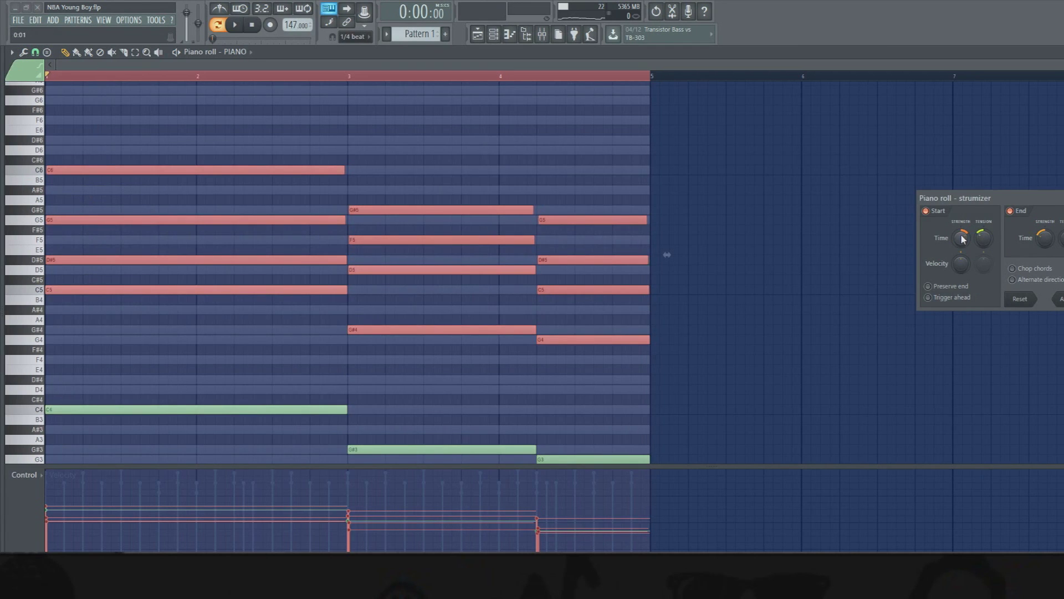
{"action": "key", "text": "space"}
{"action": "left_click", "coordinate": [1059, 300]}
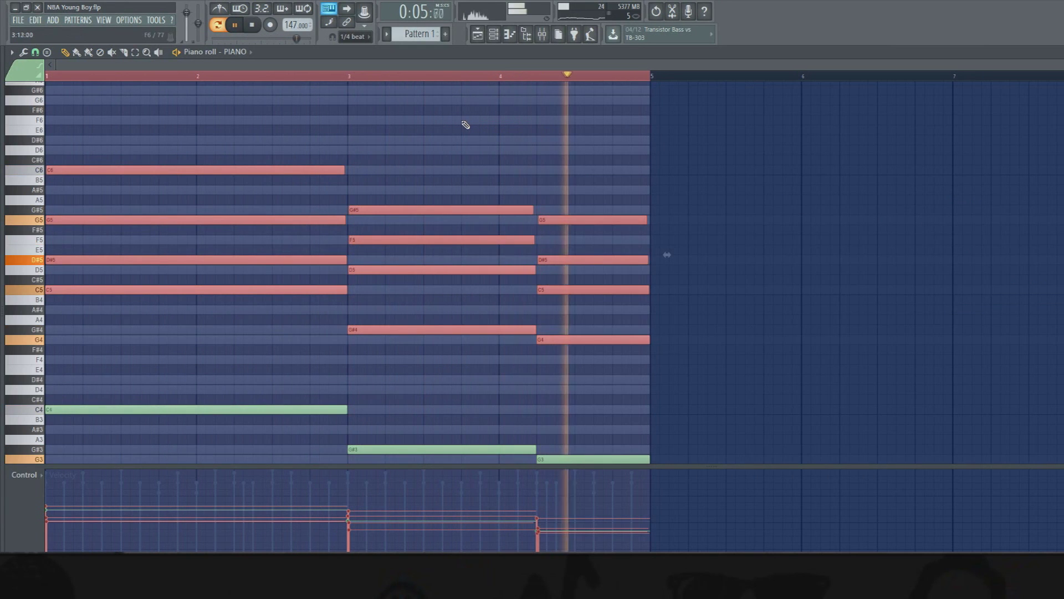
- Raise the velocities of the last PIANO chord slightly, deselect it and stop playback
{"action": "left_click_drag", "start_coordinate": [591, 194], "coordinate": [622, 488]}
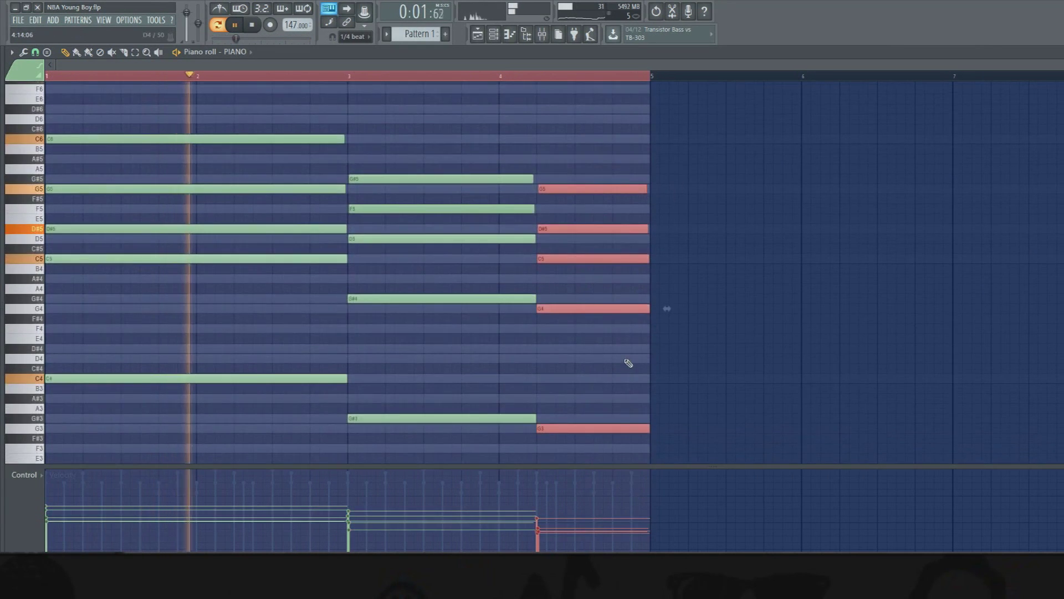
{"action": "left_click", "coordinate": [400, 129]}
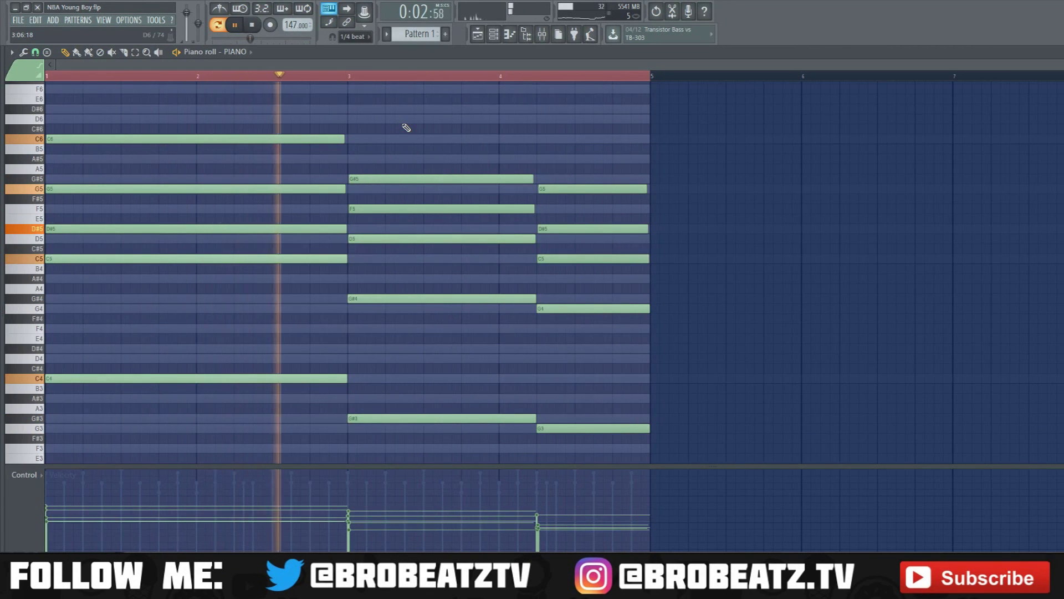
{"action": "key", "text": "space"}
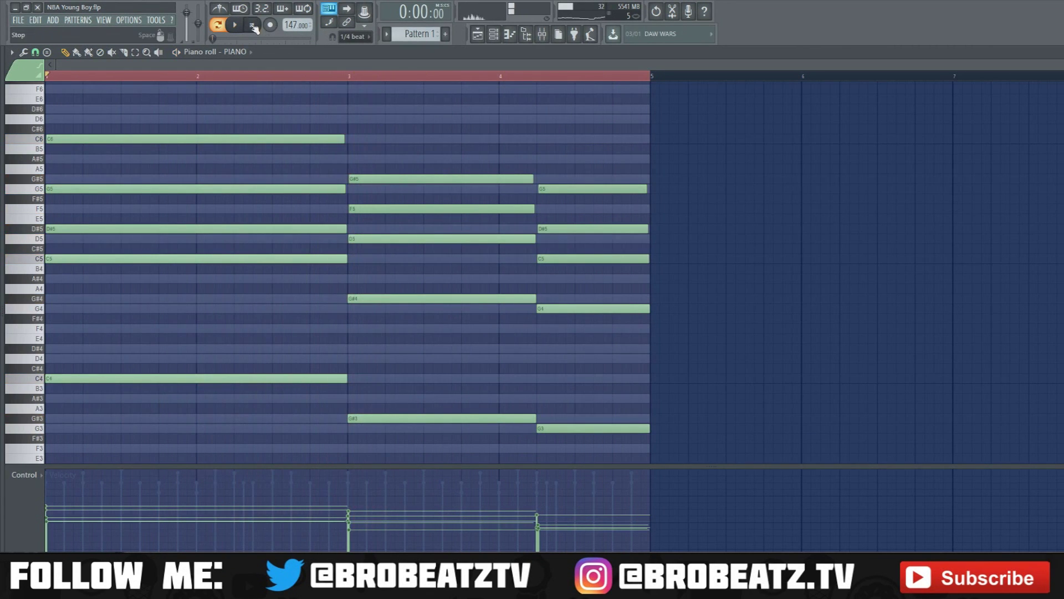
- Open the Pulsing Chords instrument from the channel rack, audition its electric piano sound, and close it
{"action": "left_click", "coordinate": [494, 34]}
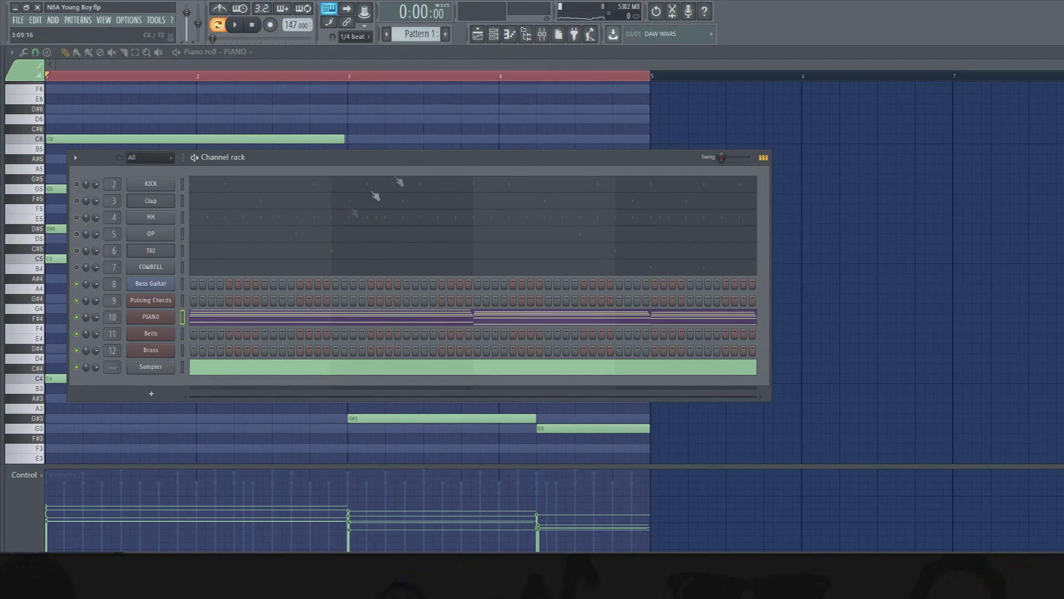
{"action": "left_click", "coordinate": [166, 308]}
{"action": "left_click", "coordinate": [154, 304]}
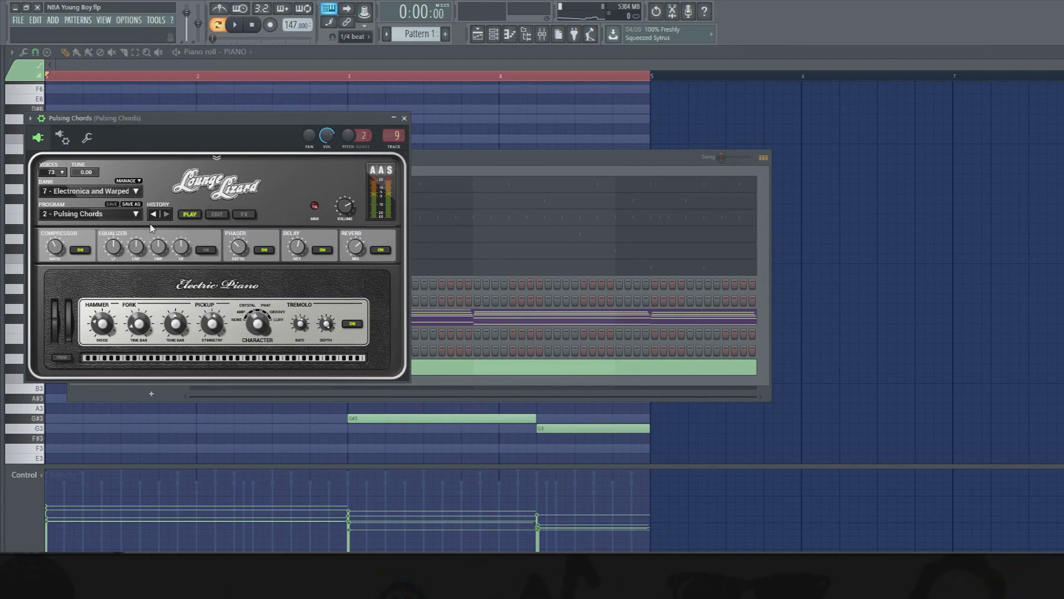
{"action": "left_click_drag", "start_coordinate": [148, 147], "coordinate": [210, 150]}
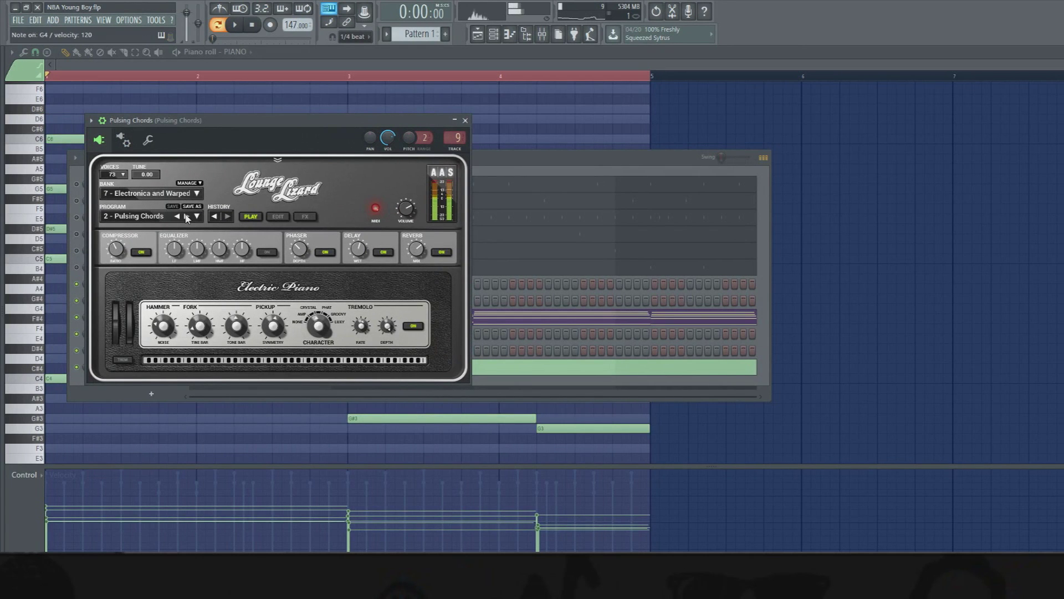
{"action": "left_click", "coordinate": [465, 120]}
- Open the piano roll for Pulsing Chords and place a six-step C5 note at the start of bar 1
{"action": "right_click", "coordinate": [167, 304]}
{"action": "left_click", "coordinate": [197, 300]}
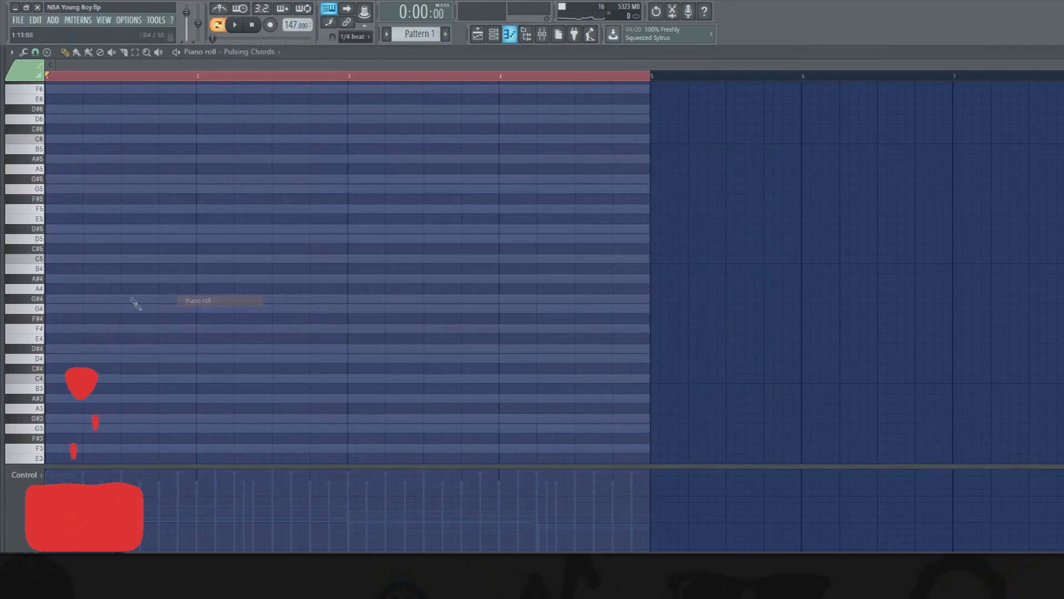
{"action": "left_click", "coordinate": [58, 260]}
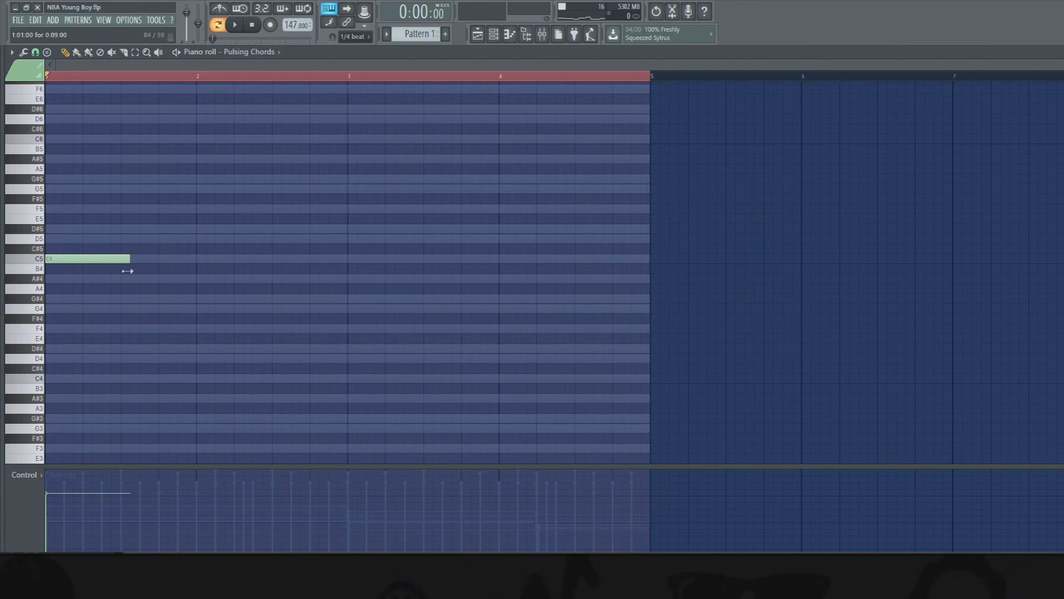
- Audition pitches around G5, and add six-step G5 and F5 notes one after the other following the C5
{"action": "left_click", "coordinate": [38, 263]}
{"action": "left_click", "coordinate": [36, 200]}
{"action": "left_click", "coordinate": [38, 179]}
{"action": "left_click", "coordinate": [40, 189]}
{"action": "left_click", "coordinate": [43, 191]}
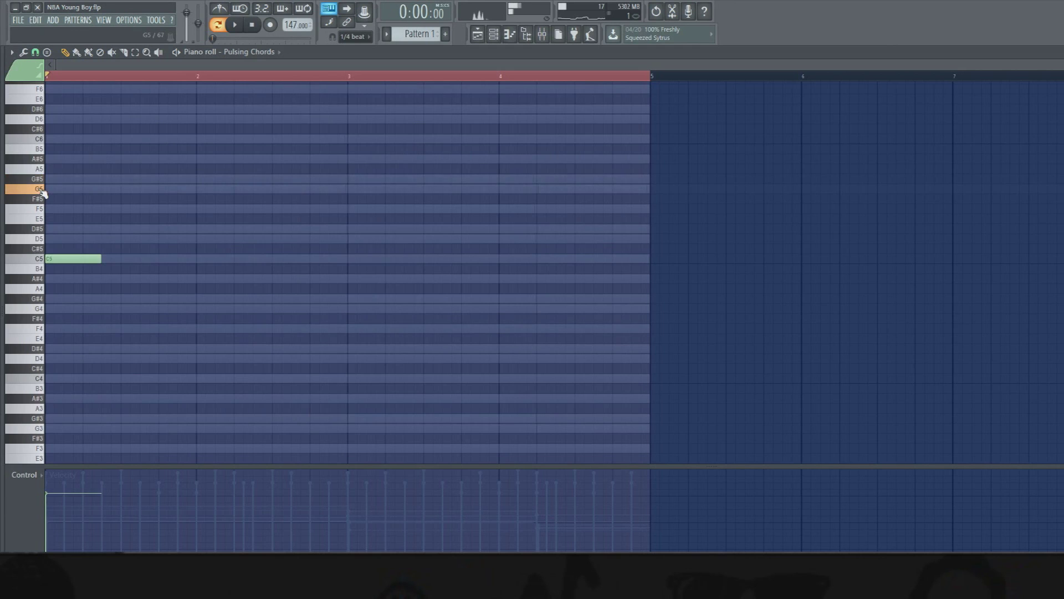
{"action": "left_click", "coordinate": [104, 189]}
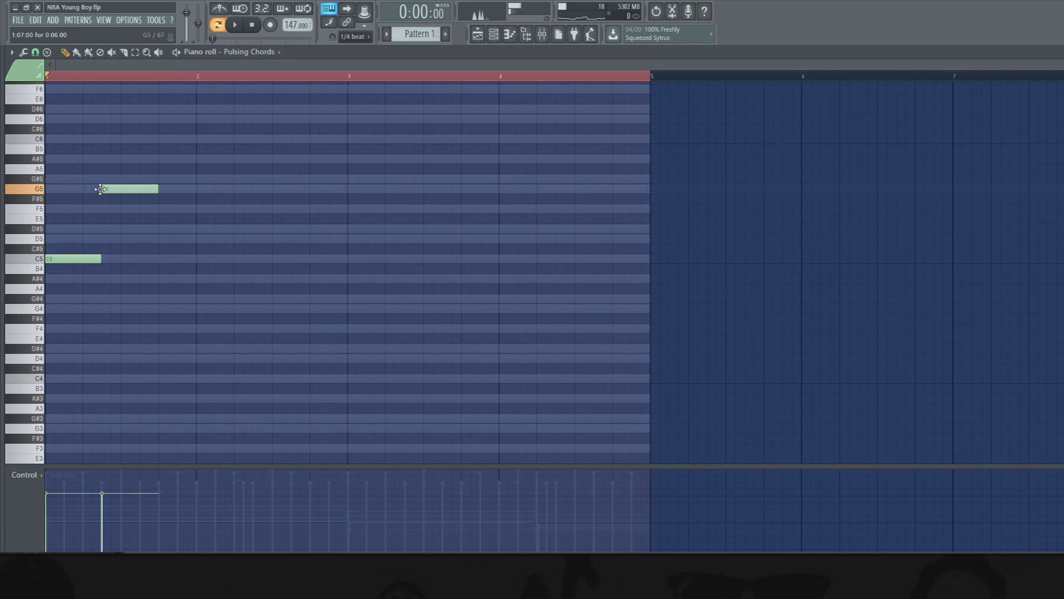
{"action": "left_click", "coordinate": [162, 209]}
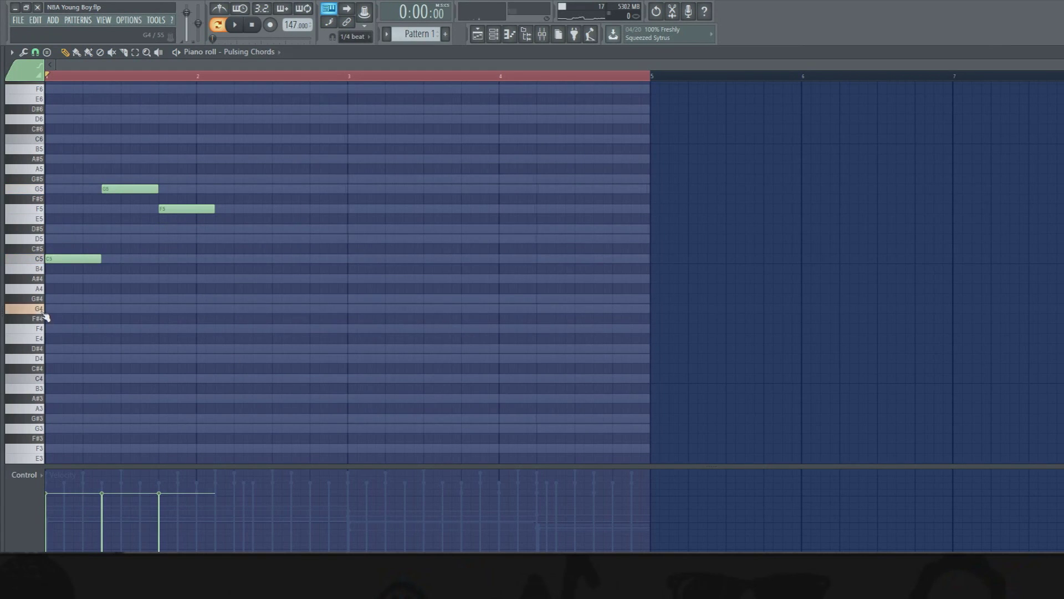
- Add 12-step G4, G#4 and G4 notes at bars 2, 3 and 4, plus D#5 and D5 on beat four of bars 2 and 3
{"action": "left_click", "coordinate": [193, 311]}
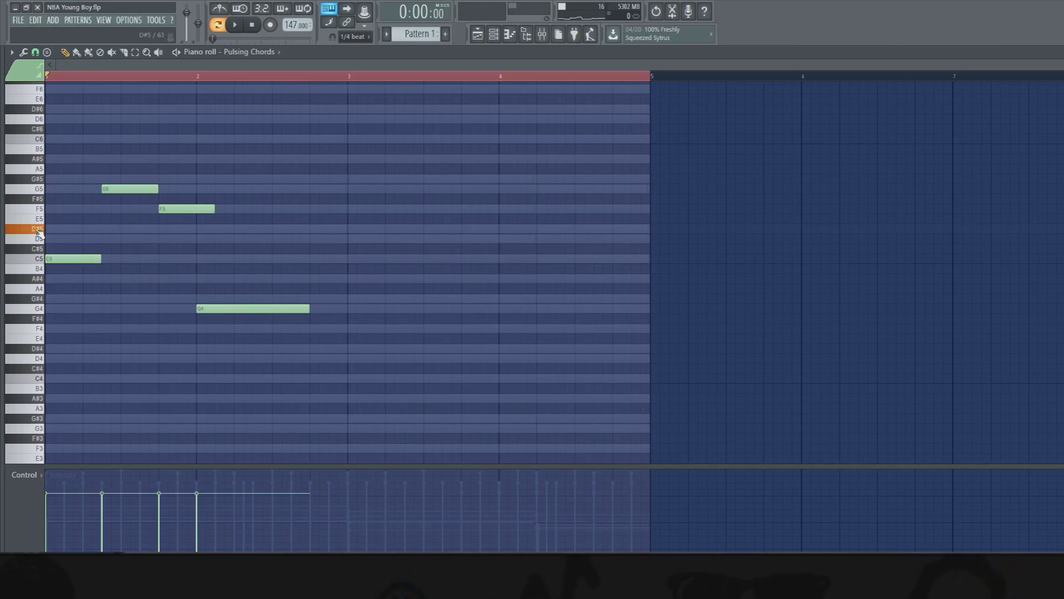
{"action": "left_click", "coordinate": [305, 232]}
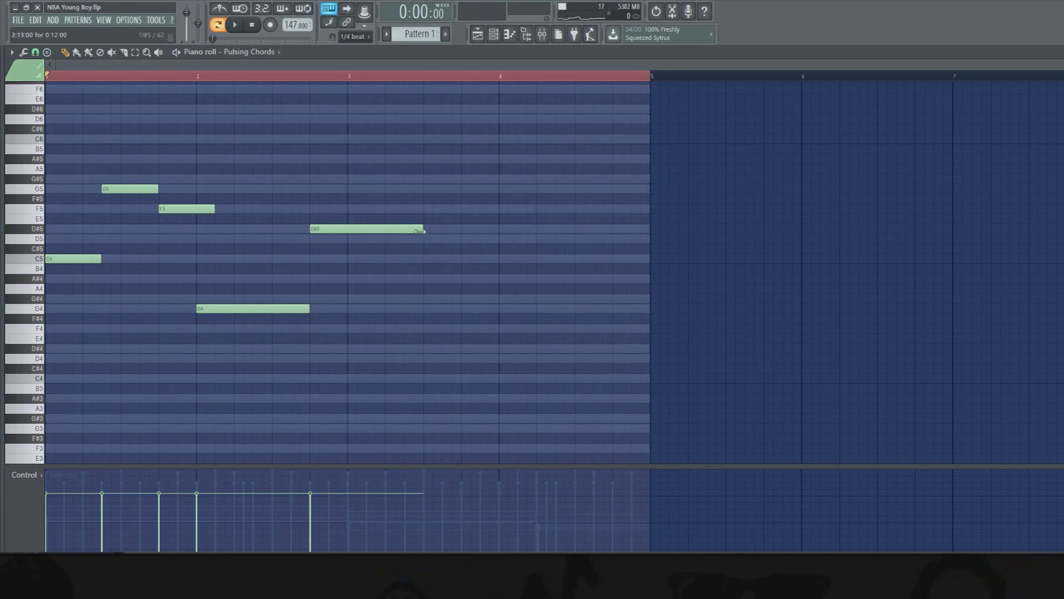
{"action": "left_click", "coordinate": [350, 299]}
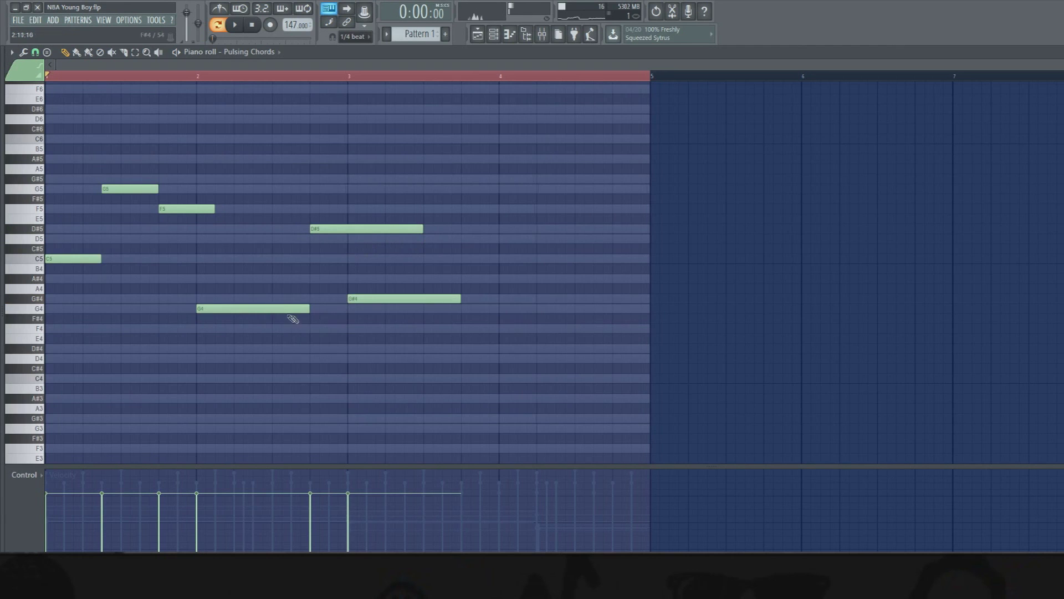
{"action": "left_click", "coordinate": [502, 308]}
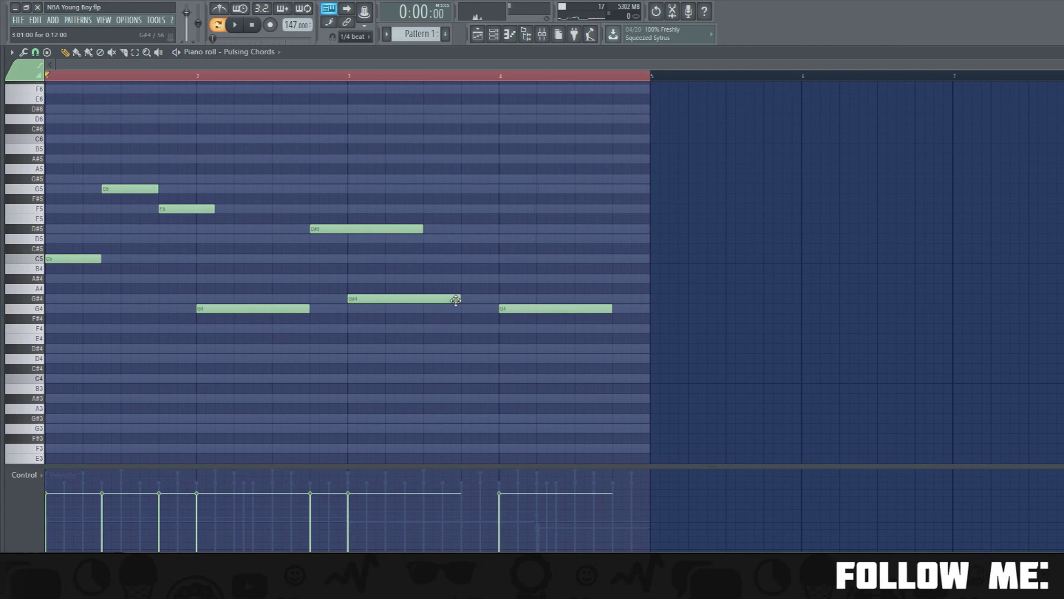
{"action": "left_click", "coordinate": [464, 239]}
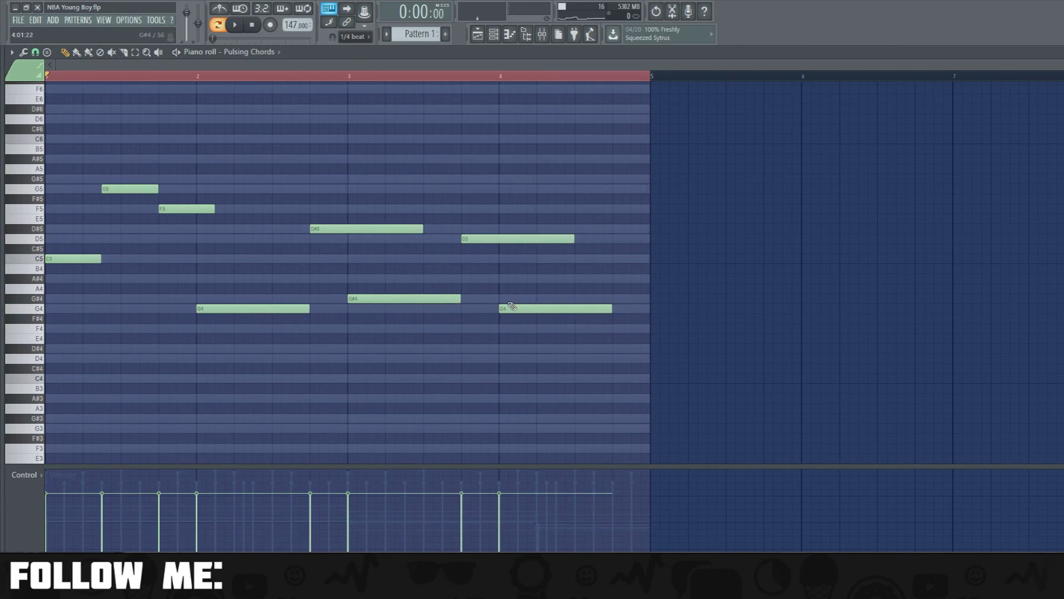
- Play the pattern, transpose all the Pulsing Chords notes up one octave, and play it again
{"action": "left_click", "coordinate": [235, 28]}
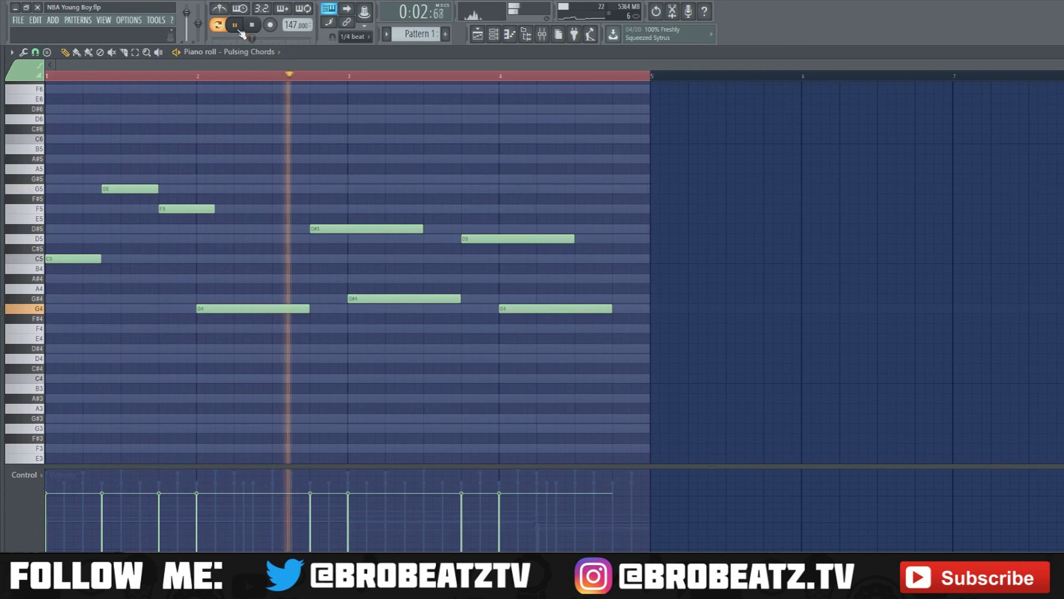
{"action": "key", "text": "space"}
{"action": "left_click_drag", "start_coordinate": [632, 145], "coordinate": [49, 382]}
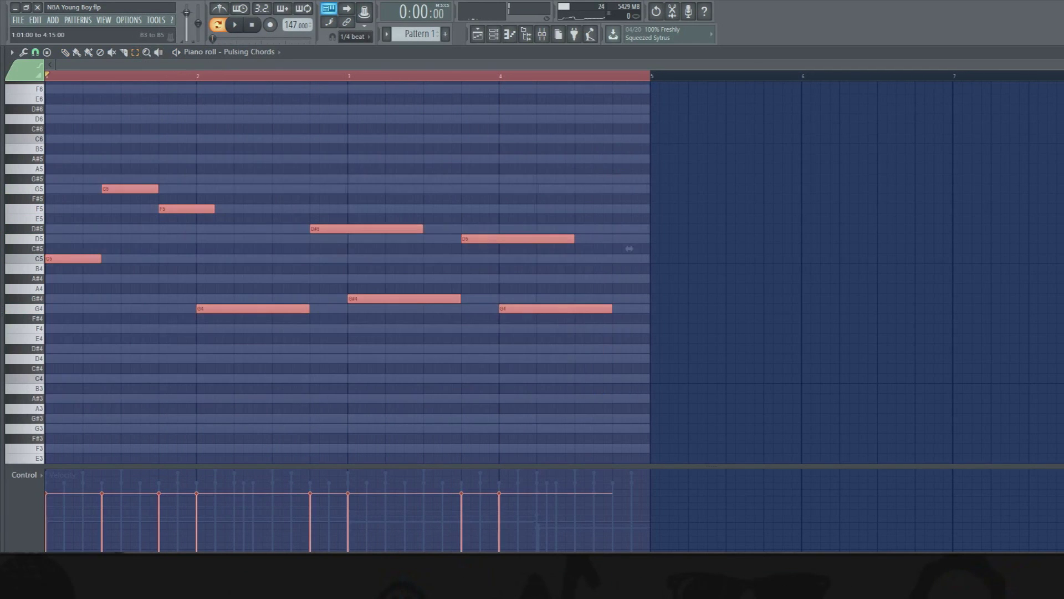
{"action": "left_click_drag", "start_coordinate": [629, 248], "coordinate": [629, 129]}
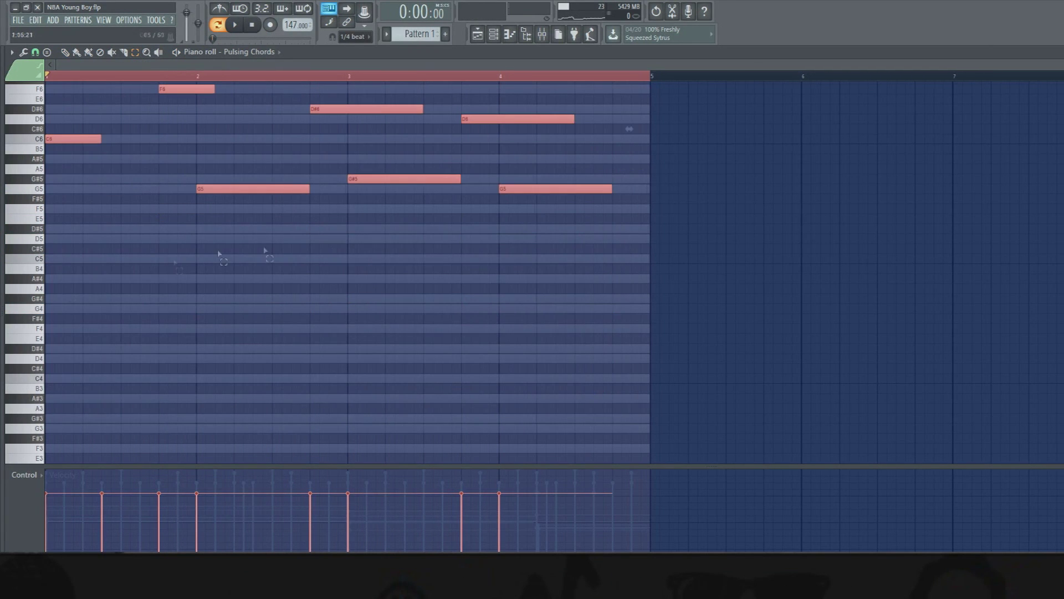
{"action": "scroll", "coordinate": [219, 253], "scroll_direction": "up", "scroll_amount": 3}
{"action": "left_click", "coordinate": [356, 249]}
{"action": "left_click", "coordinate": [235, 25]}
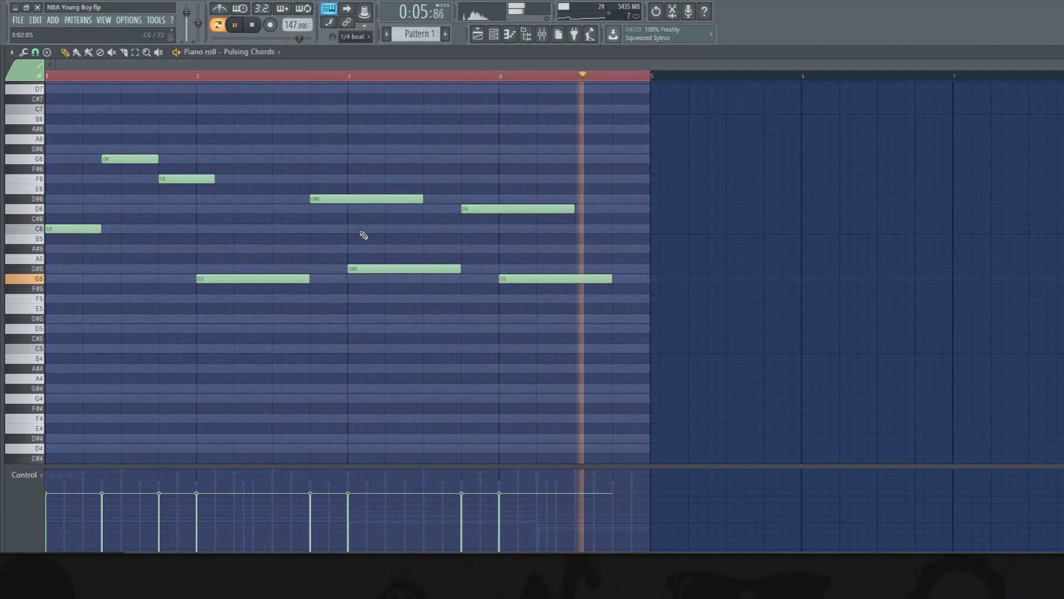
{"action": "left_click", "coordinate": [253, 26]}
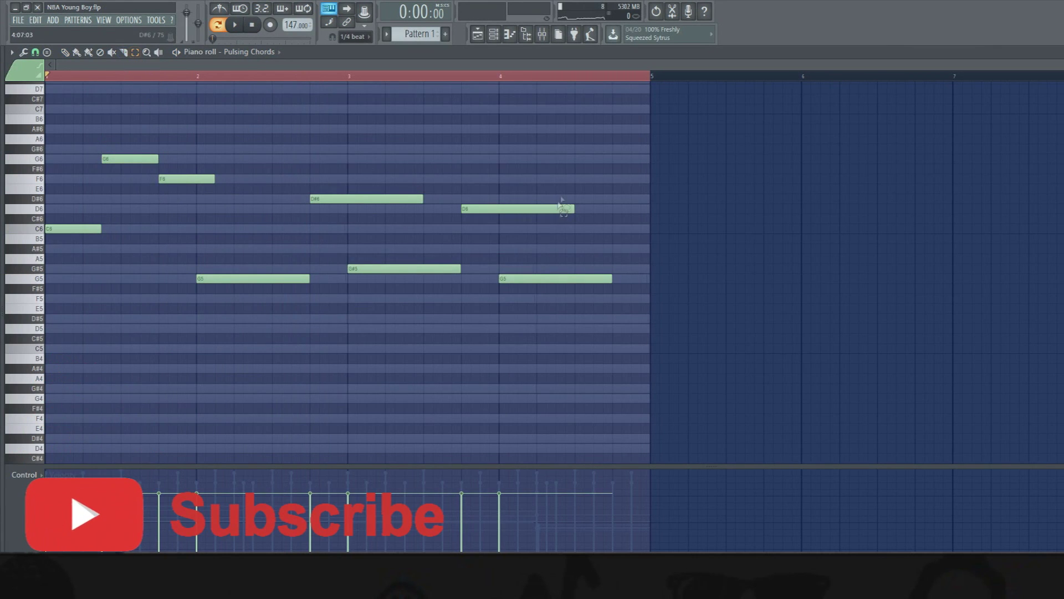
{"action": "left_click_drag", "start_coordinate": [616, 146], "coordinate": [640, 225]}
{"action": "left_click_drag", "start_coordinate": [622, 264], "coordinate": [42, 292]}
{"action": "left_click", "coordinate": [102, 268]}
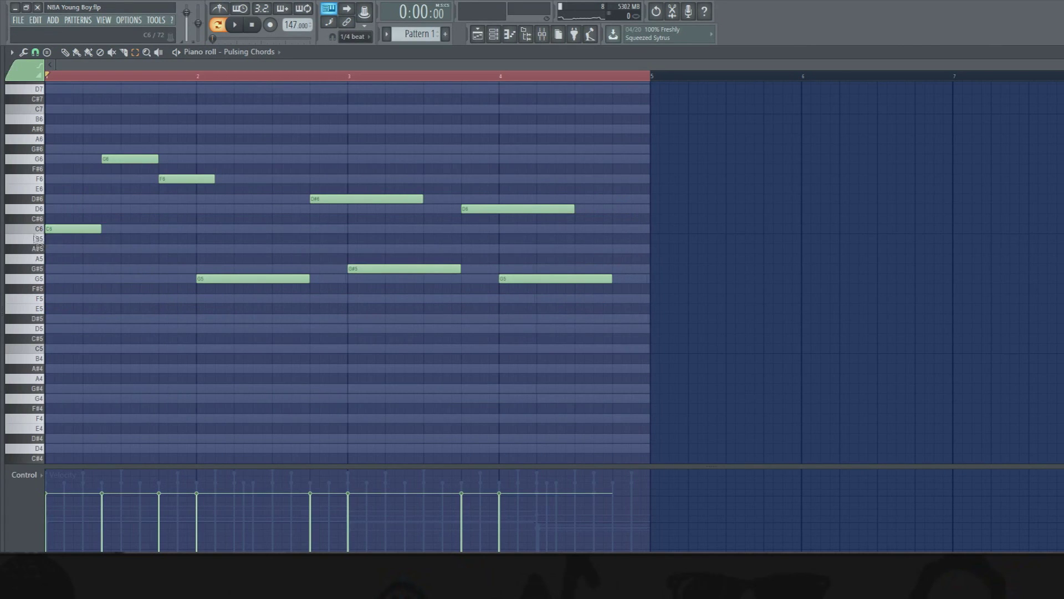
{"action": "left_click_drag", "start_coordinate": [261, 195], "coordinate": [615, 283]}
{"action": "left_click", "coordinate": [153, 159]}
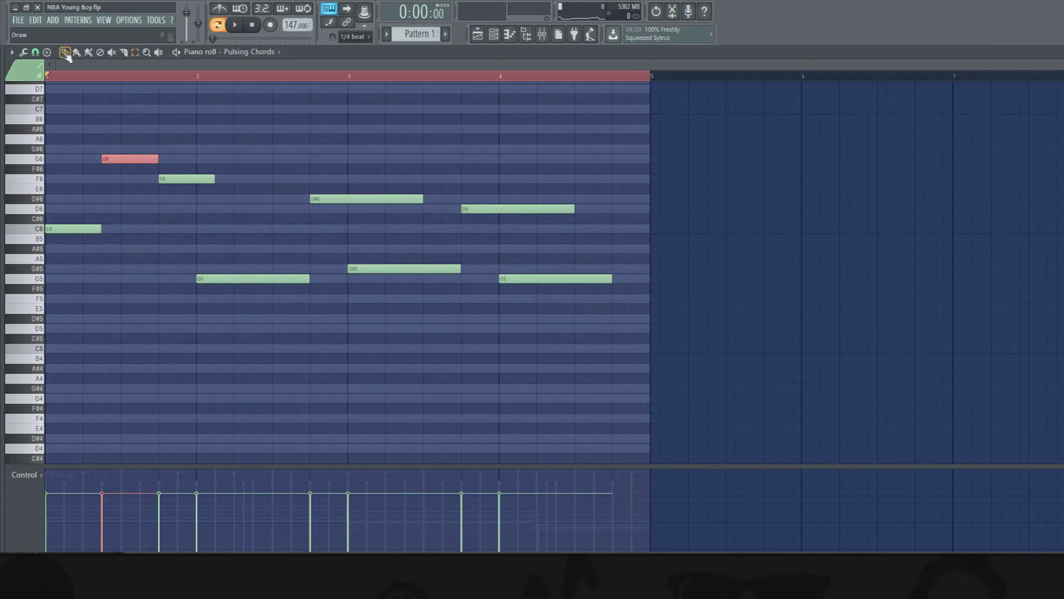
{"action": "left_click", "coordinate": [138, 159]}
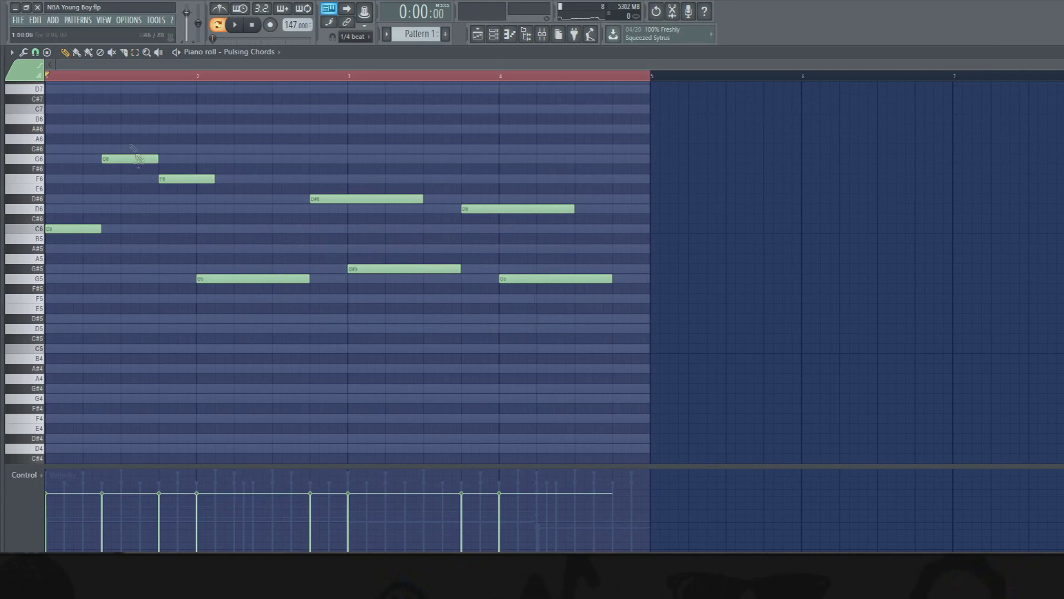
- Open the Bells piano roll and place one-step G#4, D#5, F5 and G5 notes on steps 1, 3, 5 and 7 of bar 1
{"action": "left_click", "coordinate": [494, 34]}
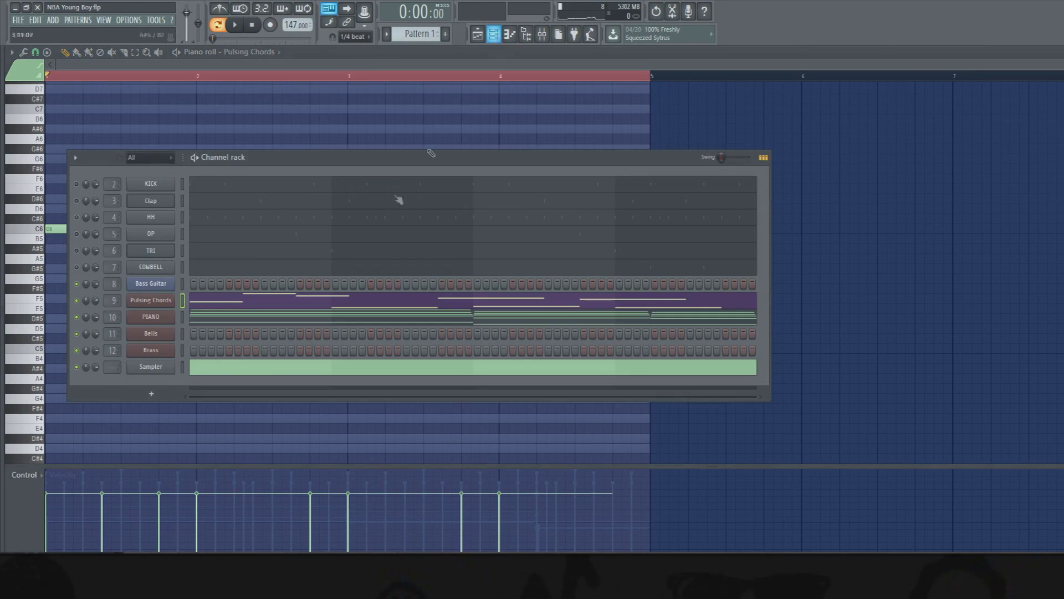
{"action": "right_click", "coordinate": [166, 340]}
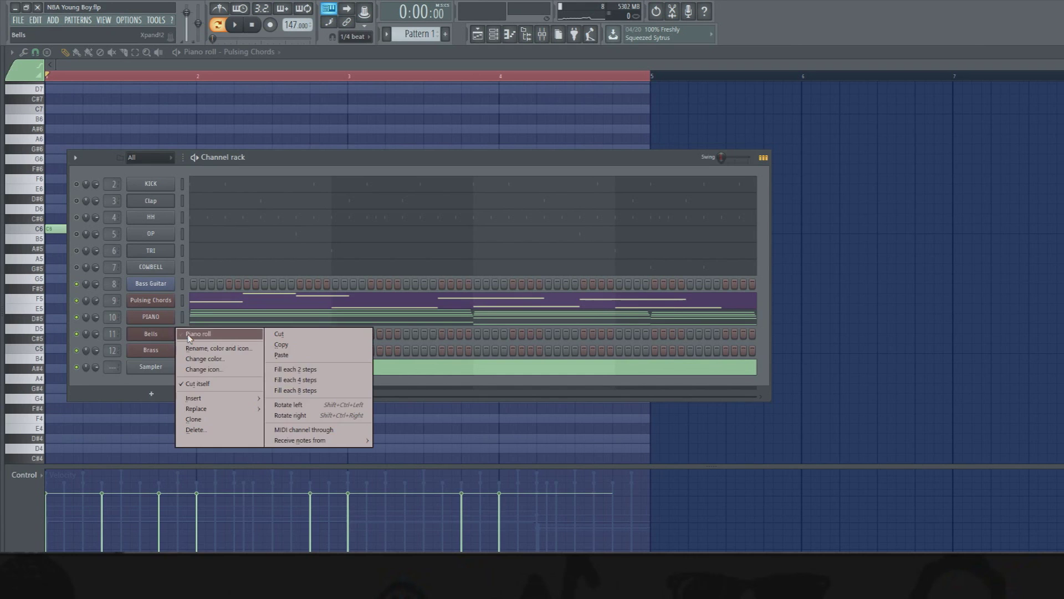
{"action": "left_click", "coordinate": [194, 335]}
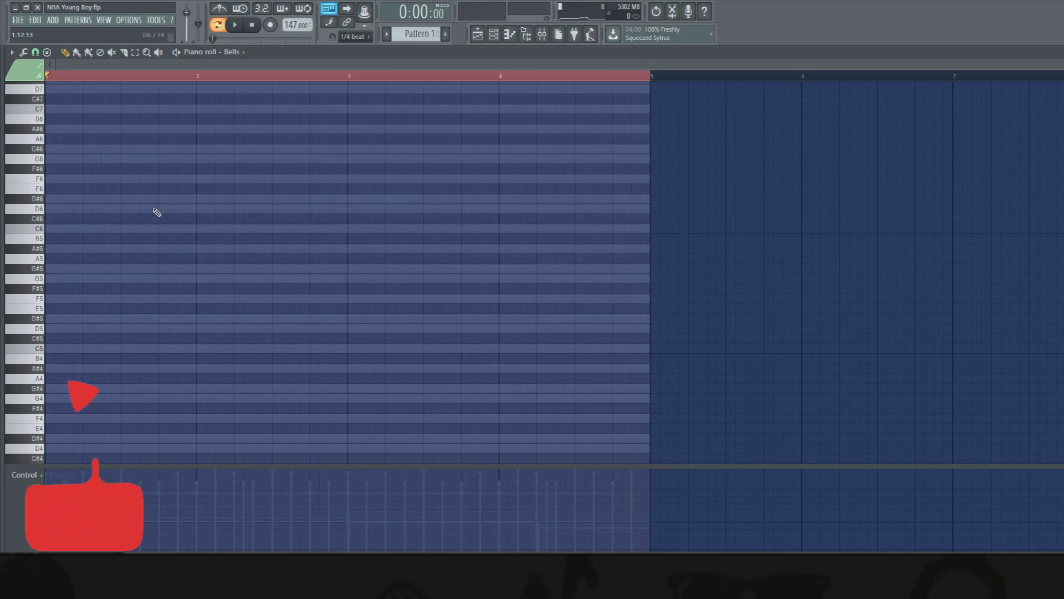
{"action": "scroll", "coordinate": [78, 330], "scroll_direction": "down", "scroll_amount": 2}
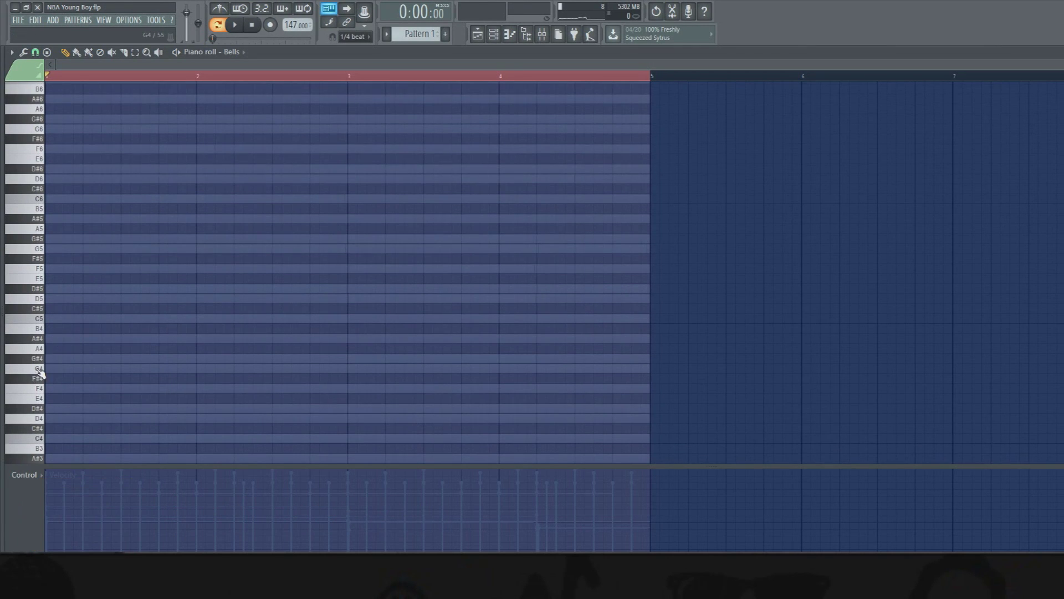
{"action": "left_click", "coordinate": [54, 361]}
{"action": "left_click_drag", "start_coordinate": [160, 359], "coordinate": [50, 371]}
{"action": "left_click", "coordinate": [66, 288]}
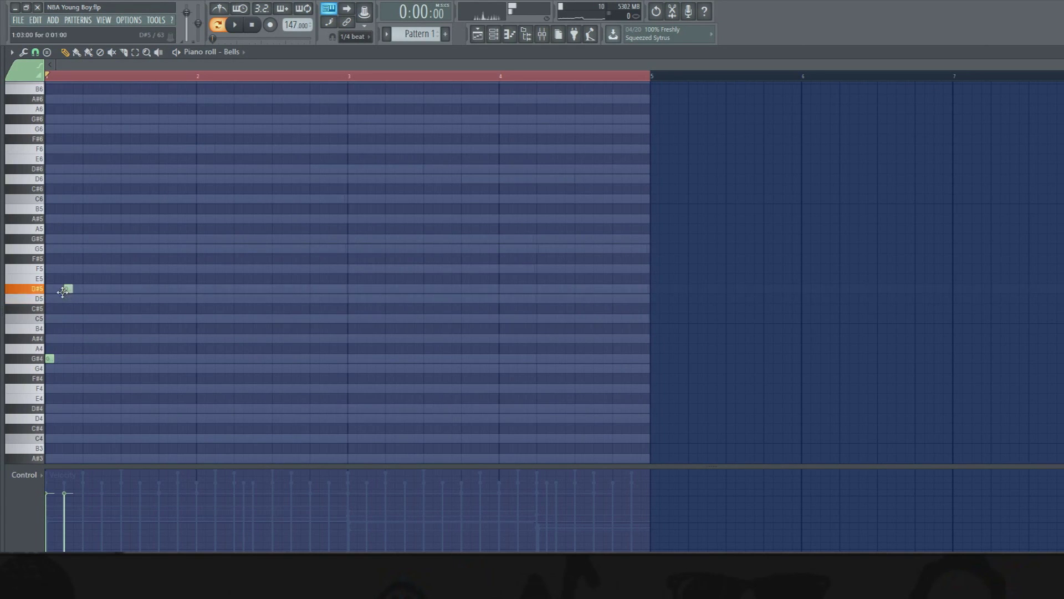
{"action": "left_click", "coordinate": [84, 269]}
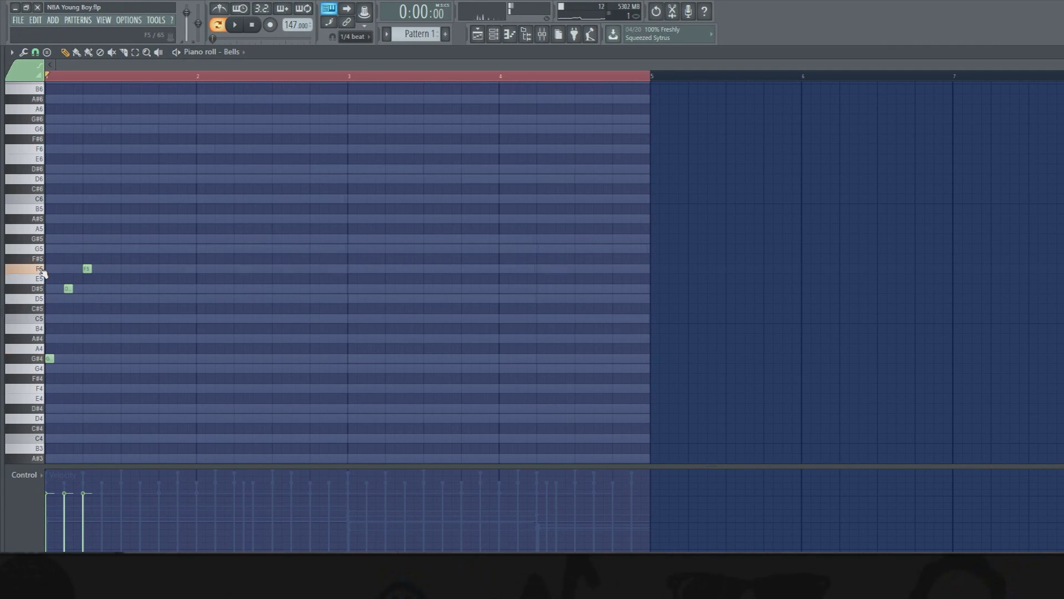
{"action": "left_click", "coordinate": [104, 248]}
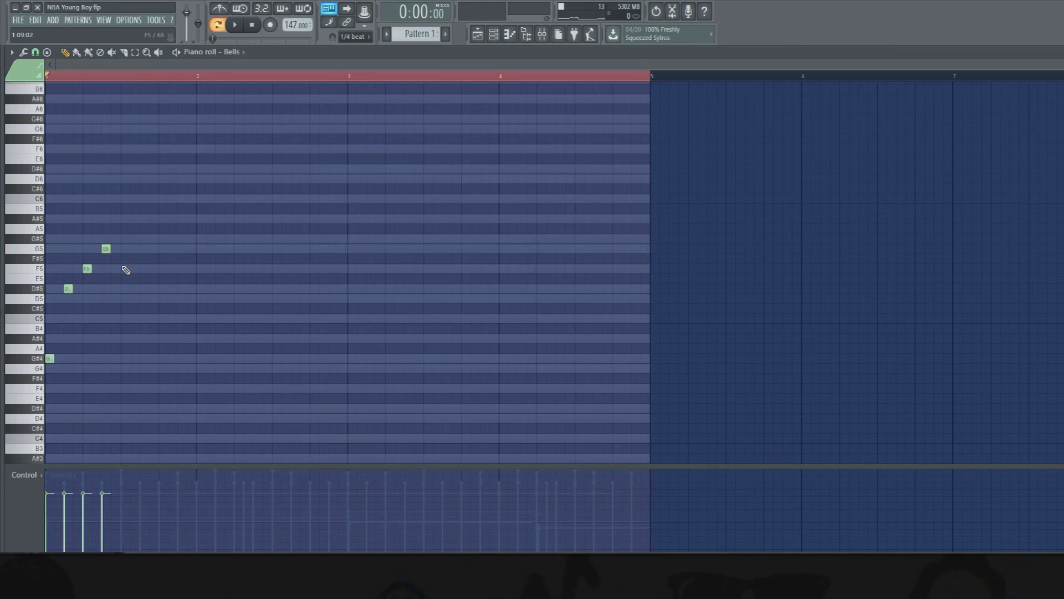
- Add one-step F5 on step 13 of bar 1 and F5, D#5 and C5 on steps 1, 3 and 5 of bar 2, and play the pattern
{"action": "left_click", "coordinate": [161, 269]}
{"action": "left_click", "coordinate": [200, 268]}
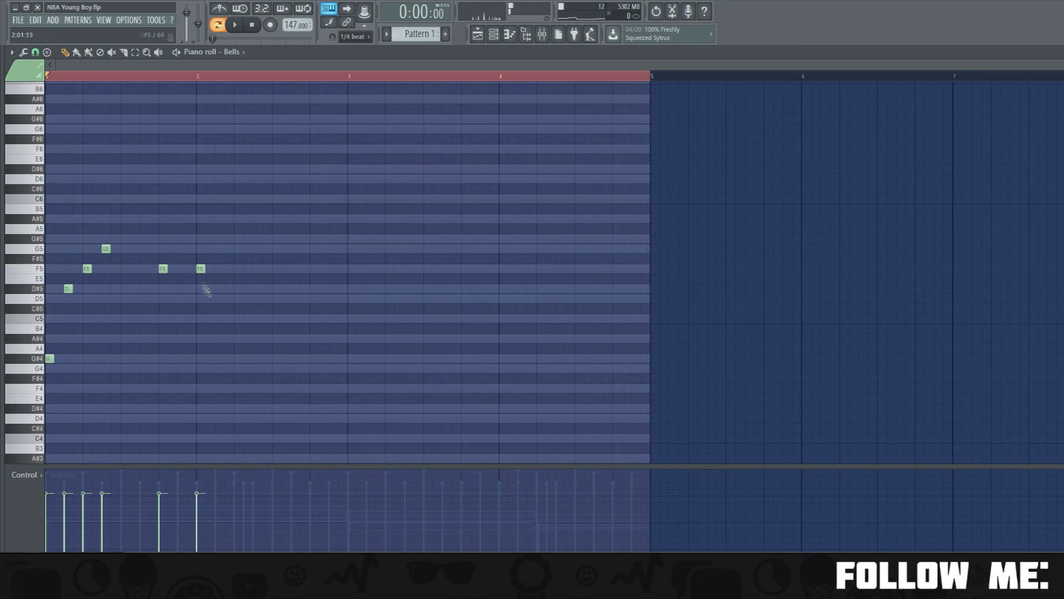
{"action": "left_click", "coordinate": [217, 289]}
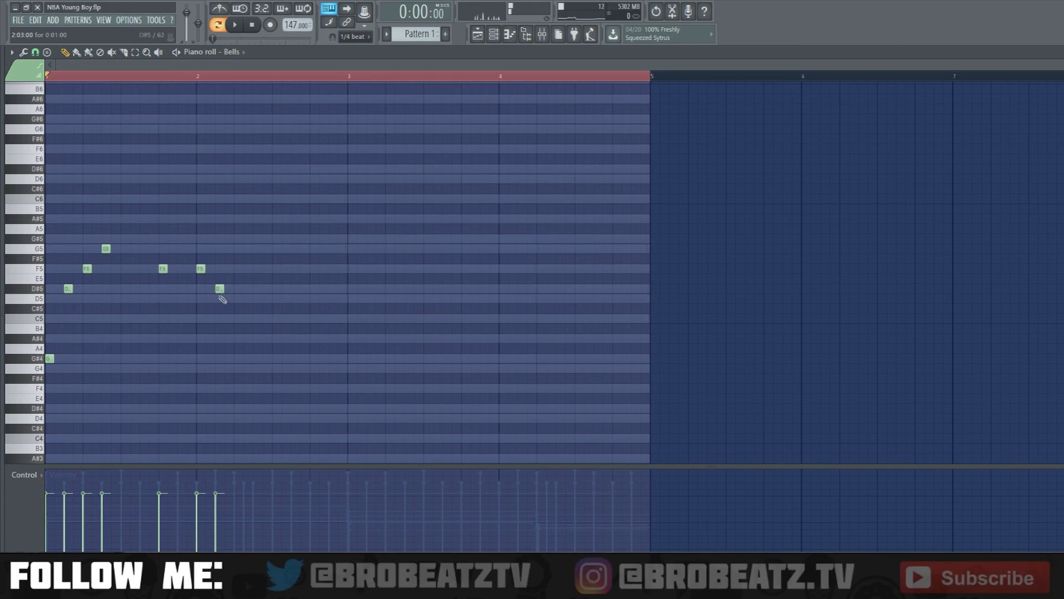
{"action": "left_click", "coordinate": [239, 321]}
{"action": "left_click", "coordinate": [235, 25]}
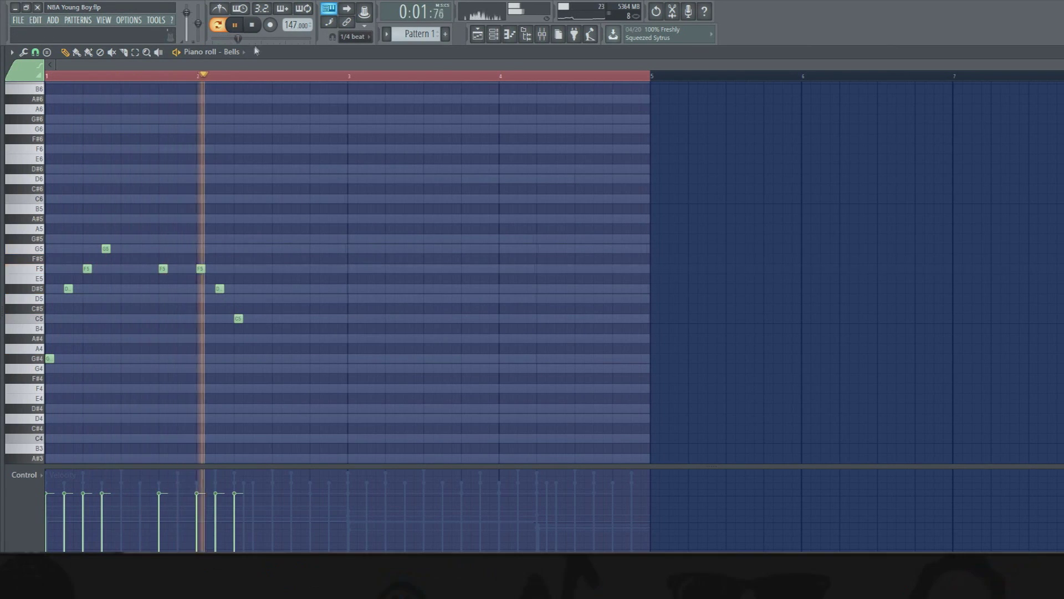
{"action": "left_click", "coordinate": [255, 29]}
- Shape the Bells velocities to rise over the first four notes and fall across the D#5 and C5 in bar 2
{"action": "left_click", "coordinate": [42, 508]}
{"action": "left_click", "coordinate": [40, 485]}
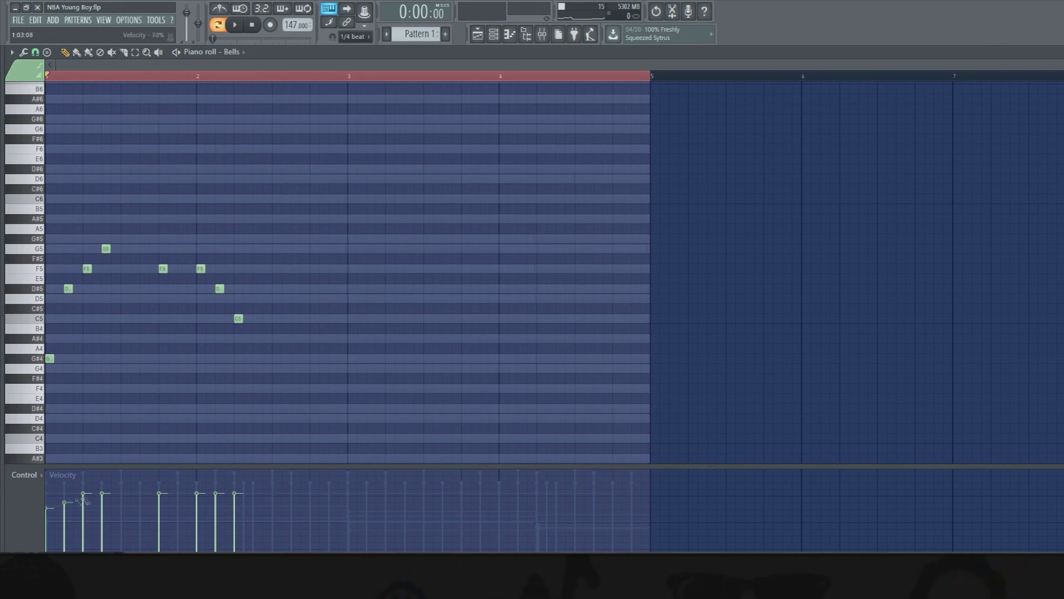
{"action": "left_click_drag", "start_coordinate": [222, 502], "coordinate": [251, 490]}
- Add a one-step C5 on step 13 of bar 2 and a G#4 at the start of bar 3
{"action": "left_click", "coordinate": [312, 319]}
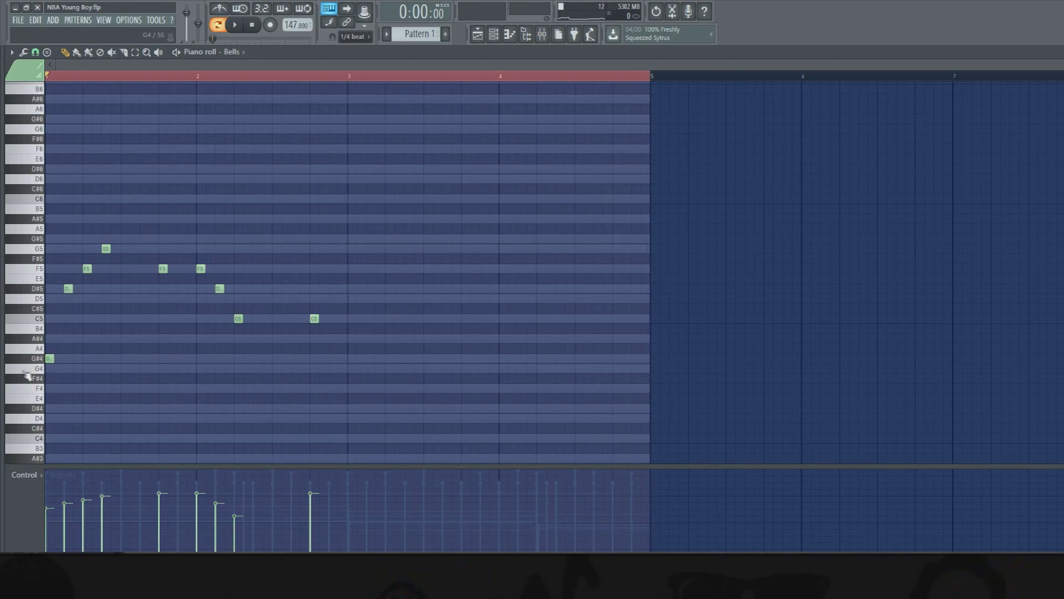
{"action": "left_click", "coordinate": [351, 358]}
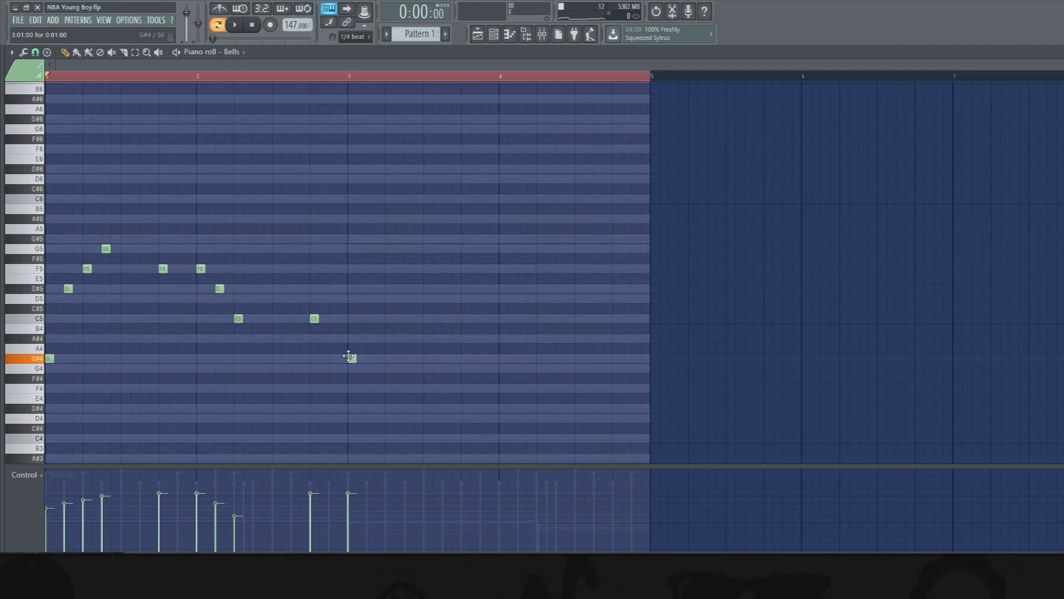
{"action": "left_click", "coordinate": [427, 359]}
{"action": "right_click", "coordinate": [427, 358]}
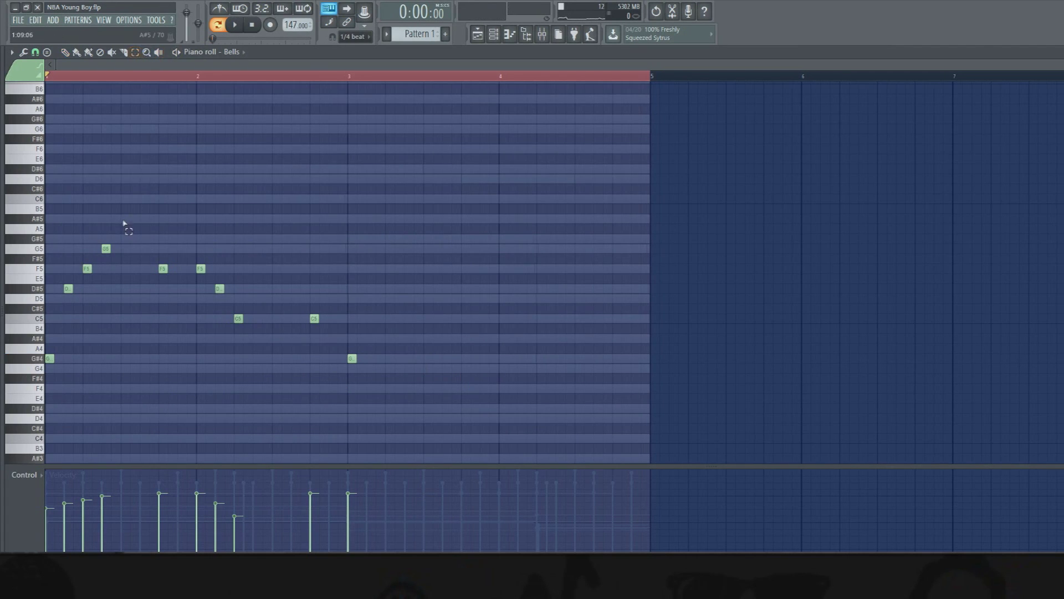
- Duplicate the first eight Bells notes so the copied phrase starts with G#4 on step 9 of bar 3
{"action": "left_click_drag", "start_coordinate": [273, 212], "coordinate": [45, 404]}
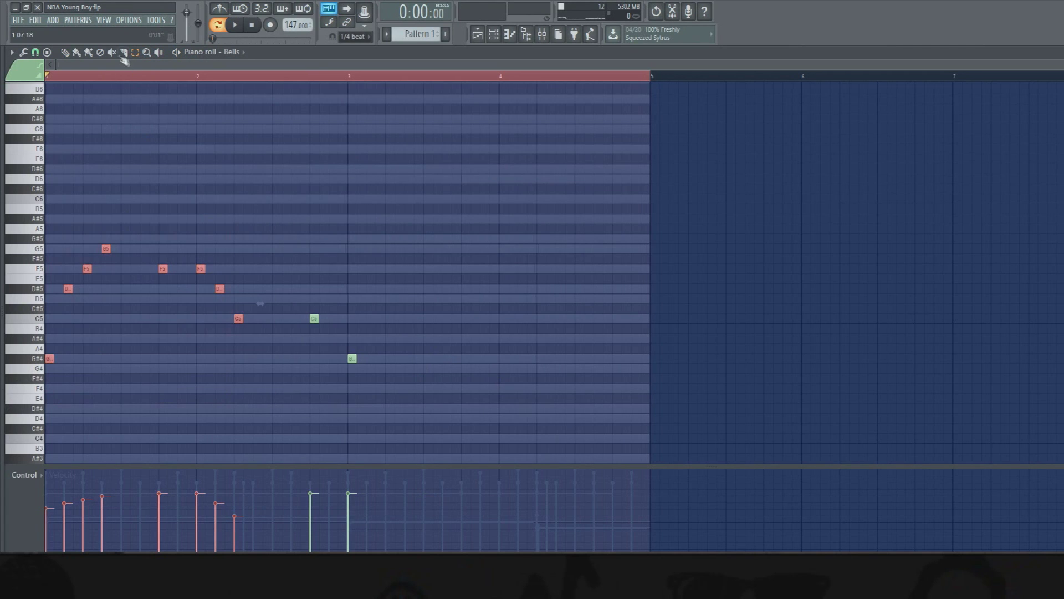
{"action": "left_click_drag", "start_coordinate": [49, 359], "coordinate": [417, 360]}
{"action": "key", "text": "ctrl+d"}
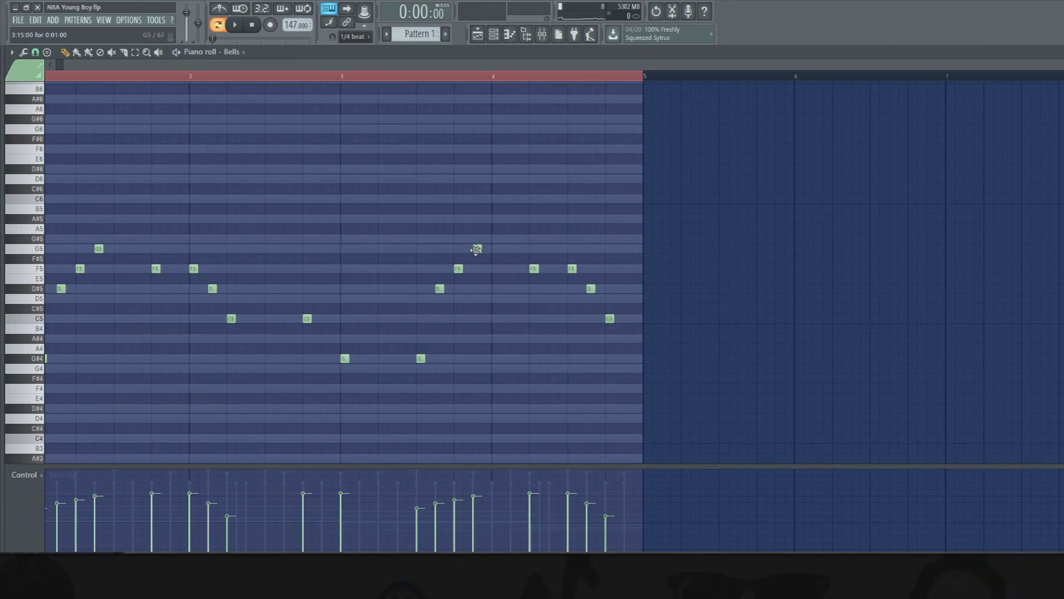
- Vary the copied phrase by raising its G5 to G#5, replacing bar 4's two F5s with D#5s and lowering the following D#5 to D5, and play it
{"action": "left_click_drag", "start_coordinate": [477, 250], "coordinate": [477, 239]}
{"action": "left_click", "coordinate": [534, 288]}
{"action": "left_click", "coordinate": [572, 288]}
{"action": "left_click_drag", "start_coordinate": [591, 289], "coordinate": [591, 299]}
{"action": "right_click", "coordinate": [572, 268]}
{"action": "right_click", "coordinate": [533, 268]}
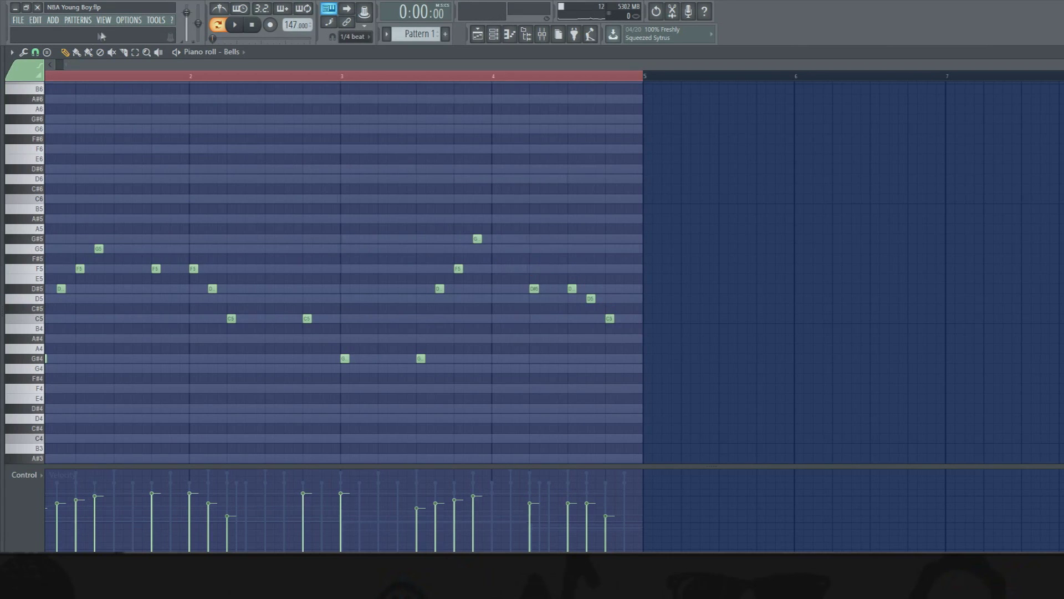
{"action": "left_click_drag", "start_coordinate": [418, 66], "coordinate": [320, 66]}
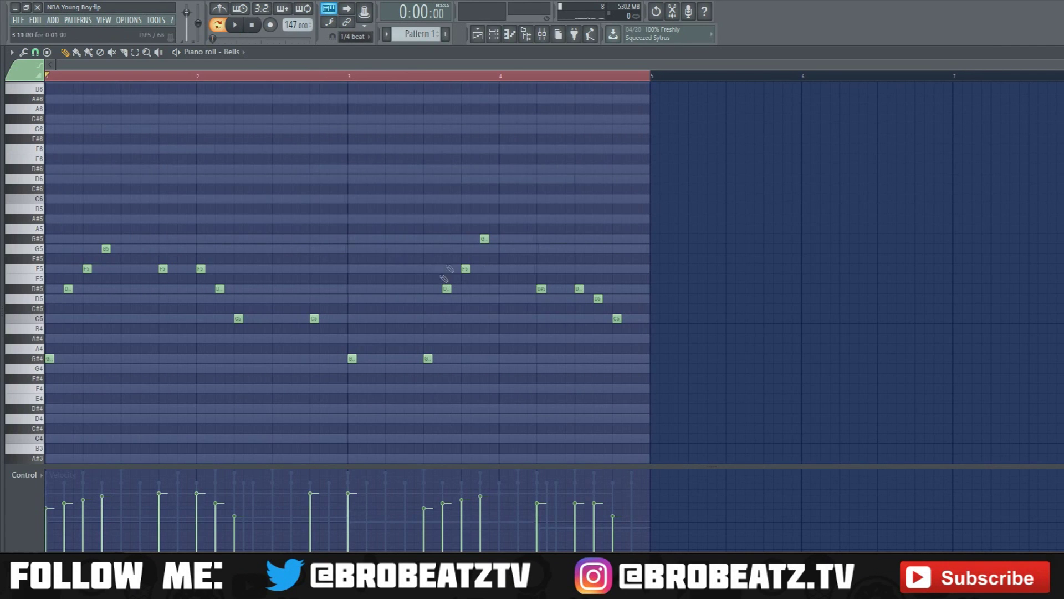
{"action": "left_click", "coordinate": [236, 25]}
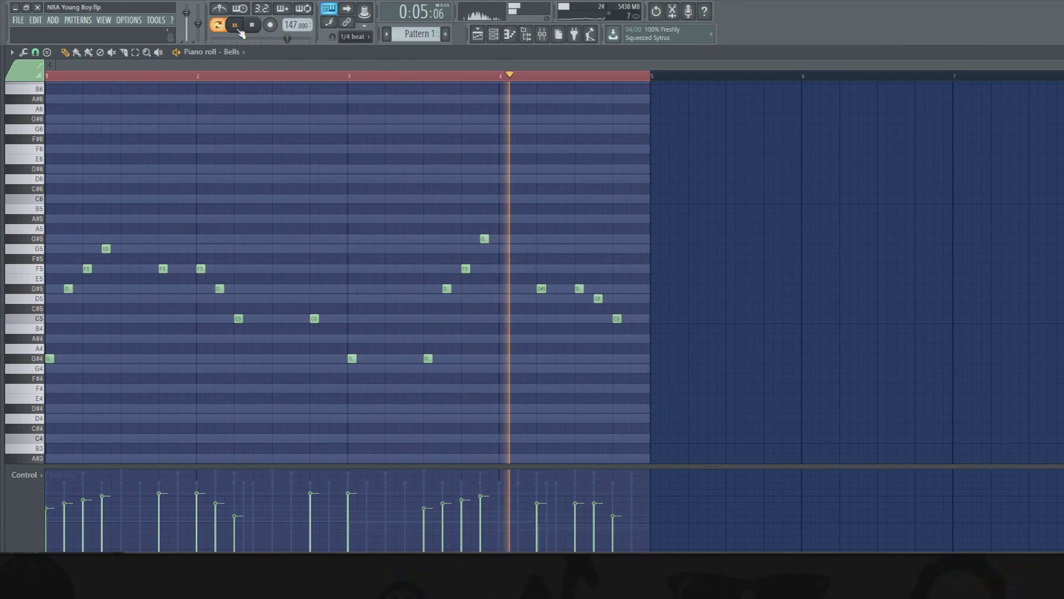
{"action": "key", "text": "space"}
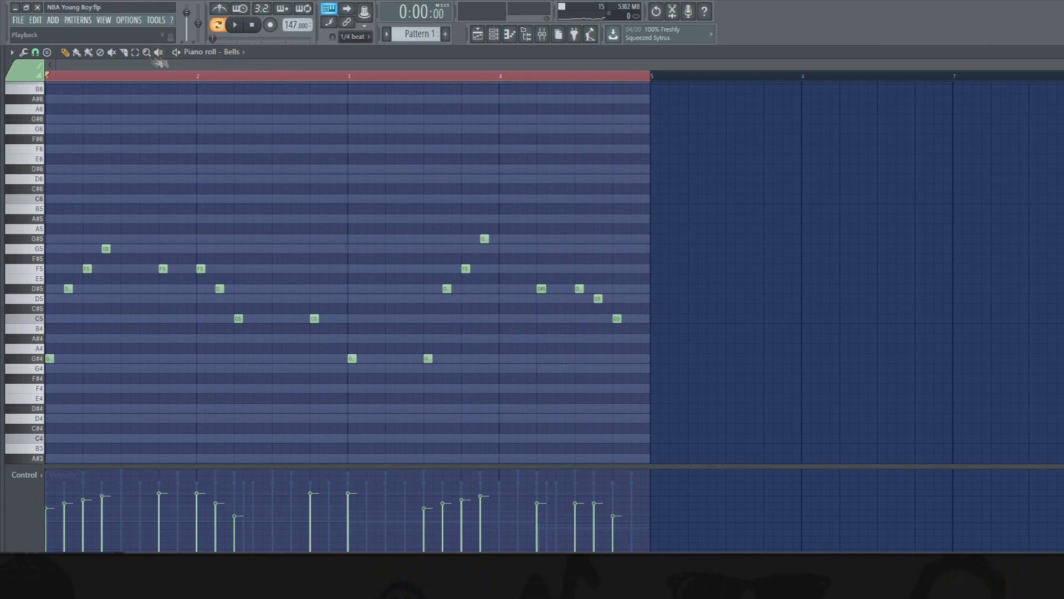
{"action": "left_click_drag", "start_coordinate": [618, 275], "coordinate": [48, 304]}
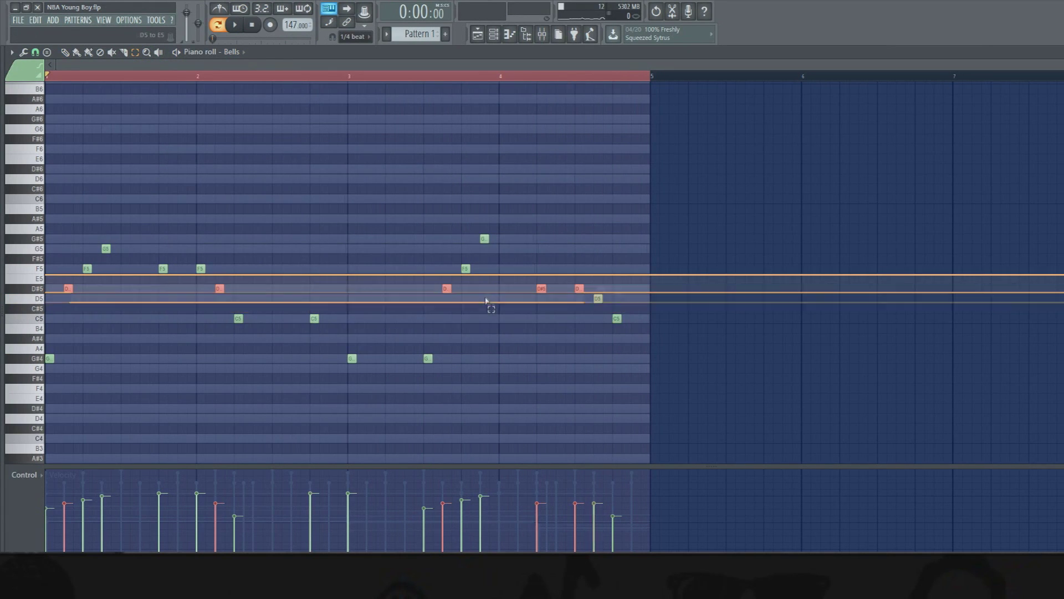
{"action": "left_click_drag", "start_coordinate": [529, 234], "coordinate": [57, 261]}
{"action": "left_click_drag", "start_coordinate": [603, 344], "coordinate": [366, 410]}
{"action": "left_click_drag", "start_coordinate": [376, 293], "coordinate": [222, 355]}
{"action": "left_click_drag", "start_coordinate": [247, 253], "coordinate": [47, 271]}
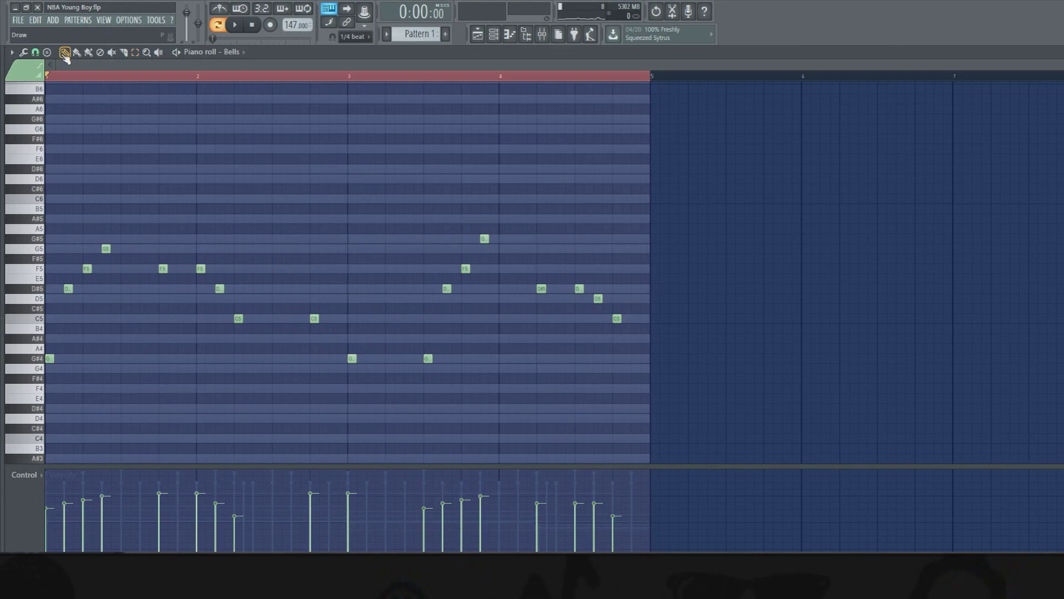
- Open the Brass piano roll and place one-step F6, G6, F6 and D#6 notes on steps 5, 7, 9 and 13 of bar 1
{"action": "left_click", "coordinate": [494, 38]}
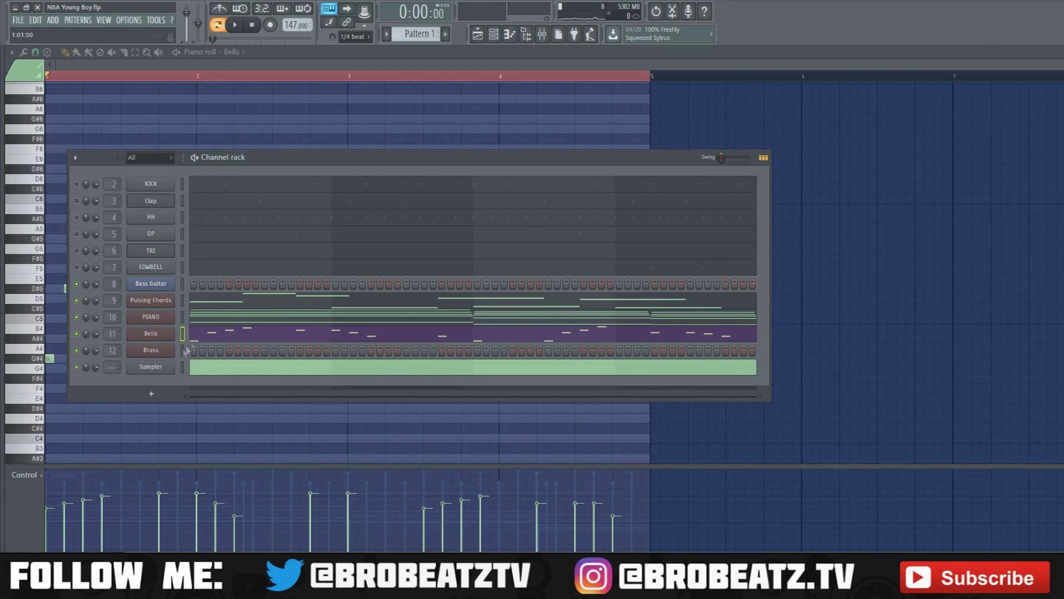
{"action": "right_click", "coordinate": [165, 350]}
{"action": "left_click", "coordinate": [189, 351]}
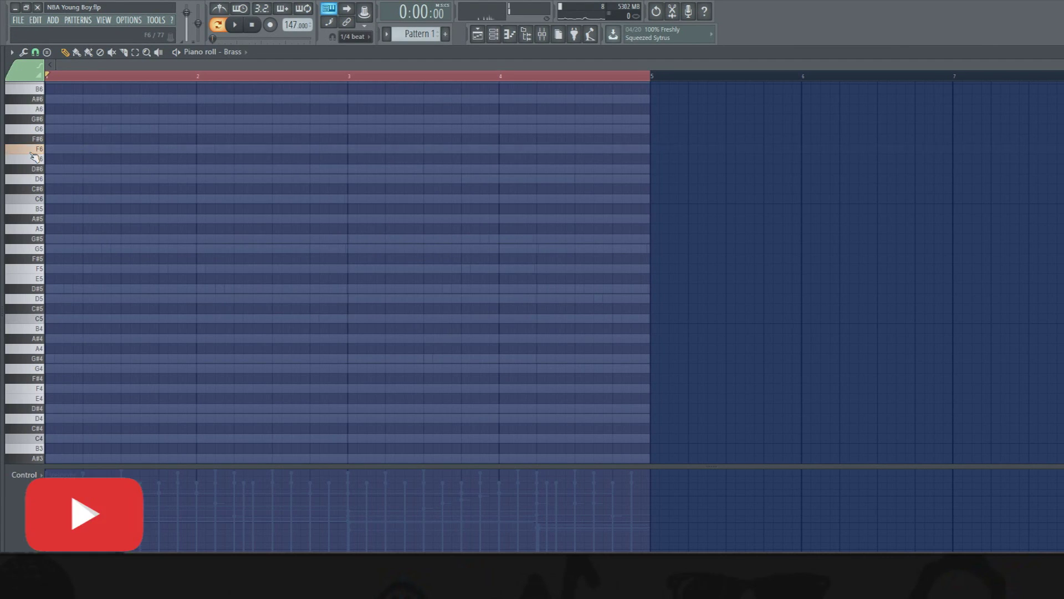
{"action": "left_click", "coordinate": [86, 149]}
{"action": "left_click", "coordinate": [105, 129]}
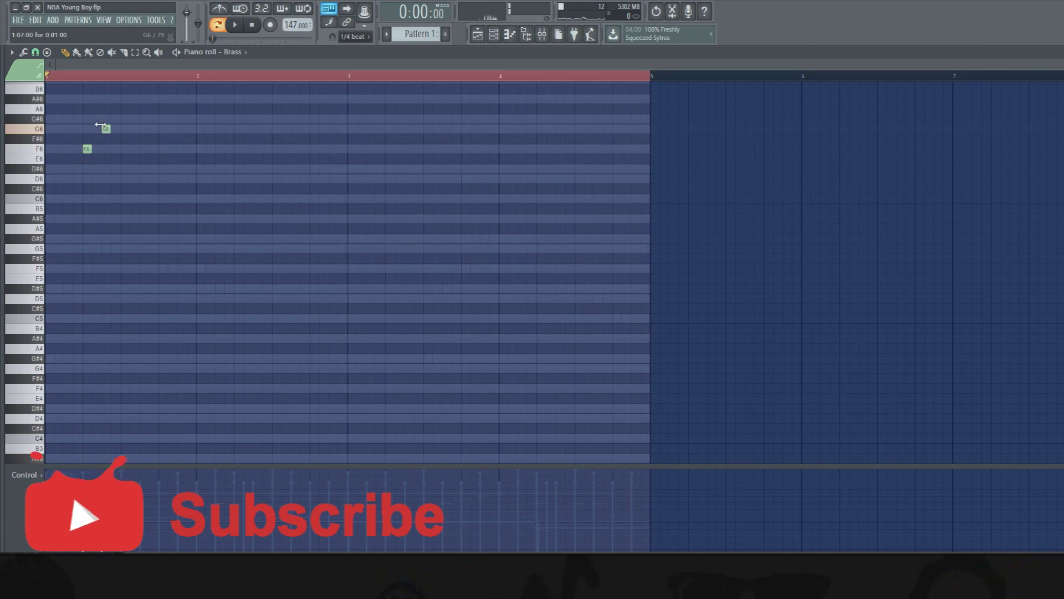
{"action": "left_click", "coordinate": [124, 148]}
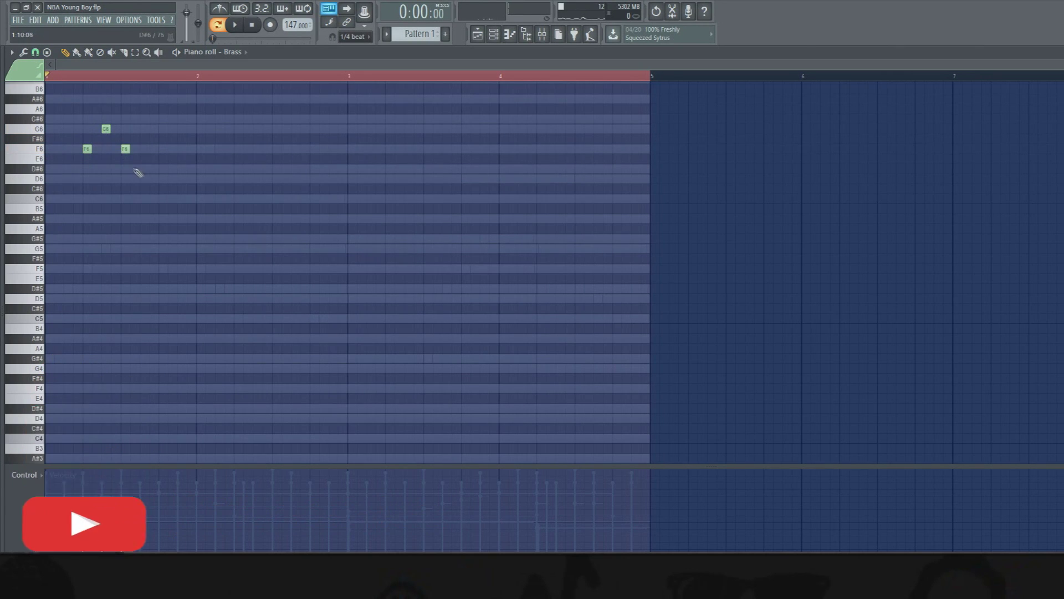
{"action": "left_click", "coordinate": [162, 169]}
{"action": "left_click", "coordinate": [87, 148]}
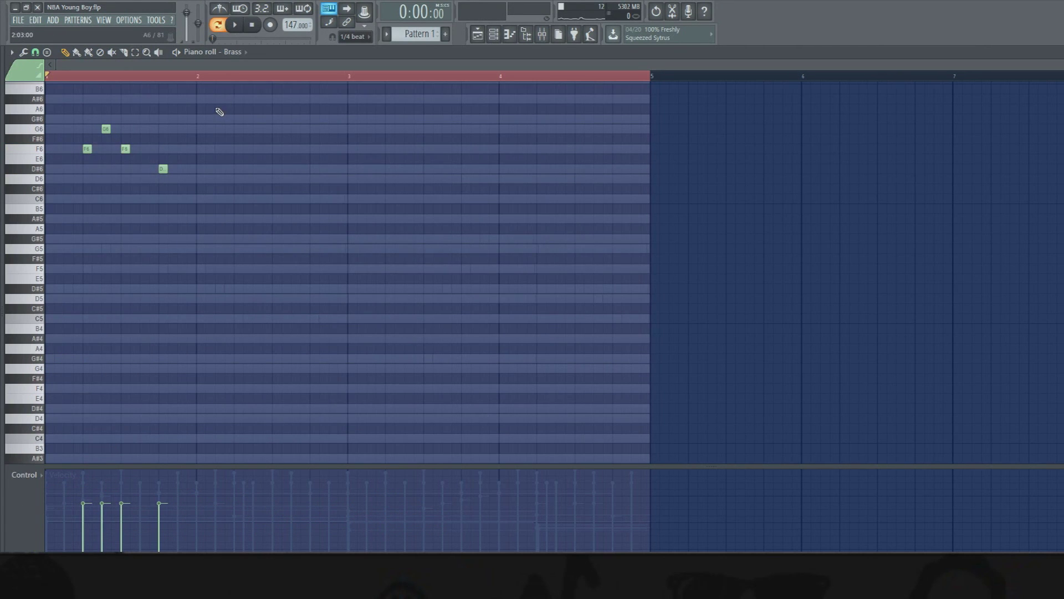
- Audition the Brass phrase, raise the velocity of its four bar 1 notes, and play it again
{"action": "left_click", "coordinate": [235, 24]}
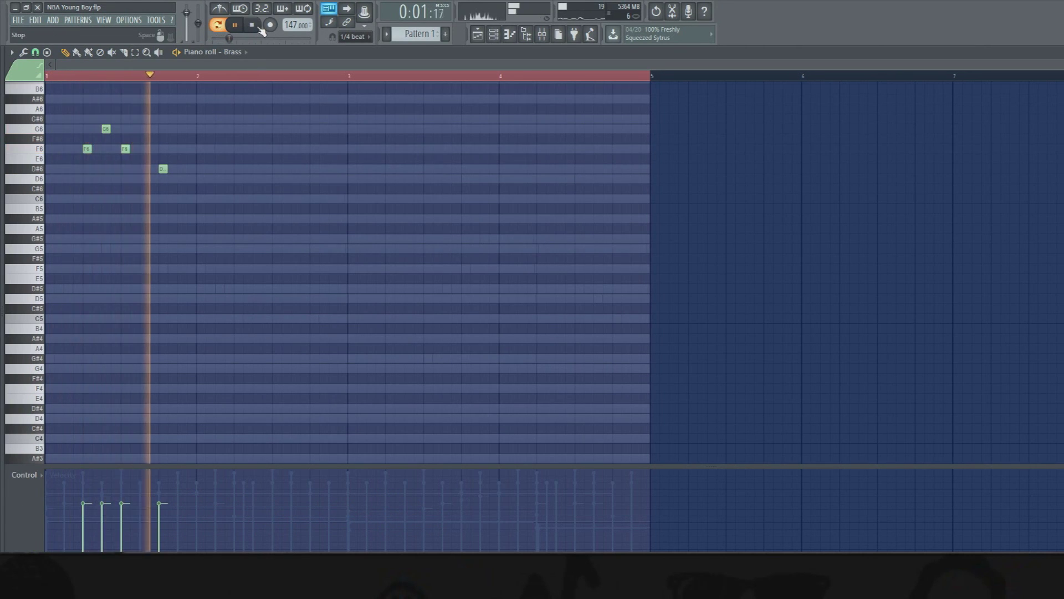
{"action": "left_click", "coordinate": [253, 24]}
{"action": "scroll", "coordinate": [138, 81], "scroll_direction": "up", "scroll_amount": 2}
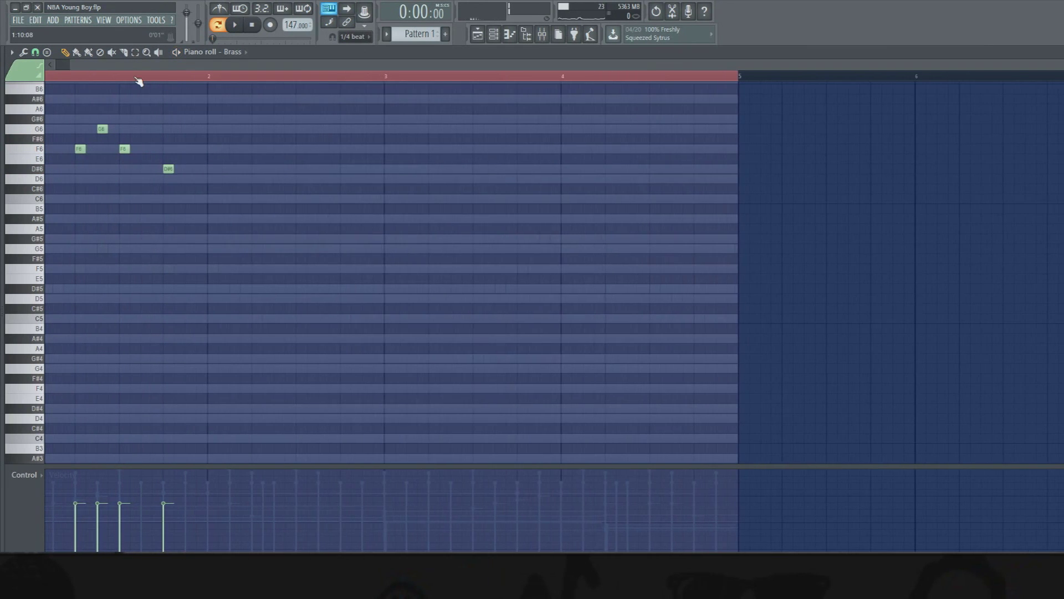
{"action": "left_click", "coordinate": [235, 24]}
{"action": "left_click", "coordinate": [251, 27]}
{"action": "scroll", "coordinate": [86, 83], "scroll_direction": "left", "scroll_amount": 1}
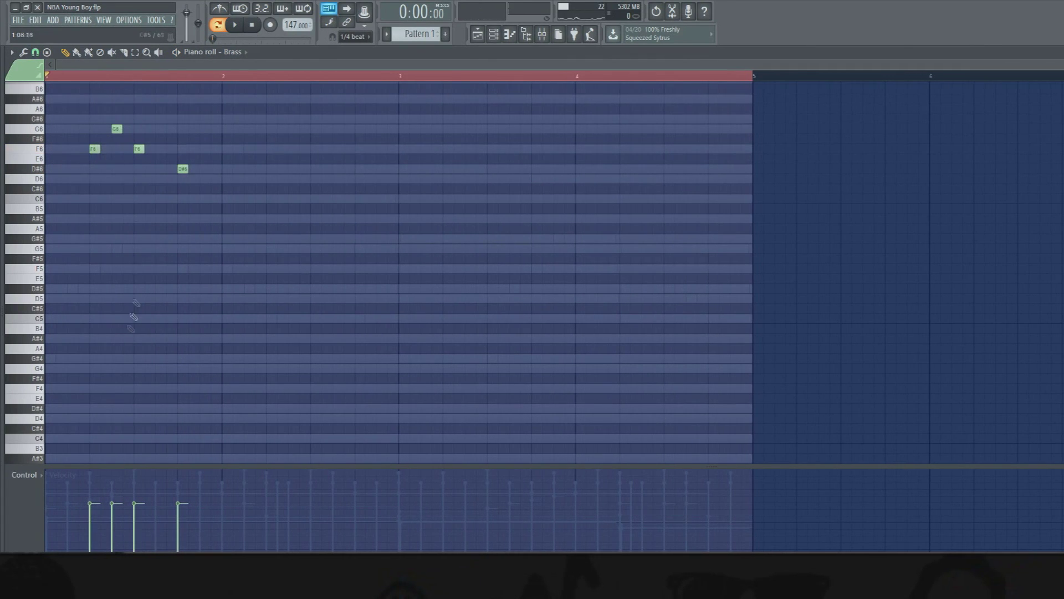
{"action": "left_click_drag", "start_coordinate": [89, 485], "coordinate": [204, 482]}
{"action": "key", "text": "space"}
{"action": "left_click", "coordinate": [252, 26]}
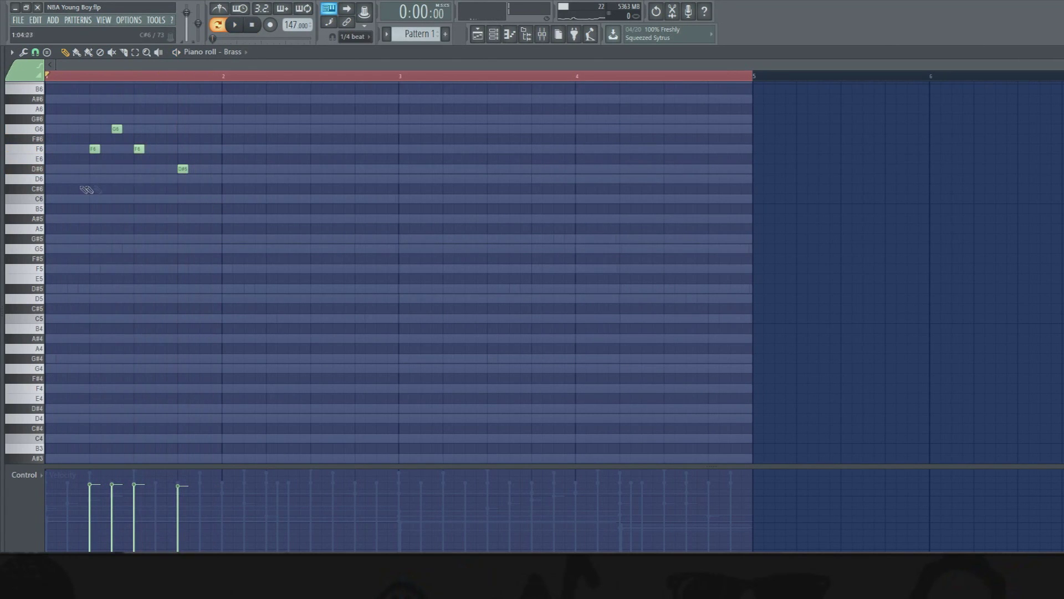
- Place one-step Brass notes D6, D#6, D6 and C6 on steps 5, 7, 9 and 13 of bar 2, and play them
{"action": "left_click", "coordinate": [271, 179]}
{"action": "left_click", "coordinate": [294, 168]}
{"action": "left_click", "coordinate": [315, 179]}
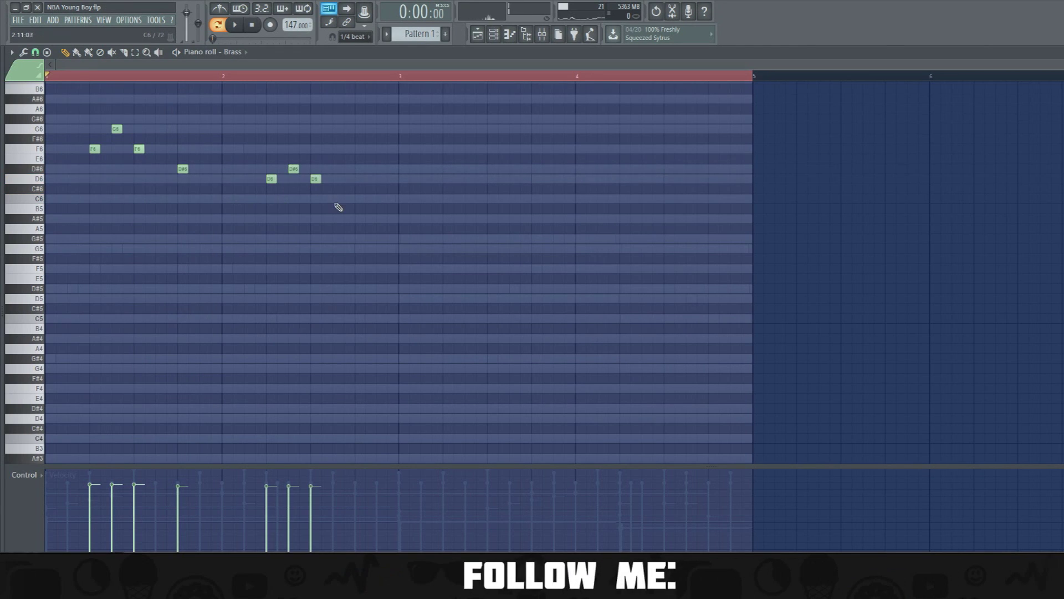
{"action": "left_click", "coordinate": [360, 228]}
{"action": "left_click", "coordinate": [360, 218]}
{"action": "left_click_drag", "start_coordinate": [360, 218], "coordinate": [360, 198]}
{"action": "right_click", "coordinate": [358, 229]}
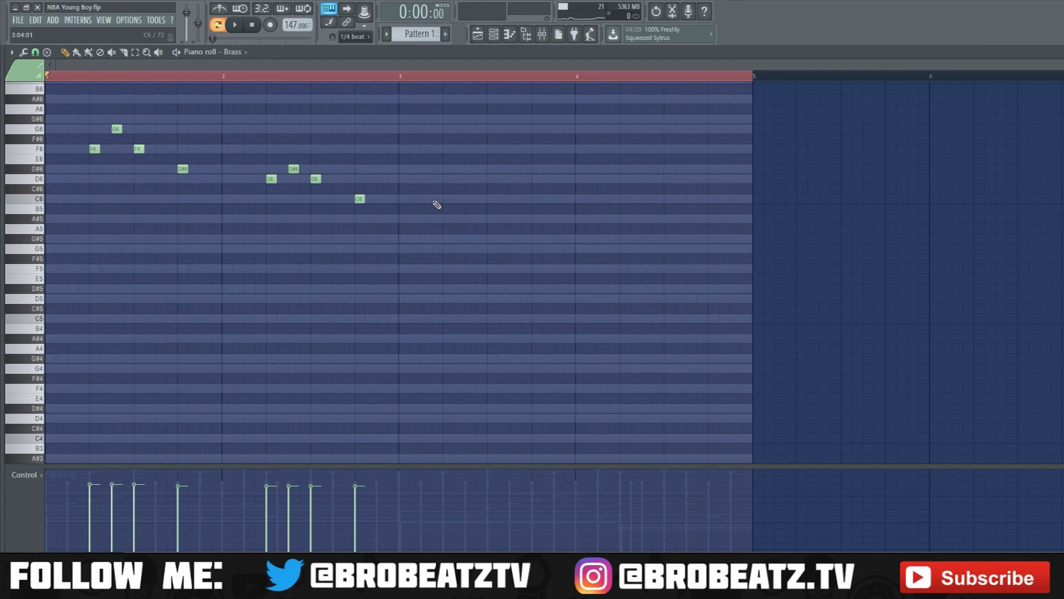
{"action": "key", "text": "space"}
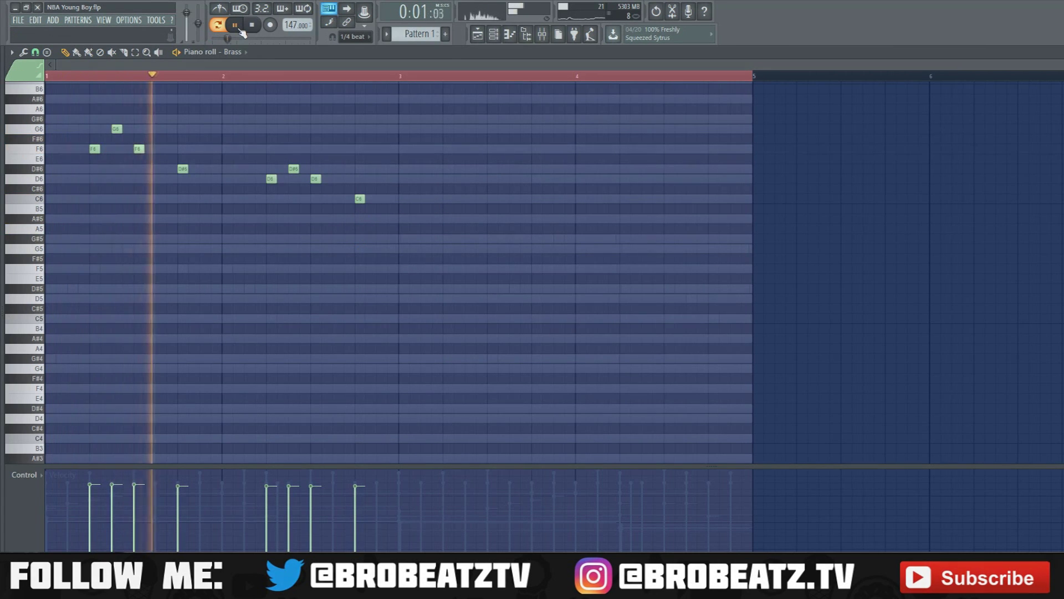
{"action": "key", "text": "space"}
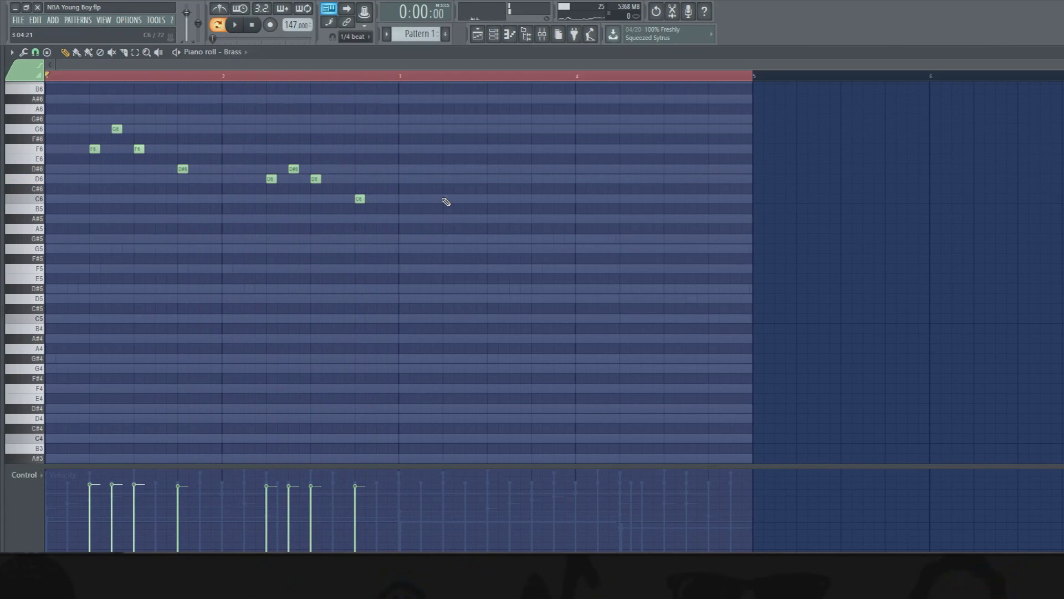
- Add one-step D6 and D#6 on steps 5 and 7 of bar 3, duplicate bar 2's four notes starting on step 13, and play the melody
{"action": "left_click", "coordinate": [446, 178]}
{"action": "left_click", "coordinate": [468, 169]}
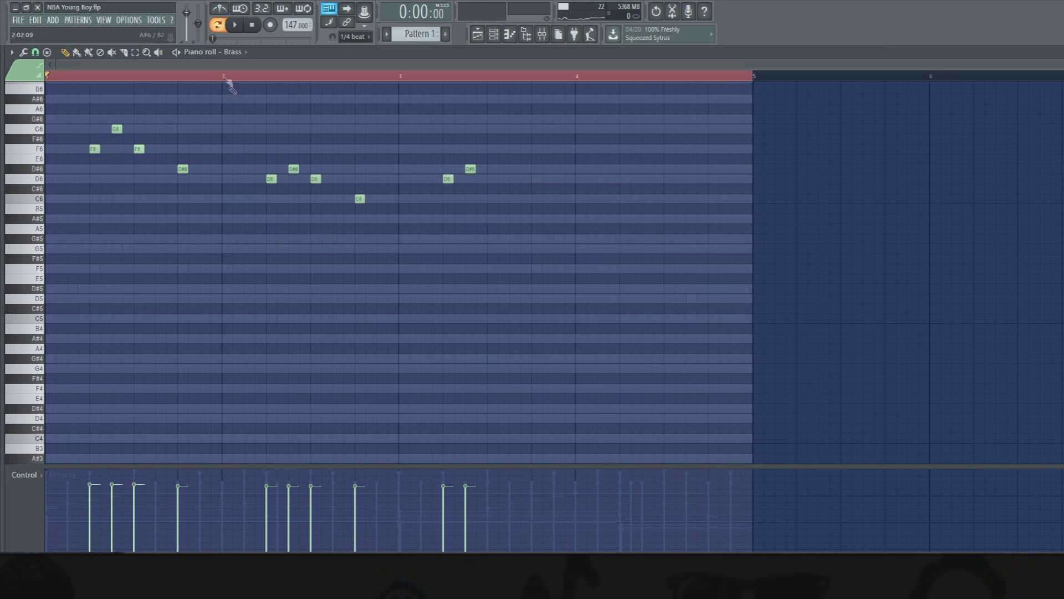
{"action": "left_click", "coordinate": [134, 52]}
{"action": "left_click_drag", "start_coordinate": [262, 164], "coordinate": [375, 214]}
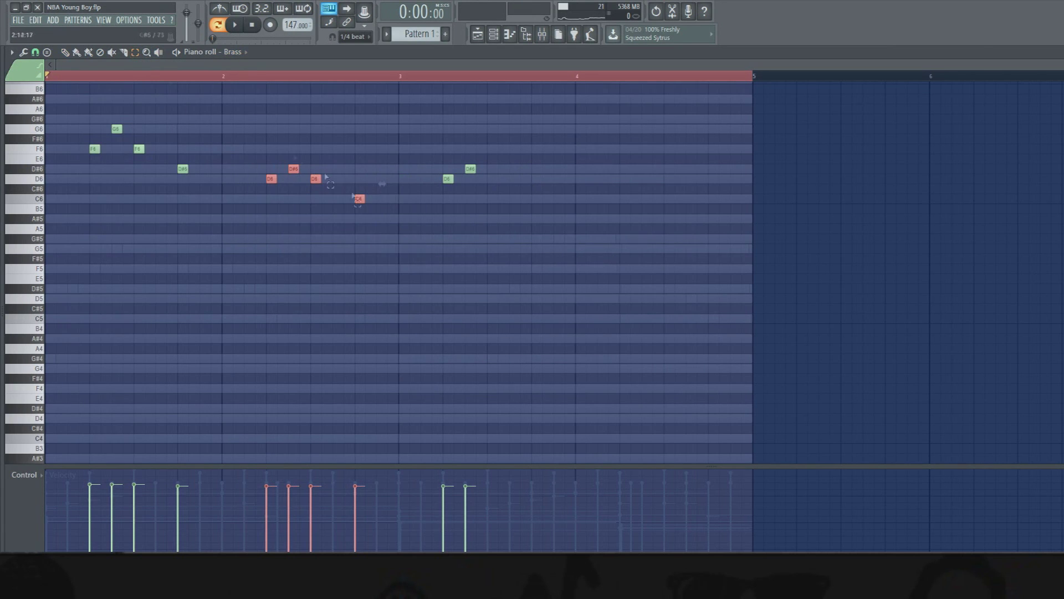
{"action": "left_click", "coordinate": [65, 52]}
{"action": "left_click_drag", "start_coordinate": [271, 179], "coordinate": [529, 179]}
{"action": "left_click", "coordinate": [535, 240]}
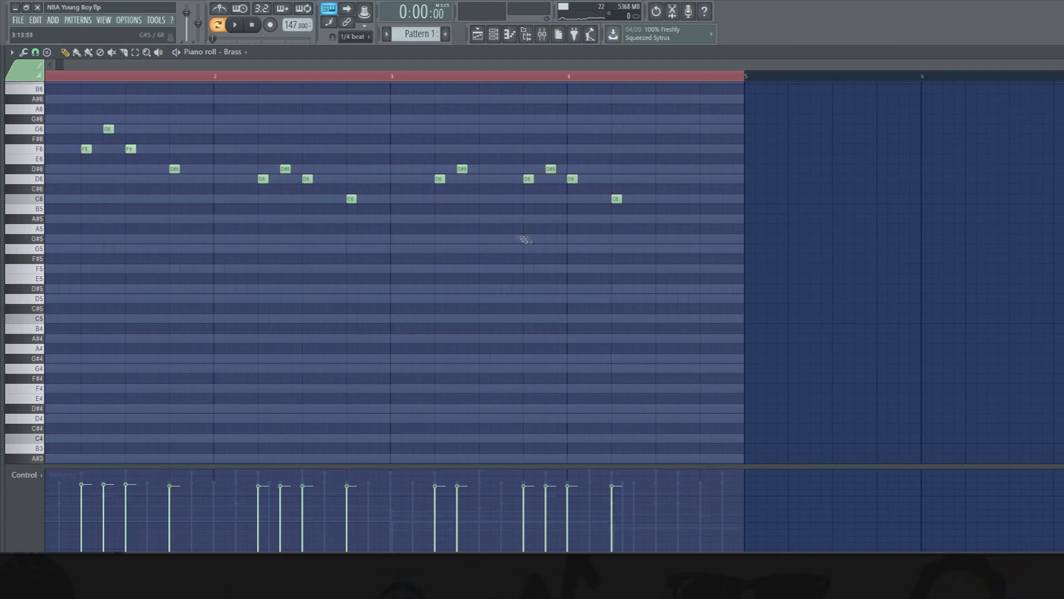
{"action": "key", "text": "space"}
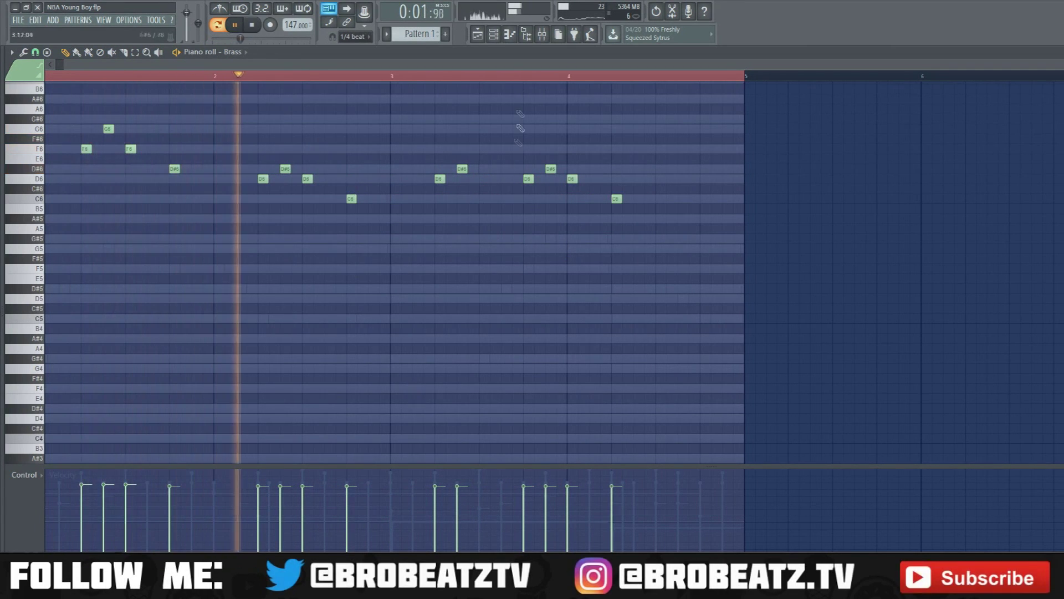
{"action": "left_click", "coordinate": [501, 39]}
{"action": "left_click", "coordinate": [501, 39]}
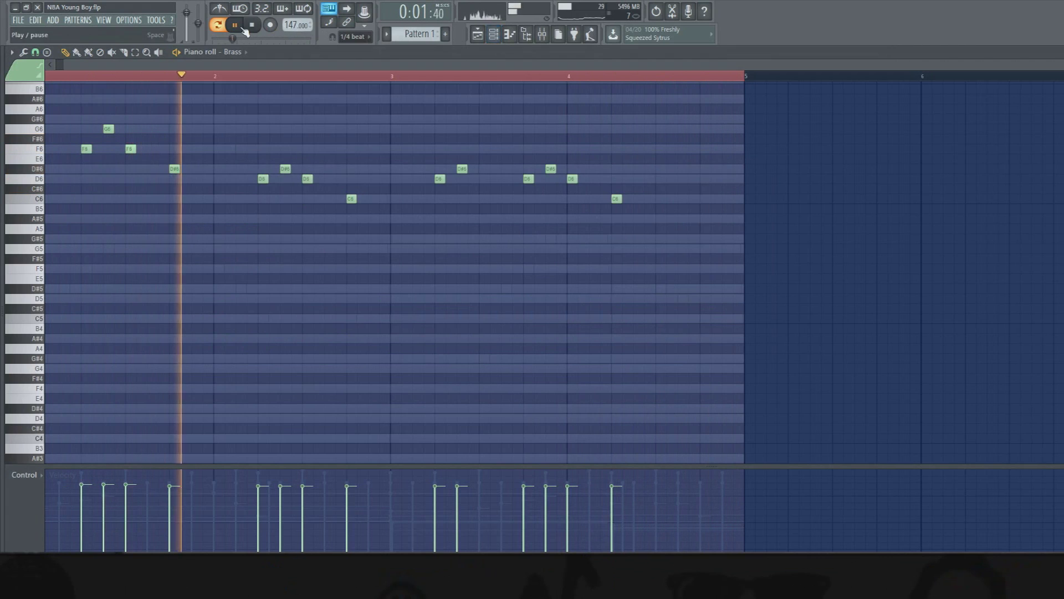
{"action": "left_click", "coordinate": [250, 25]}
- Open the Bass Guitar piano roll and place an eight-step C5 at the start of bar 1 and a two-step C5 on step 9
{"action": "left_click", "coordinate": [494, 33]}
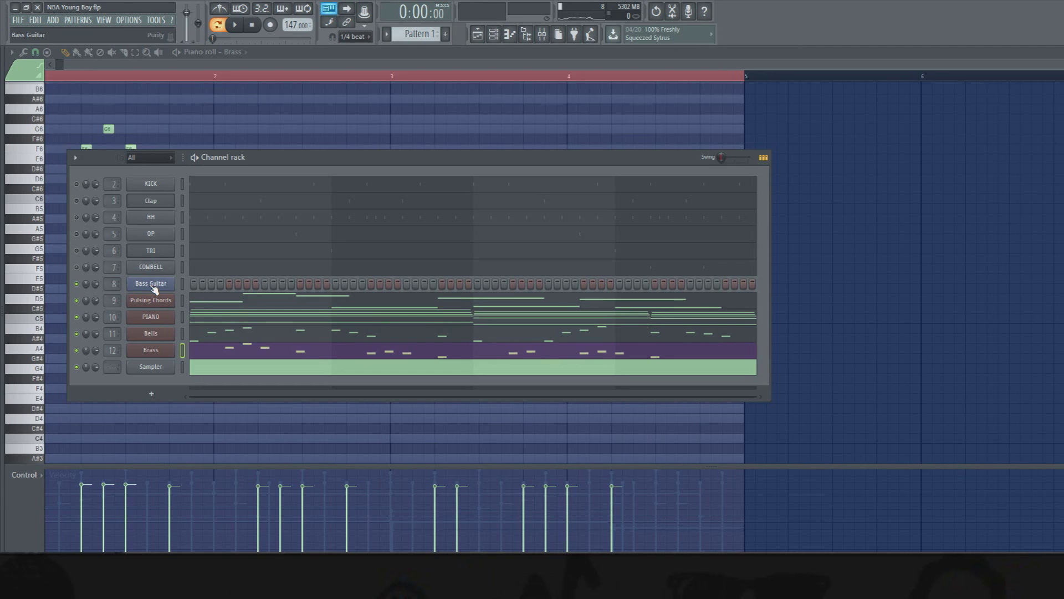
{"action": "right_click", "coordinate": [151, 285]}
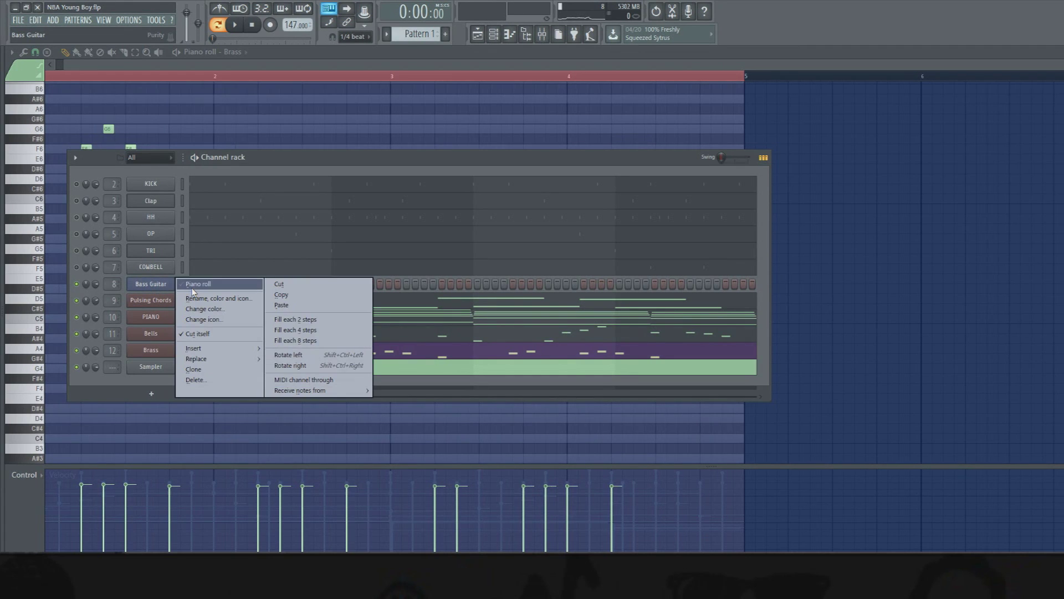
{"action": "left_click", "coordinate": [199, 284]}
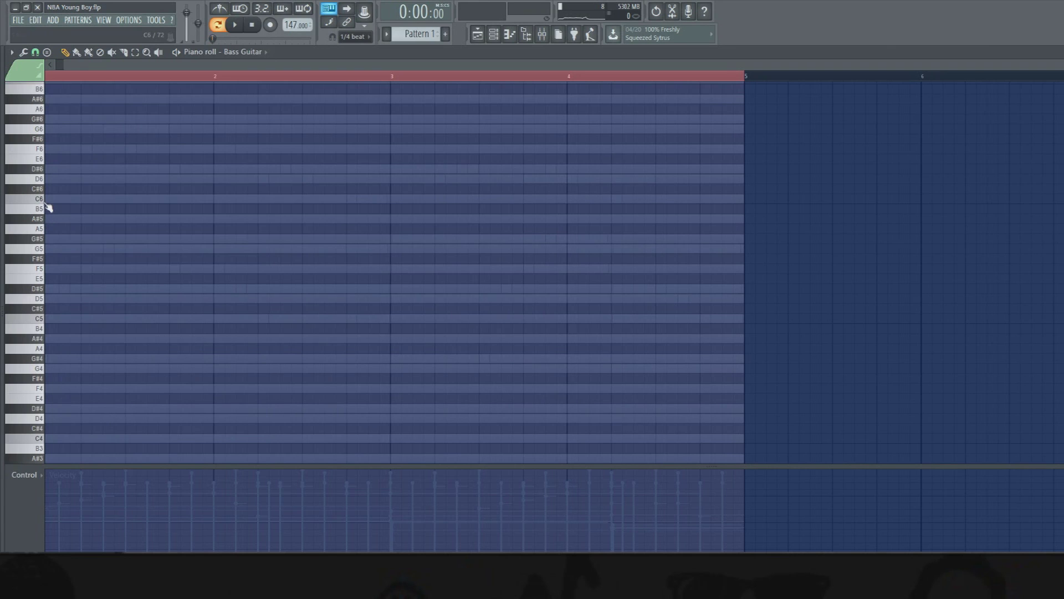
{"action": "left_click", "coordinate": [48, 318]}
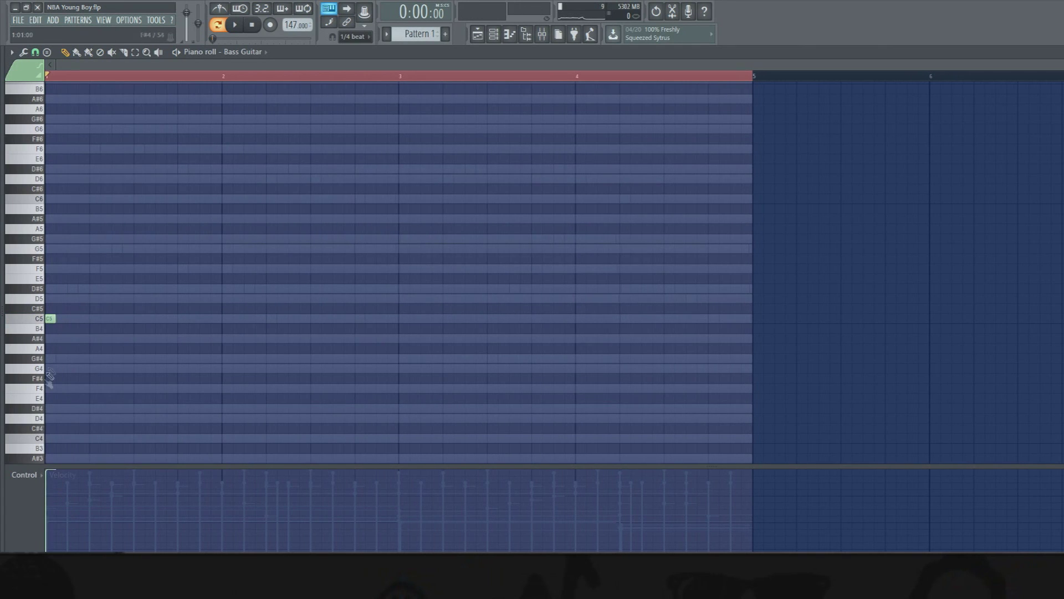
{"action": "left_click_drag", "start_coordinate": [60, 319], "coordinate": [137, 330]}
{"action": "left_click", "coordinate": [138, 319]}
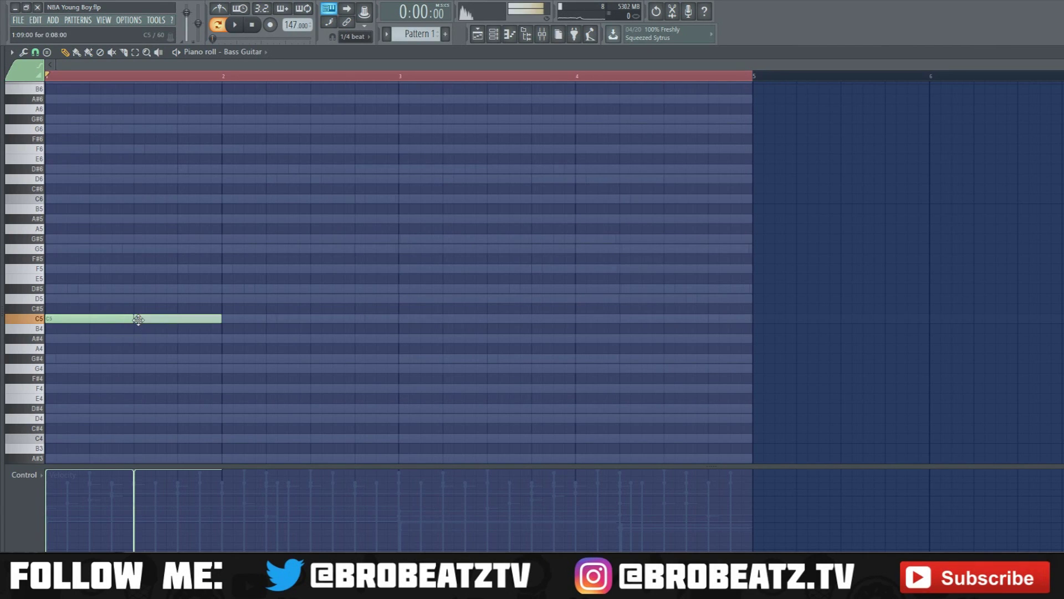
{"action": "left_click_drag", "start_coordinate": [220, 319], "coordinate": [156, 319]}
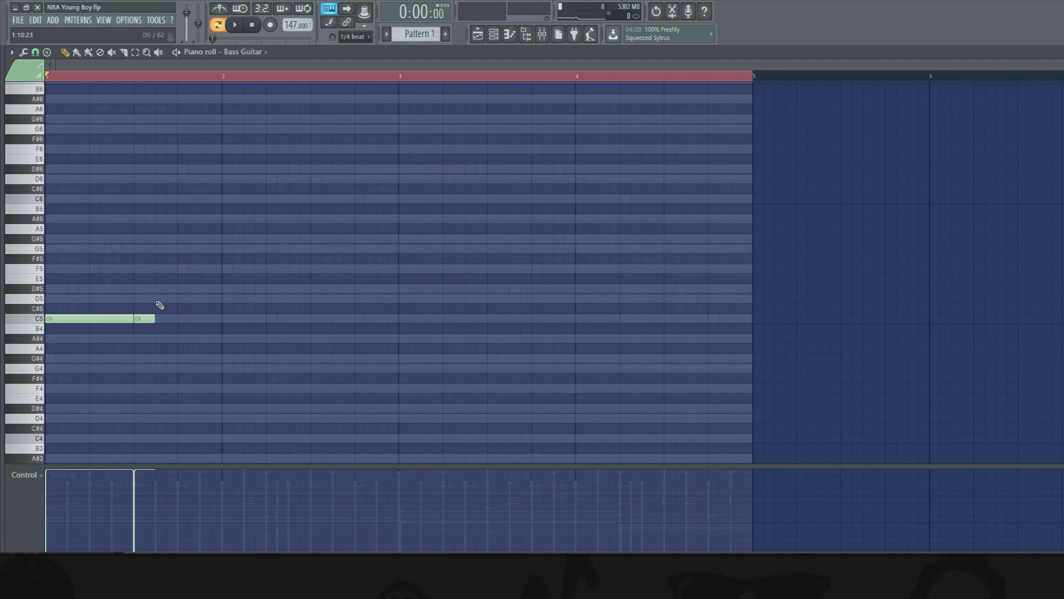
- Add a two-step D5 on step 11, an eight-step D#5 on step 13, and a twelve-step D5 on step 5 of bar 2, and play them
{"action": "left_click", "coordinate": [158, 300]}
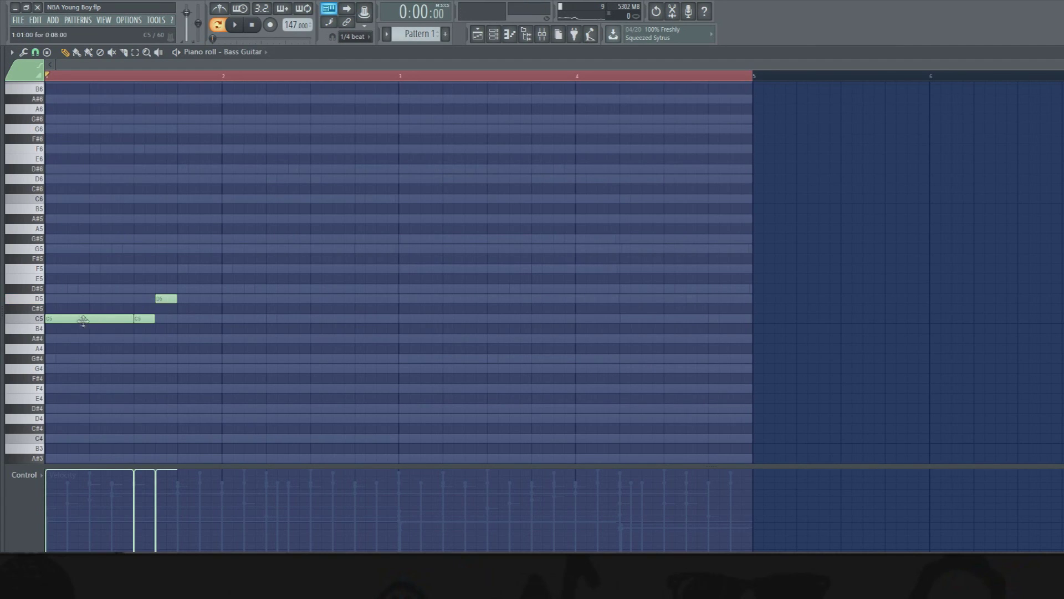
{"action": "left_click", "coordinate": [184, 289]}
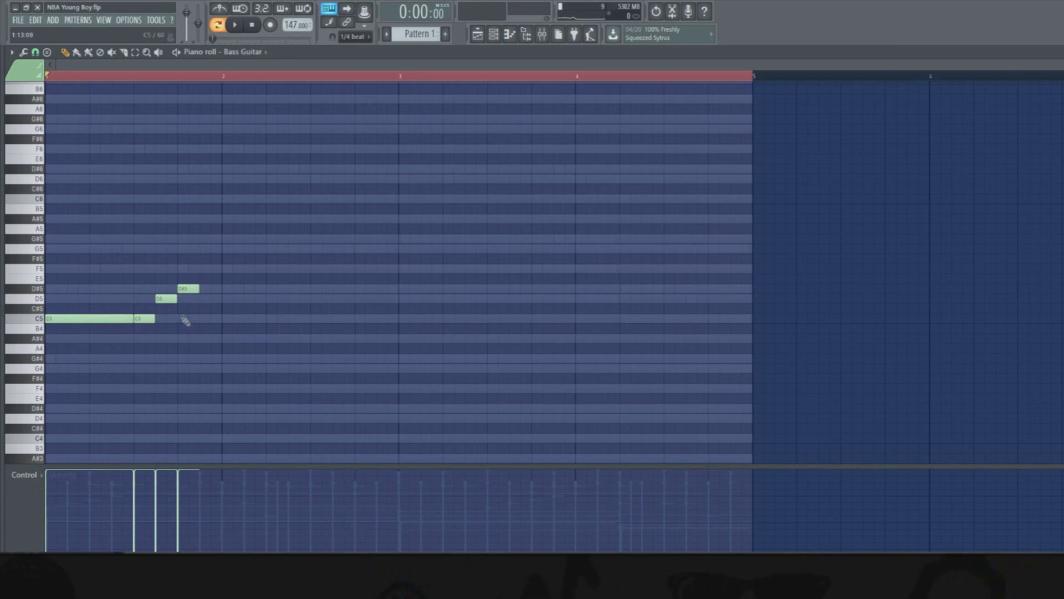
{"action": "left_click_drag", "start_coordinate": [213, 292], "coordinate": [266, 292]}
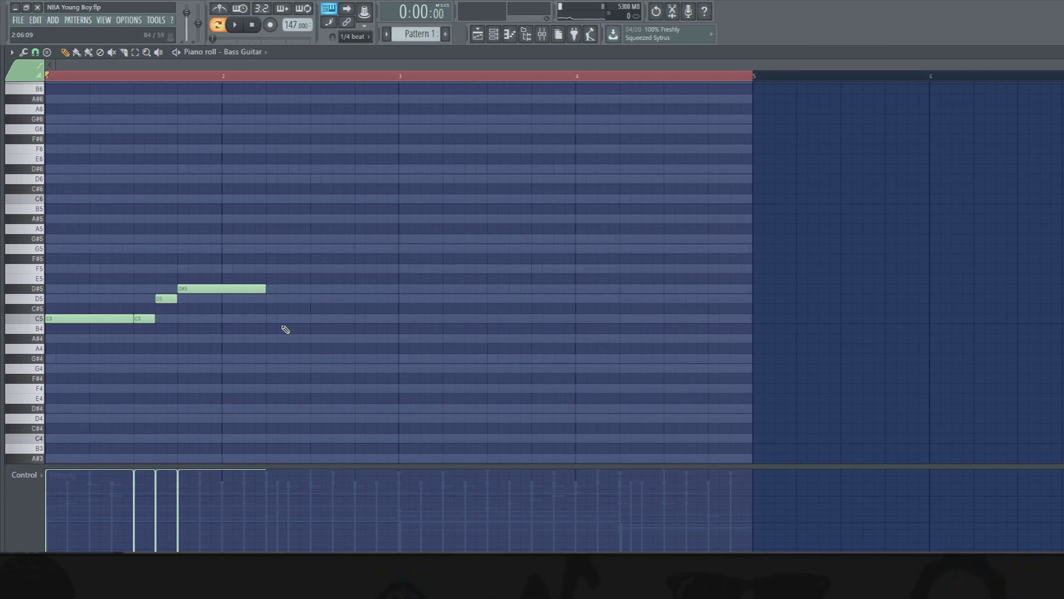
{"action": "left_click", "coordinate": [277, 300]}
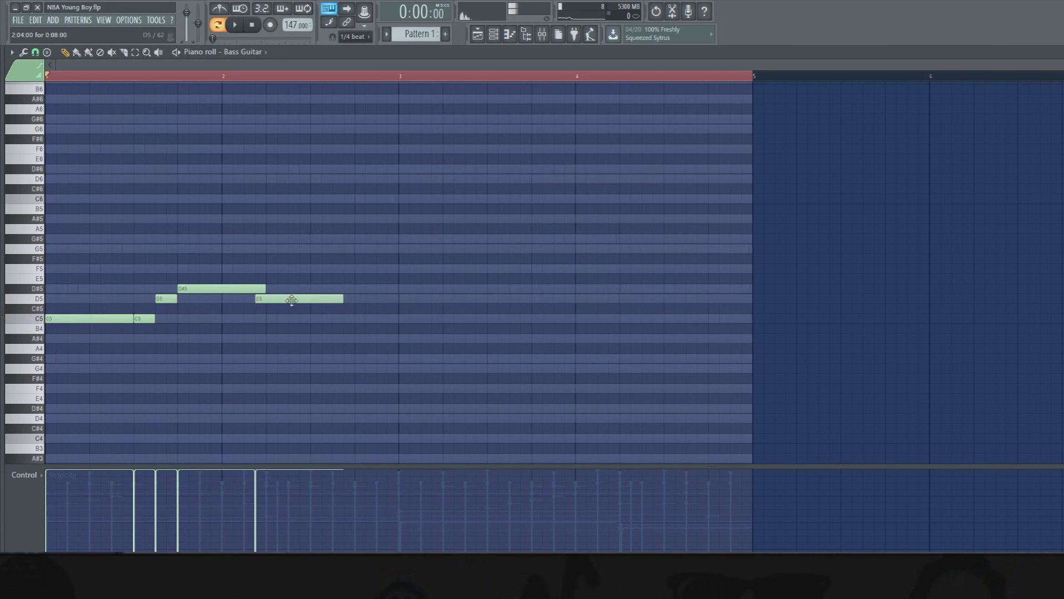
{"action": "left_click_drag", "start_coordinate": [350, 303], "coordinate": [398, 303]}
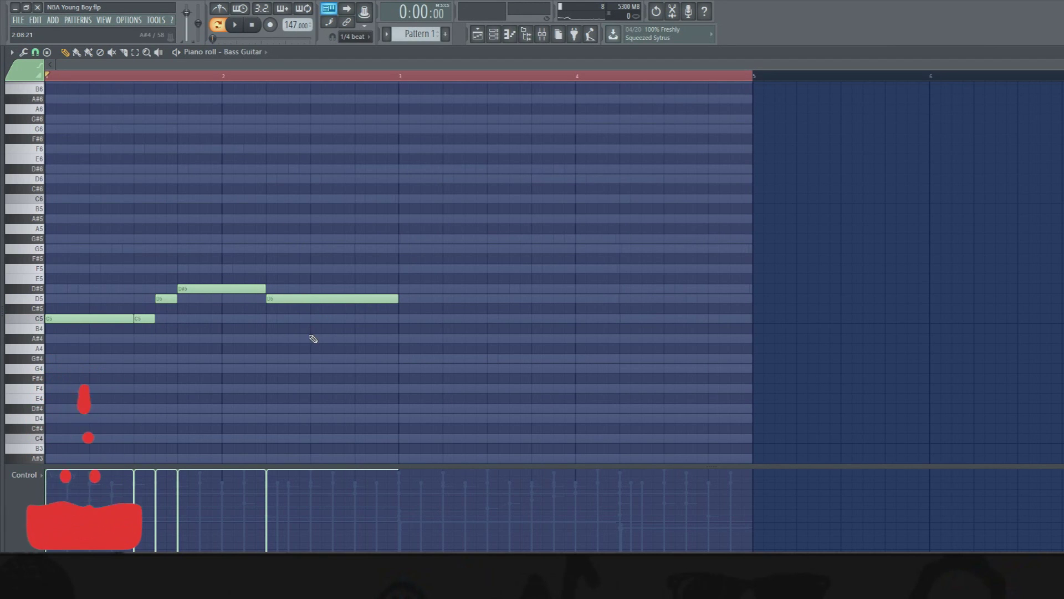
{"action": "left_click", "coordinate": [235, 25]}
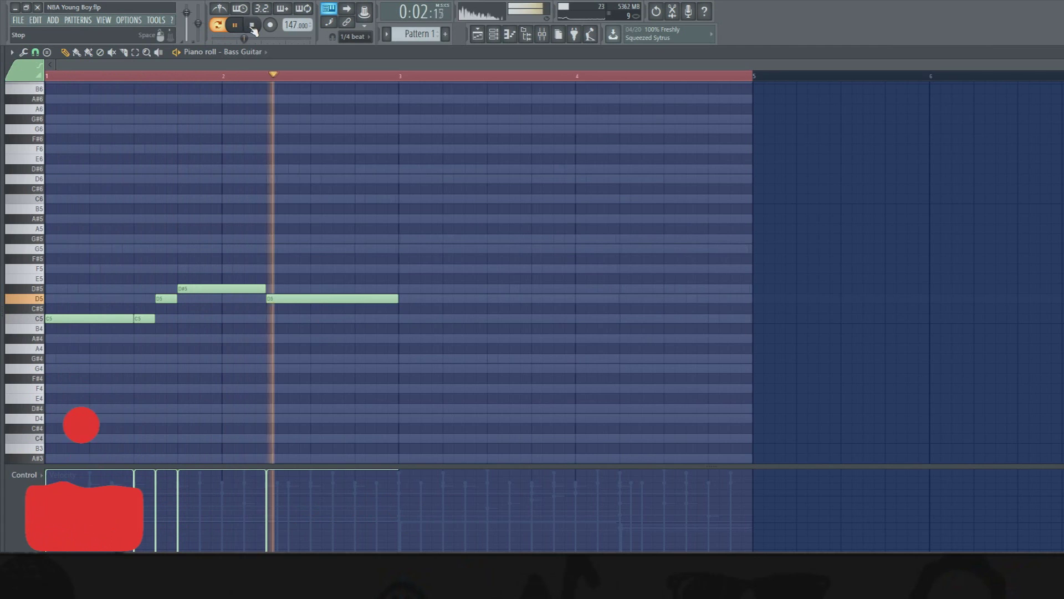
{"action": "key", "text": "space"}
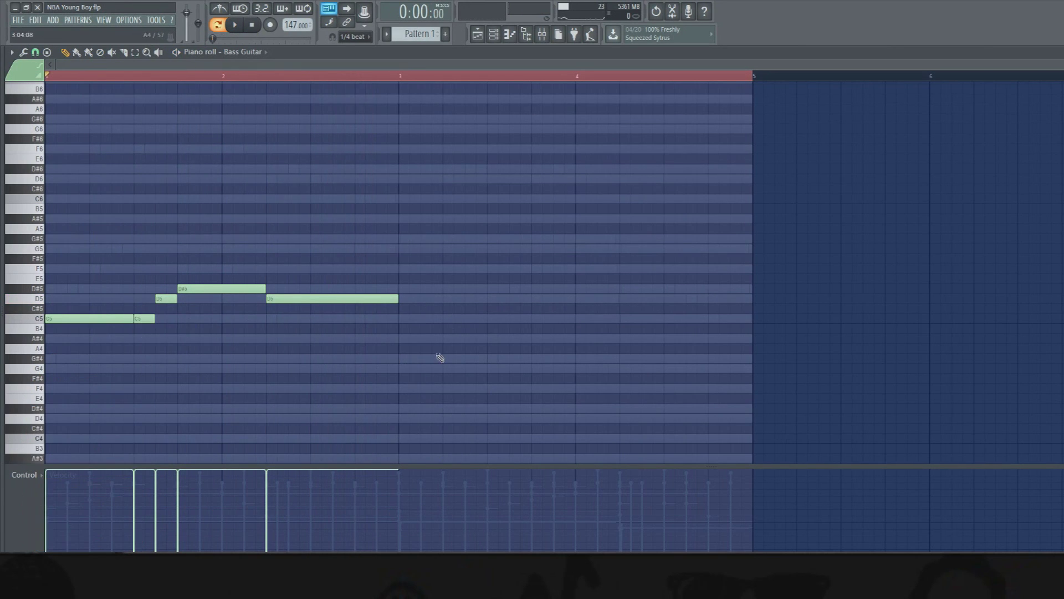
- Place a twelve-step G#4 bass note at the start of bar 3 and an eight-step A#4 on step 13
{"action": "left_click", "coordinate": [401, 362]}
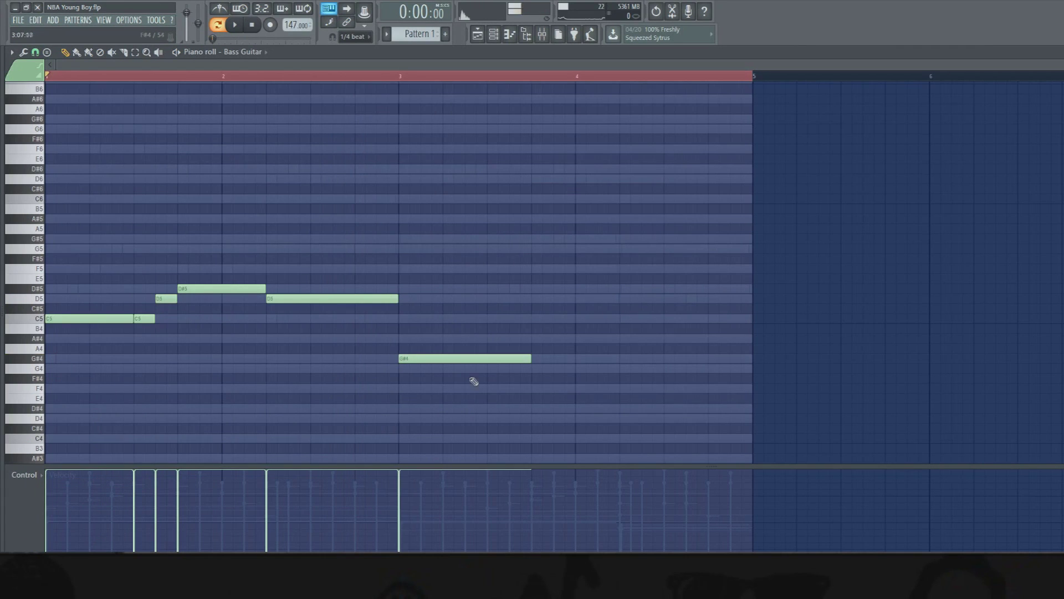
{"action": "left_click", "coordinate": [533, 339]}
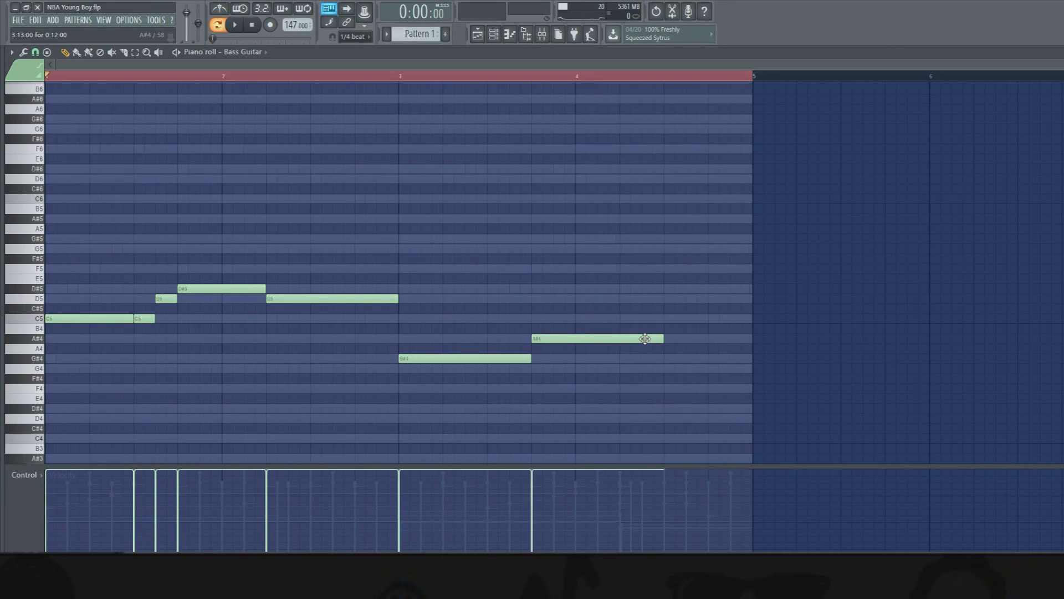
{"action": "left_click_drag", "start_coordinate": [654, 340], "coordinate": [619, 339]}
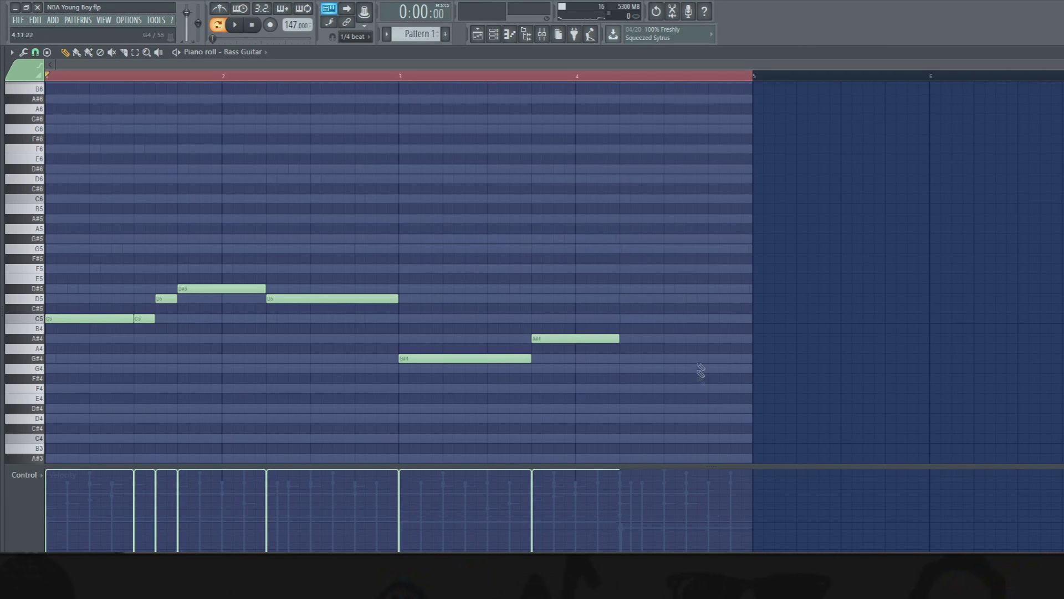
- Complete bar 4 with four-step bass notes F5, D#5 and D5 on steps 5, 9 and 13, and play the bass line
{"action": "left_click", "coordinate": [621, 269]}
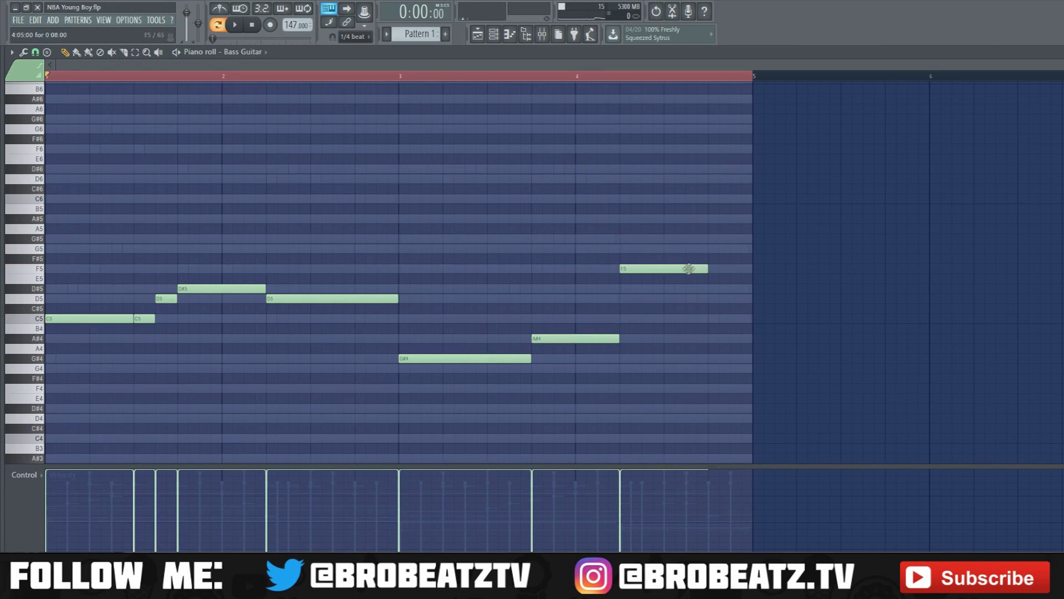
{"action": "left_click_drag", "start_coordinate": [708, 267], "coordinate": [663, 268]}
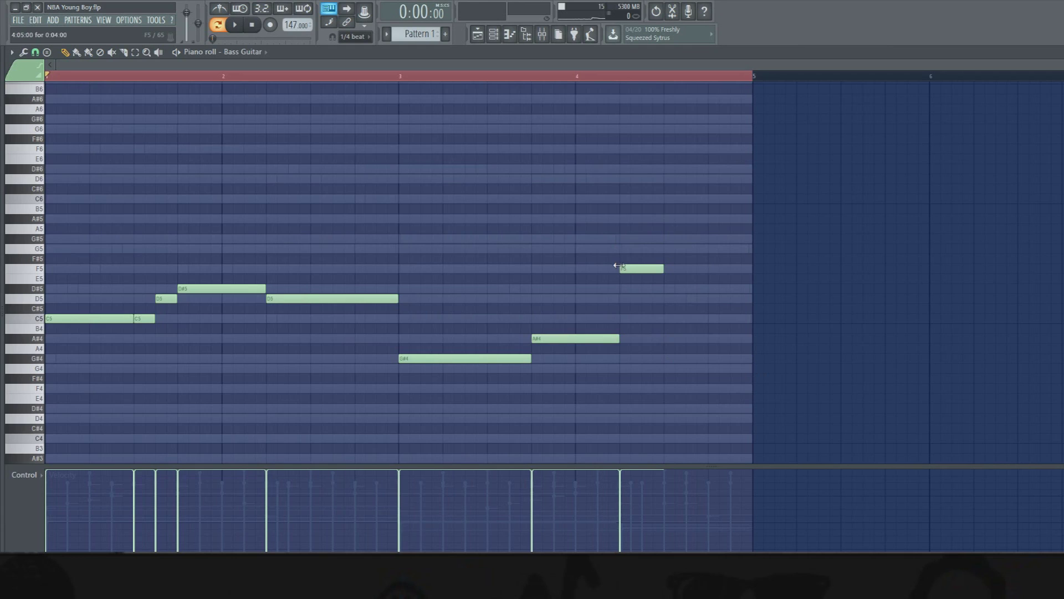
{"action": "left_click", "coordinate": [667, 289]}
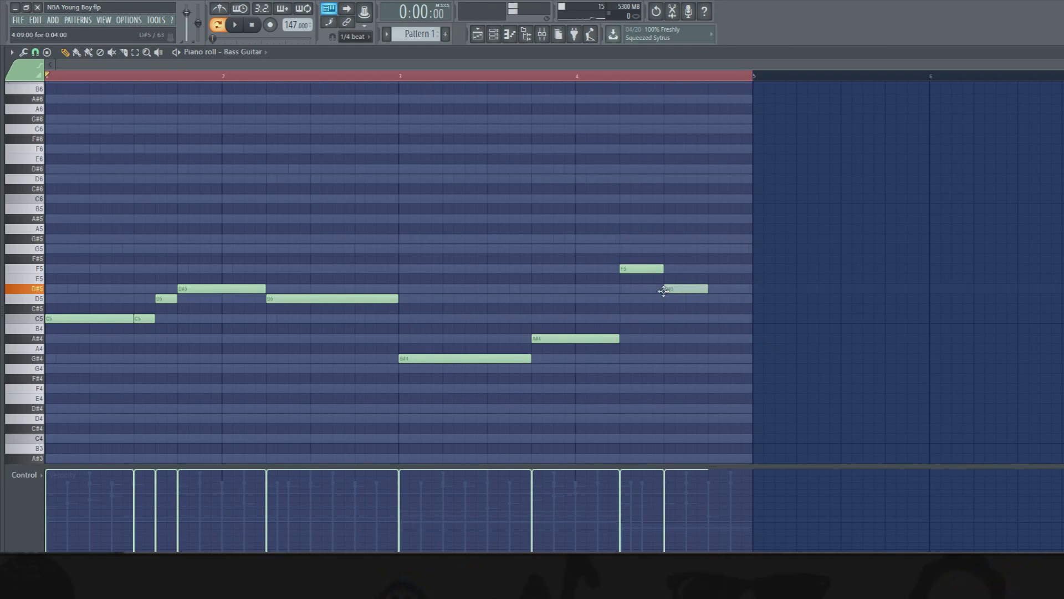
{"action": "left_click", "coordinate": [710, 298]}
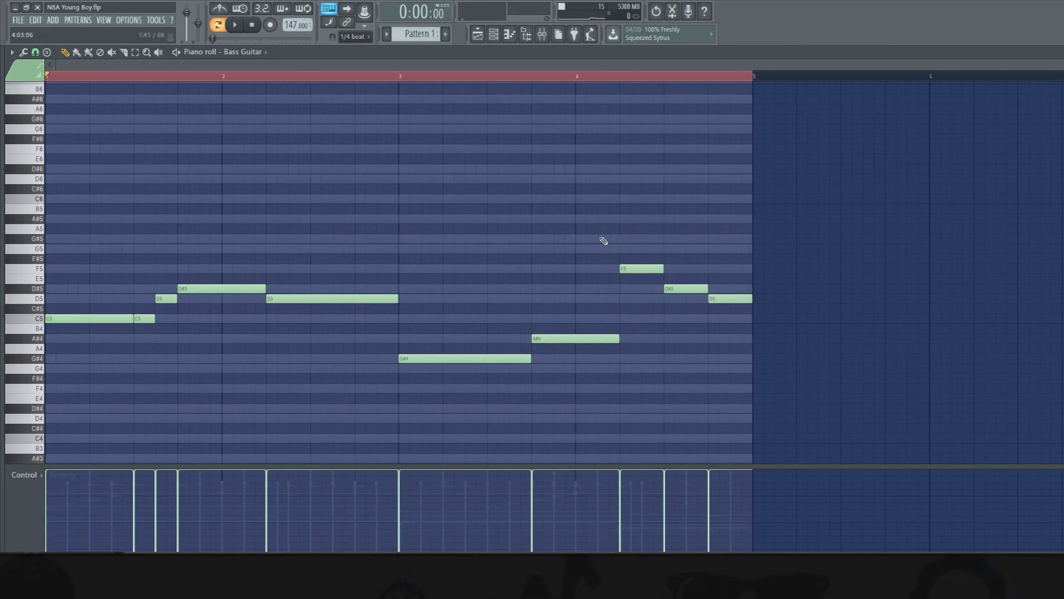
{"action": "left_click", "coordinate": [576, 76]}
{"action": "left_click", "coordinate": [234, 25]}
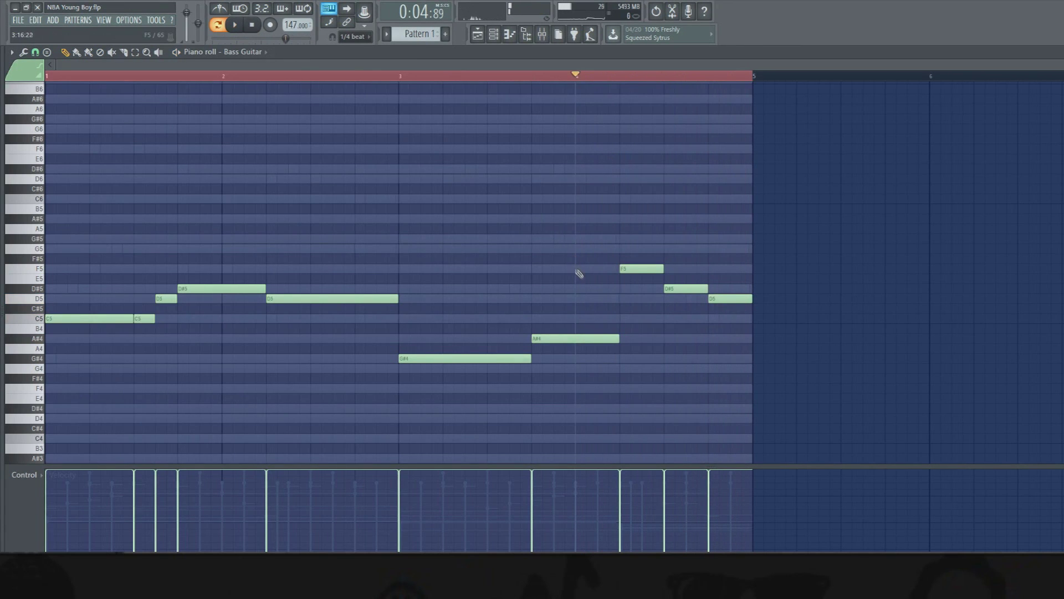
{"action": "key", "text": "space"}
{"action": "left_click", "coordinate": [239, 30]}
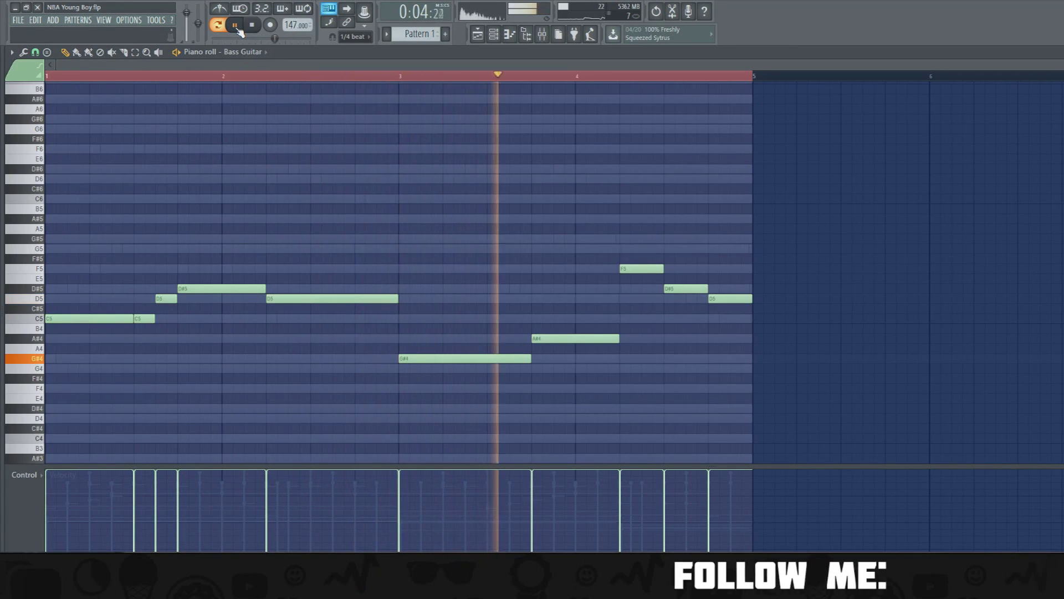
- Stop playback and unmute all channels in the channel rack so the bass guitar is no longer soloed
{"action": "left_click", "coordinate": [256, 27]}
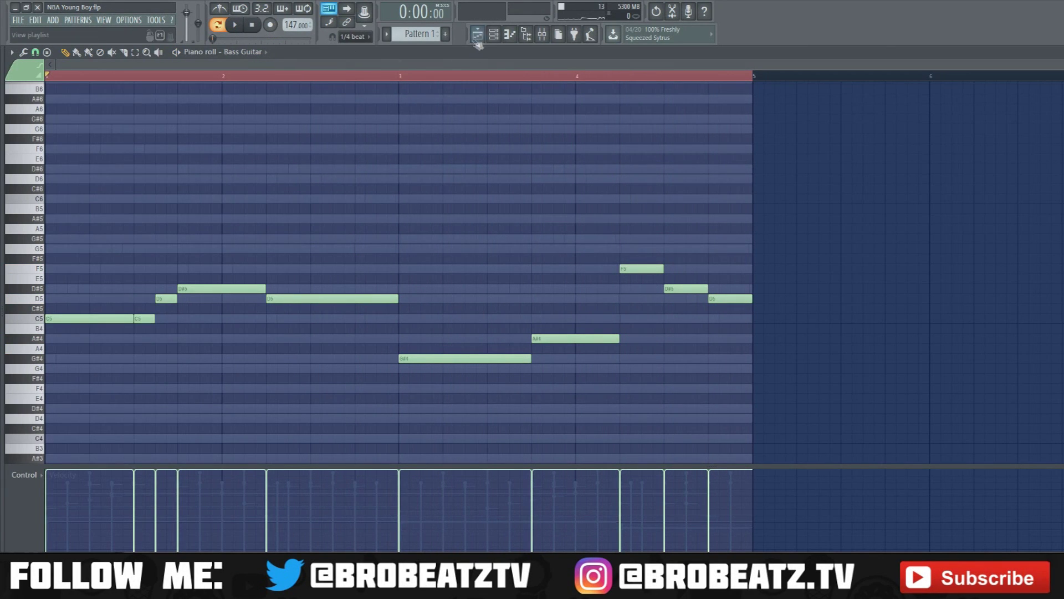
{"action": "left_click", "coordinate": [492, 35]}
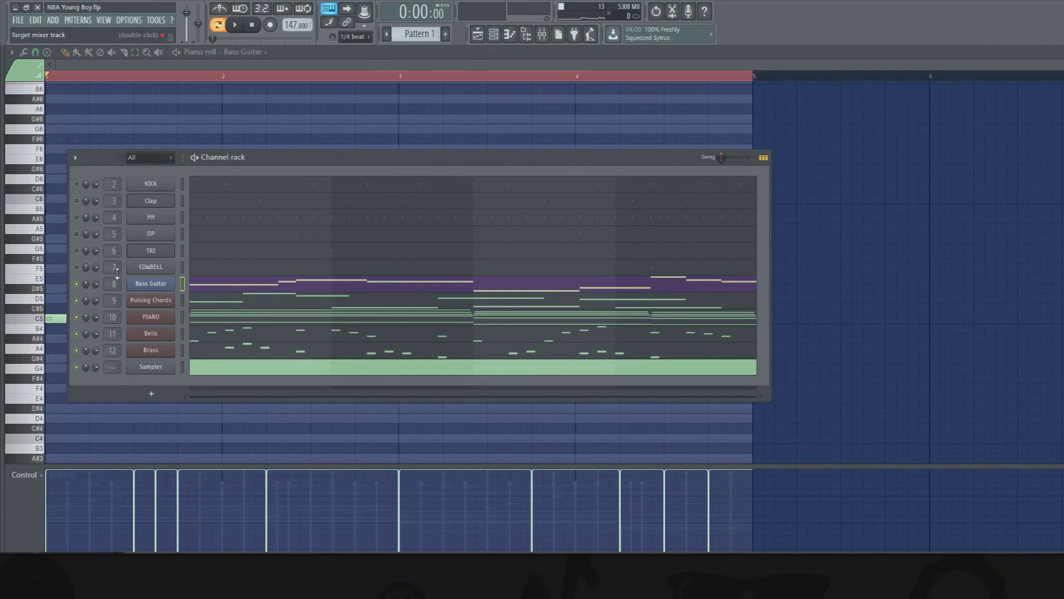
{"action": "right_click", "coordinate": [97, 288]}
{"action": "left_click", "coordinate": [101, 291]}
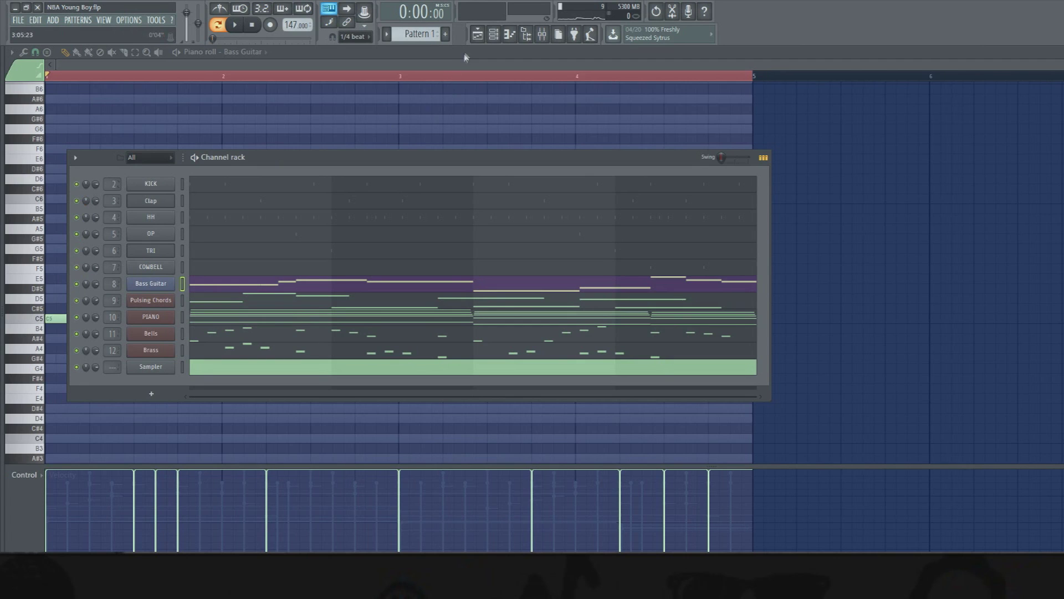
- Split the Pattern 1 clip in the playlist into separate patterns by channel
{"action": "left_click", "coordinate": [476, 34]}
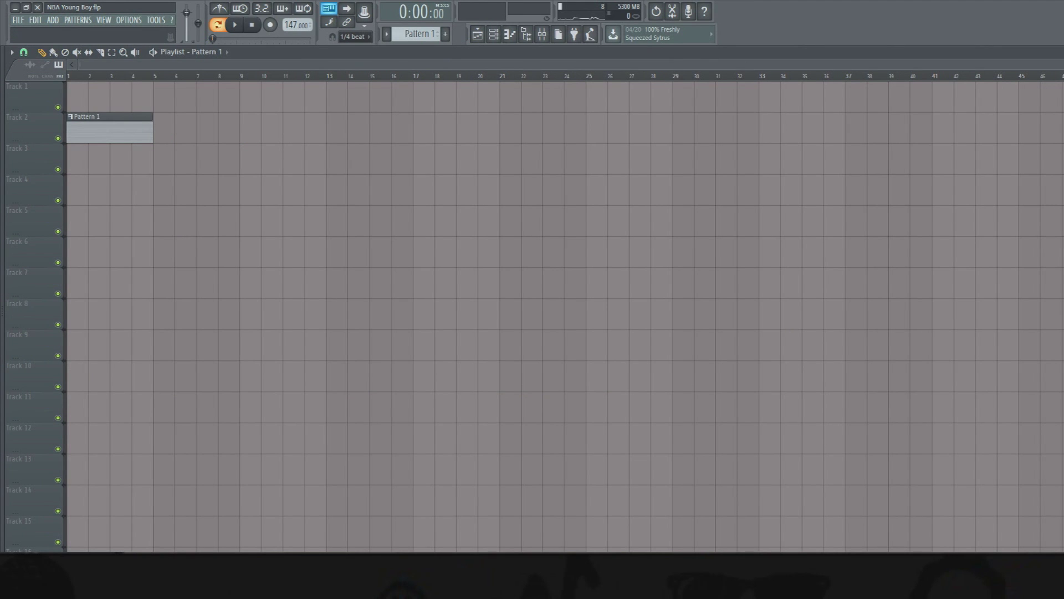
{"action": "scroll", "coordinate": [603, 88], "scroll_direction": "up", "scroll_amount": 5}
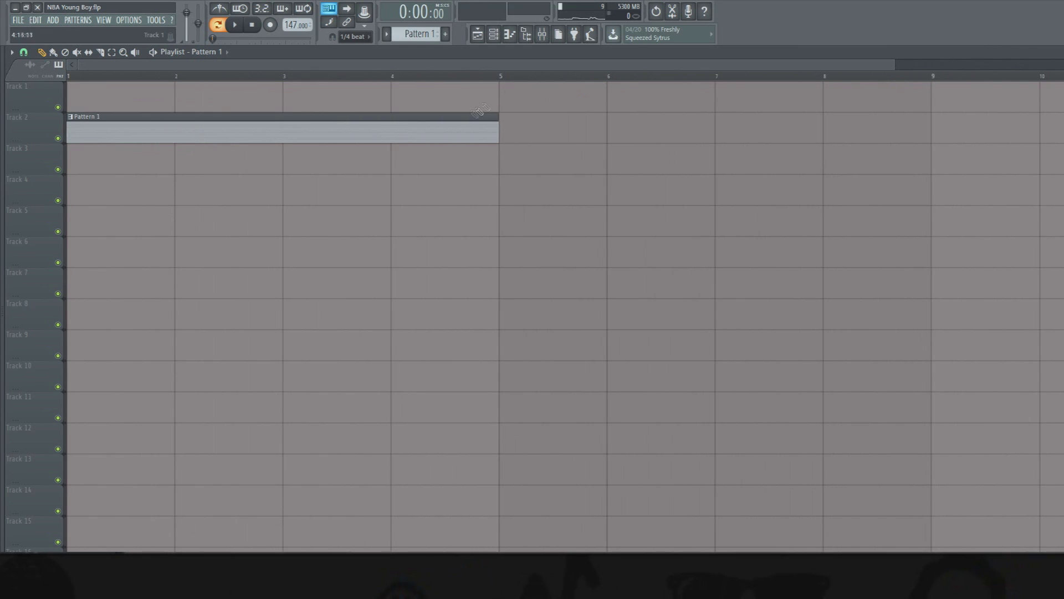
{"action": "left_click", "coordinate": [387, 33]}
{"action": "left_click", "coordinate": [445, 172]}
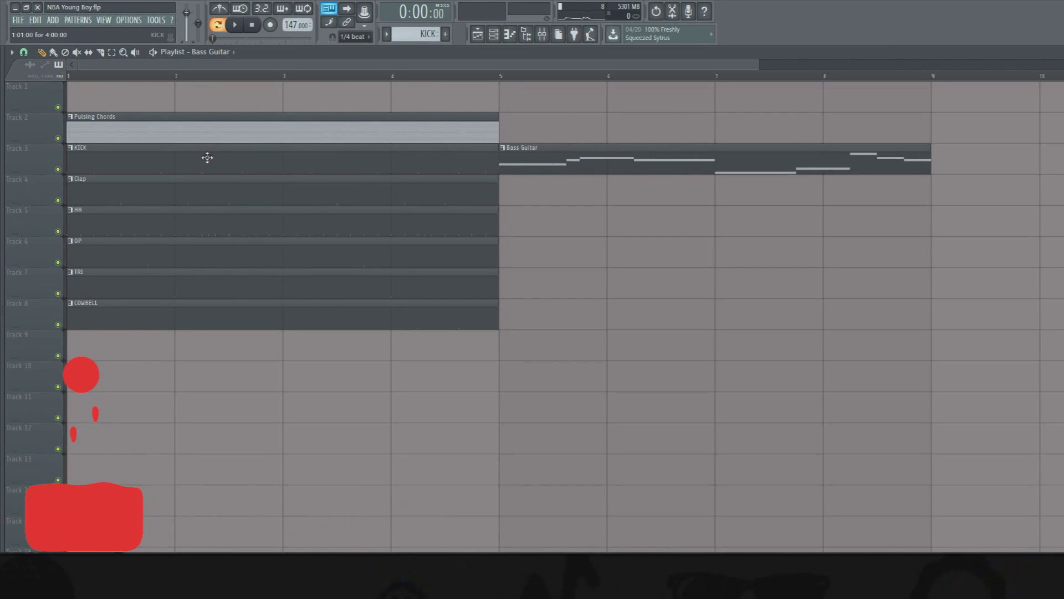
- Move the six drum clips down to tracks 7–12 and spread the stacked Pulsing Chords, PIANO, Bells and Brass clips over tracks 3–6
{"action": "left_click_drag", "start_coordinate": [186, 144], "coordinate": [251, 387]}
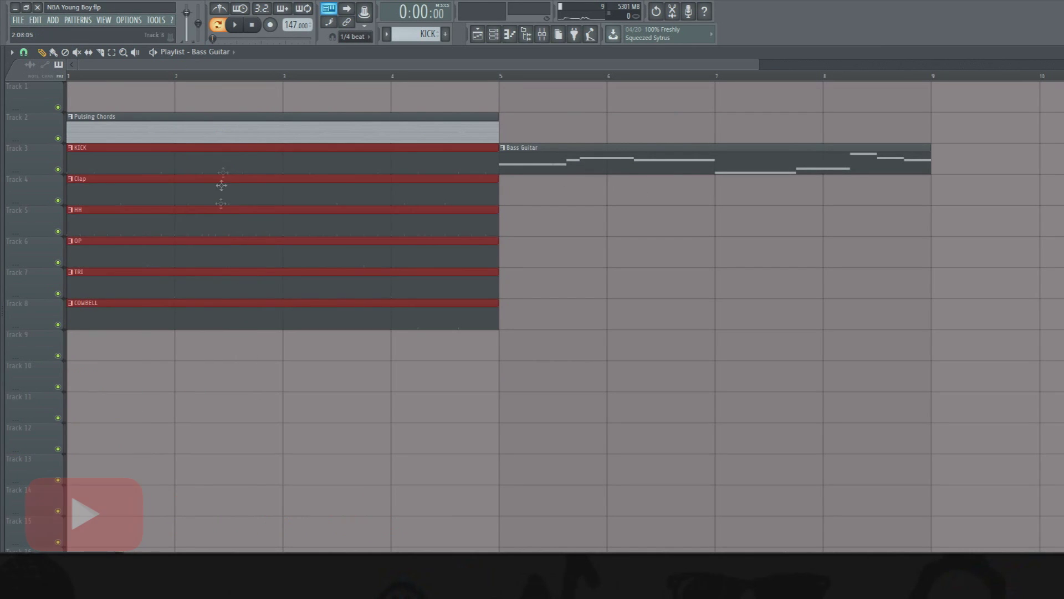
{"action": "key", "text": "ctrl+z"}
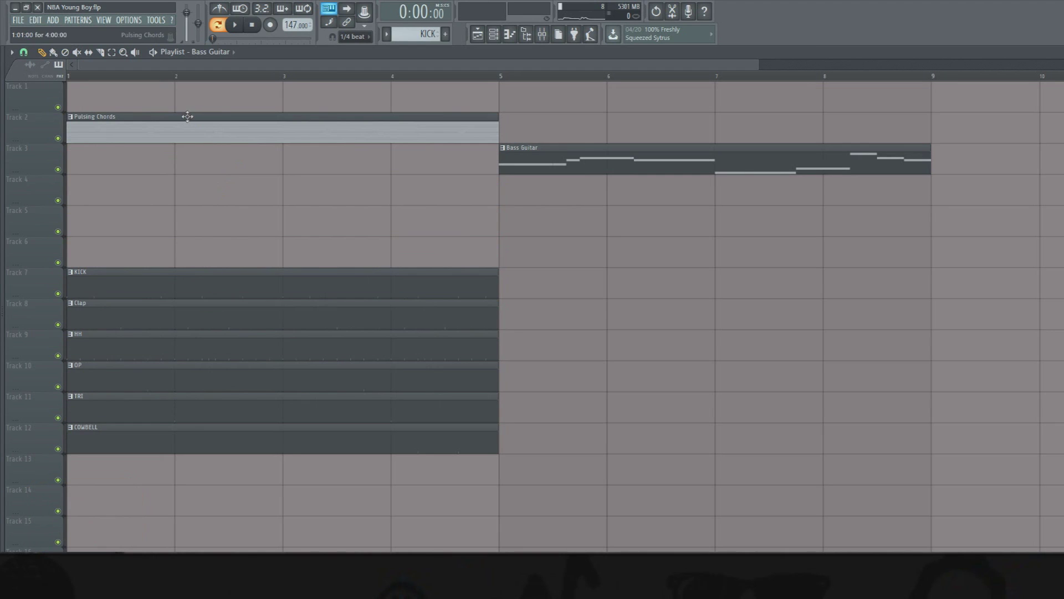
{"action": "key", "text": "ctrl+alt+z"}
{"action": "key", "text": "ctrl+alt+z"}
{"action": "key", "text": "ctrl+alt+z"}
{"action": "key", "text": "ctrl+alt+z"}
{"action": "left_click_drag", "start_coordinate": [155, 83], "coordinate": [154, 227]}
{"action": "key", "text": "ctrl+alt+z"}
{"action": "key", "text": "ctrl+alt+z"}
{"action": "key", "text": "ctrl+alt+z"}
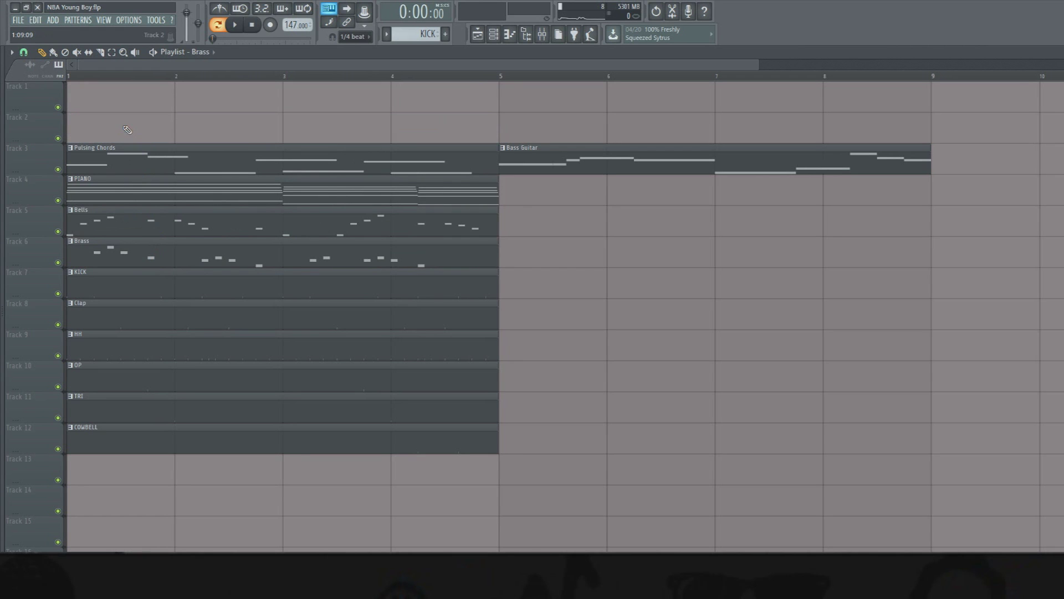
- Move the Bells and Brass clips up to tracks 1 and 2, and the Bass Guitar clip to bar 1 of track 5
{"action": "left_click", "coordinate": [87, 159]}
{"action": "left_click", "coordinate": [100, 218]}
{"action": "left_click", "coordinate": [100, 249], "text": "ctrl"}
{"action": "left_click_drag", "start_coordinate": [99, 219], "coordinate": [97, 96]}
{"action": "left_click", "coordinate": [513, 218]}
{"action": "left_click_drag", "start_coordinate": [567, 166], "coordinate": [136, 238]}
- Duplicate all clips to bar 5, and repeat the resulting eight-bar block along the playlist past bar 57
{"action": "left_click_drag", "start_coordinate": [556, 451], "coordinate": [81, 84]}
{"action": "key", "text": "ctrl+b"}
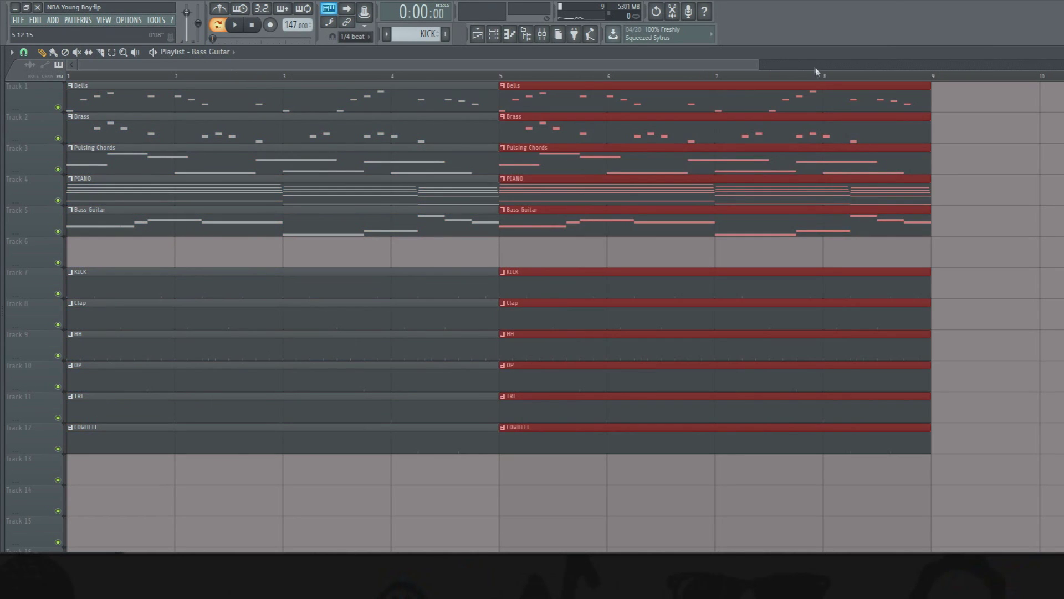
{"action": "left_click_drag", "start_coordinate": [762, 65], "coordinate": [1062, 65]}
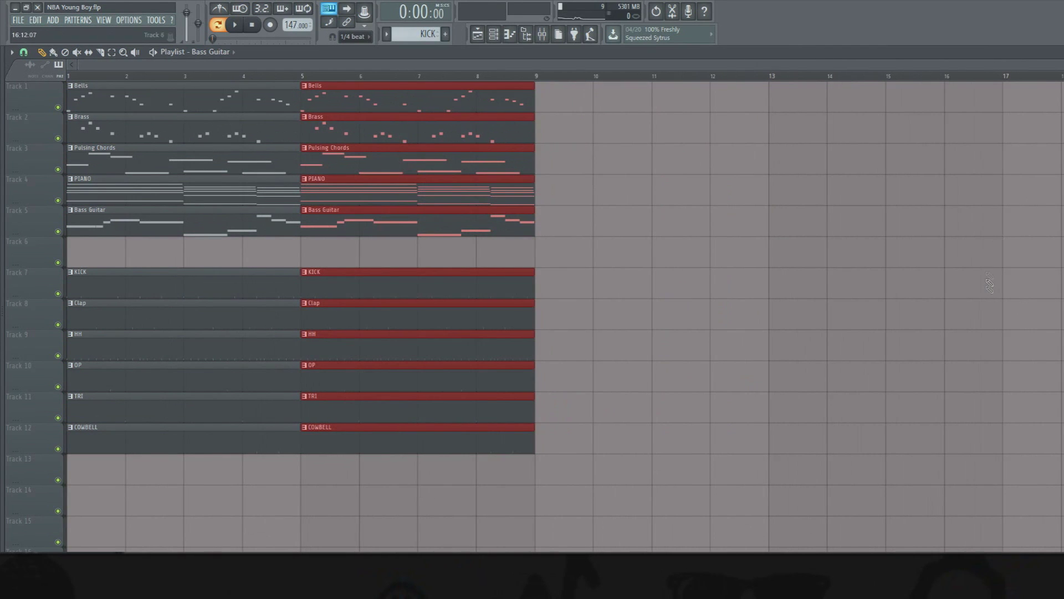
{"action": "left_click_drag", "start_coordinate": [650, 486], "coordinate": [67, 88]}
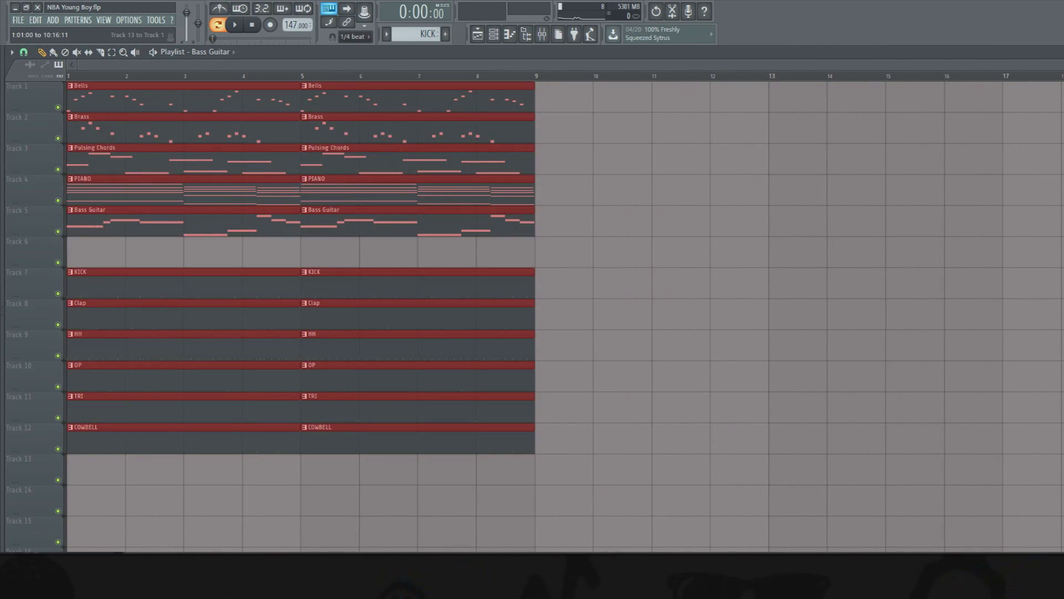
{"action": "key", "text": "ctrl+b"}
{"action": "key", "text": "ctrl+b"}
{"action": "key", "text": "ctrl+b"}
{"action": "key", "text": "ctrl+b"}
{"action": "key", "text": "ctrl+b"}
{"action": "key", "text": "ctrl+b"}
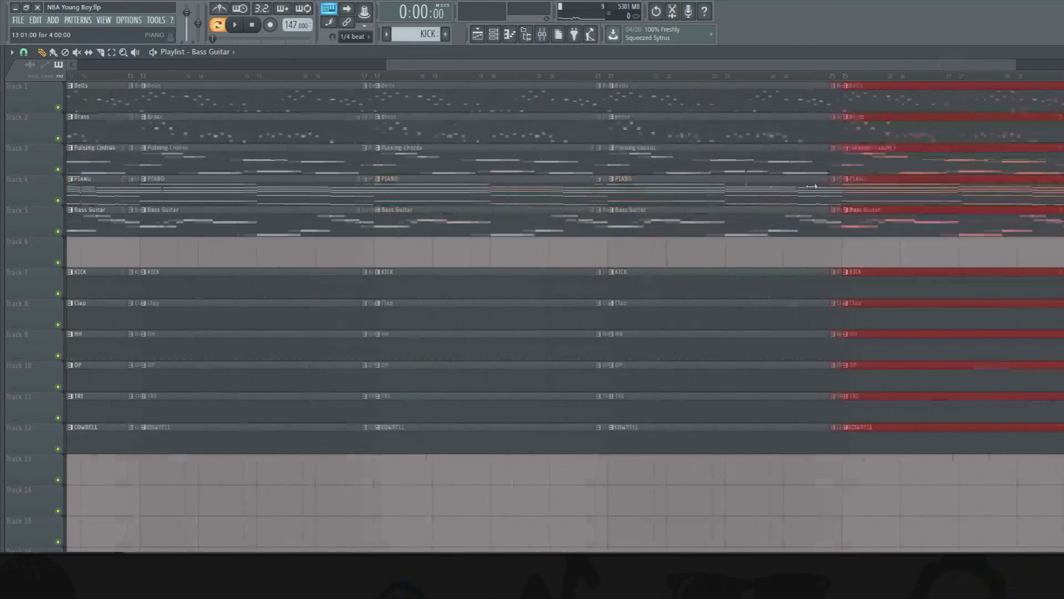
{"action": "key", "text": "ctrl+b"}
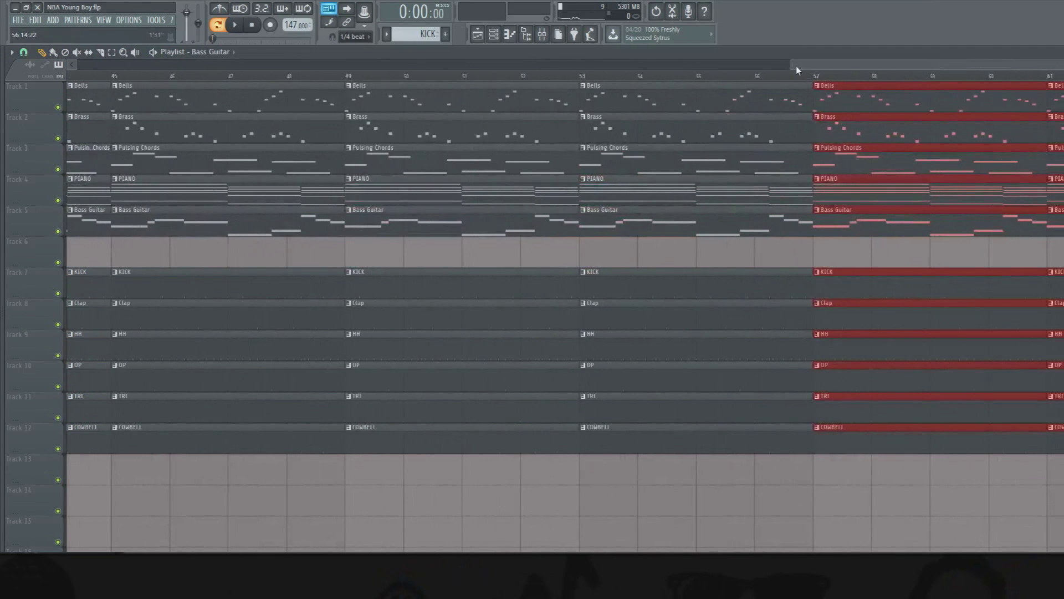
{"action": "left_click_drag", "start_coordinate": [793, 64], "coordinate": [79, 65]}
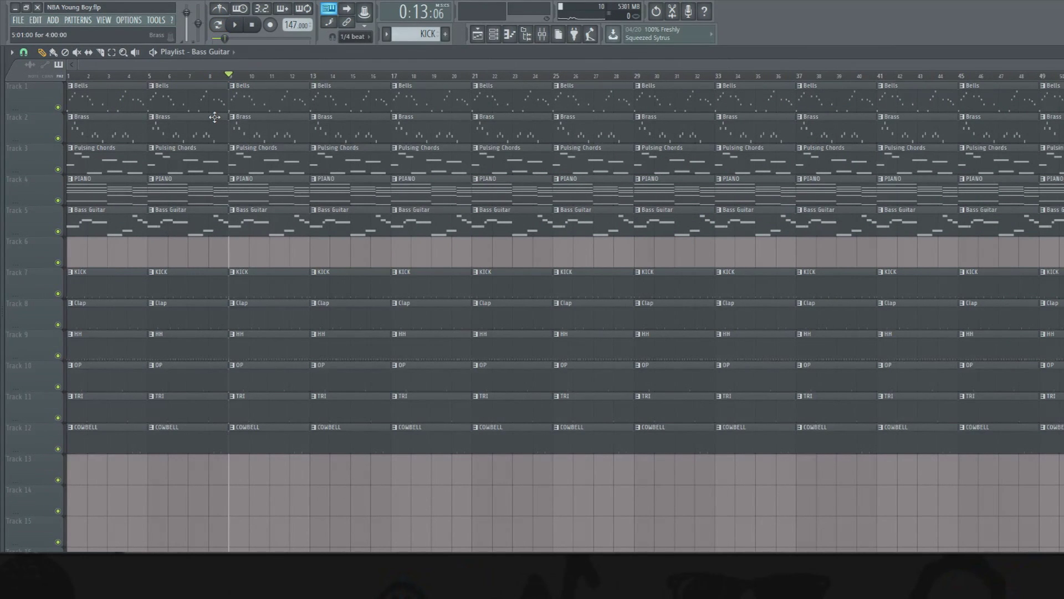
- Delete the Bells, Brass, Bass Guitar and all drum clips from the intro in bars 1–8
{"action": "right_click", "coordinate": [187, 96]}
{"action": "right_click", "coordinate": [166, 128]}
{"action": "right_click", "coordinate": [111, 128]}
{"action": "right_click", "coordinate": [113, 87]}
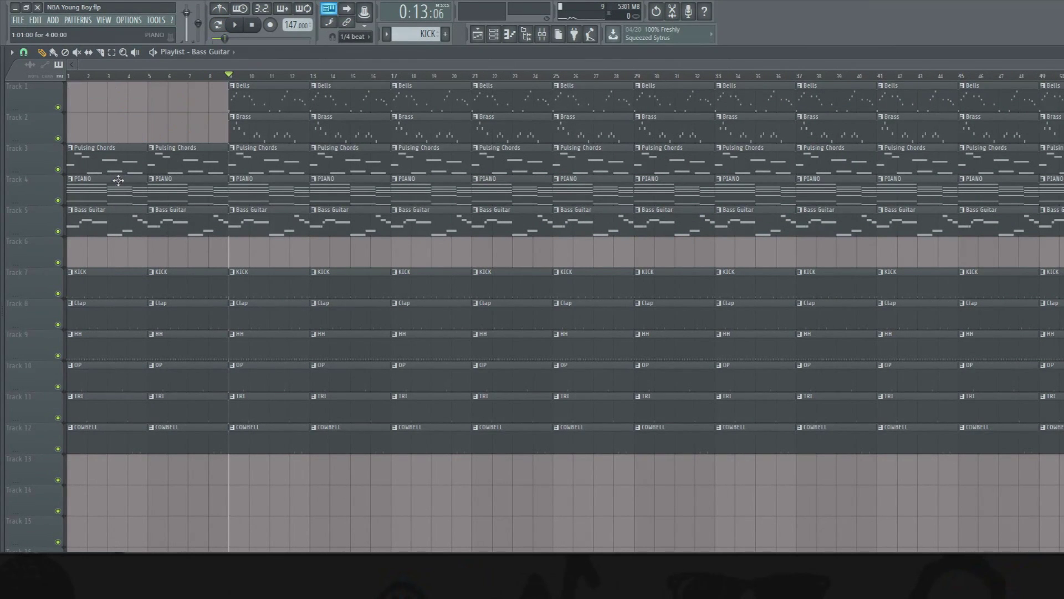
{"action": "mouse_move", "coordinate": [106, 192]}
{"action": "left_mouse_down"}
{"action": "mouse_move", "coordinate": [144, 222]}
{"action": "mouse_move", "coordinate": [198, 233]}
{"action": "mouse_move", "coordinate": [172, 485]}
{"action": "mouse_move", "coordinate": [107, 333]}
{"action": "mouse_move", "coordinate": [112, 270]}
{"action": "left_mouse_up"}
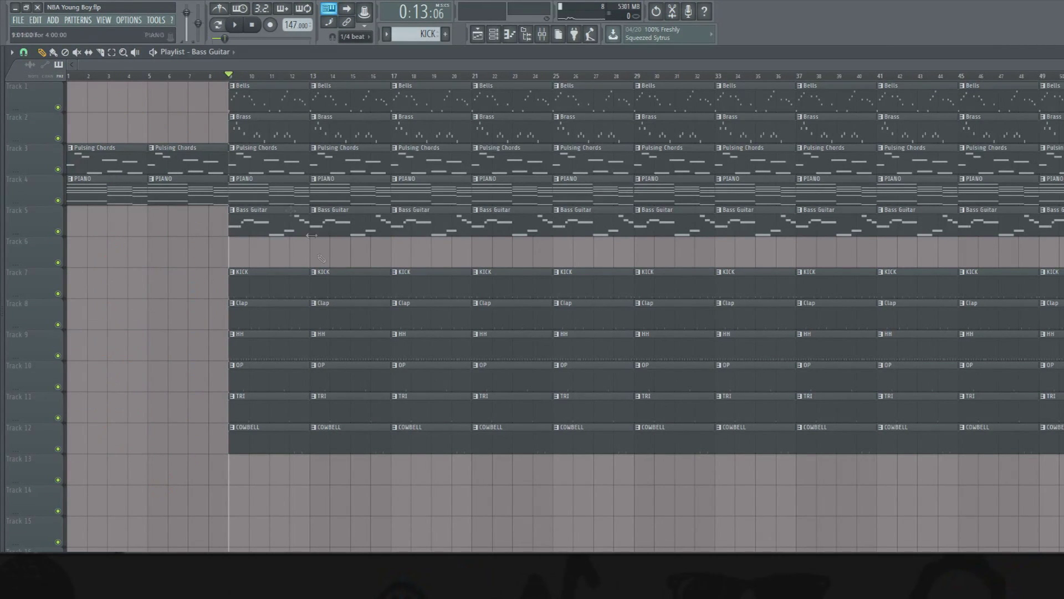
- Delete Bells and Brass from bars 25–32, bass and all drums from bars 25–28, and HH, OP, TRI and COWBELL from bars 29–32
{"action": "left_click_drag", "start_coordinate": [560, 142], "coordinate": [668, 133]}
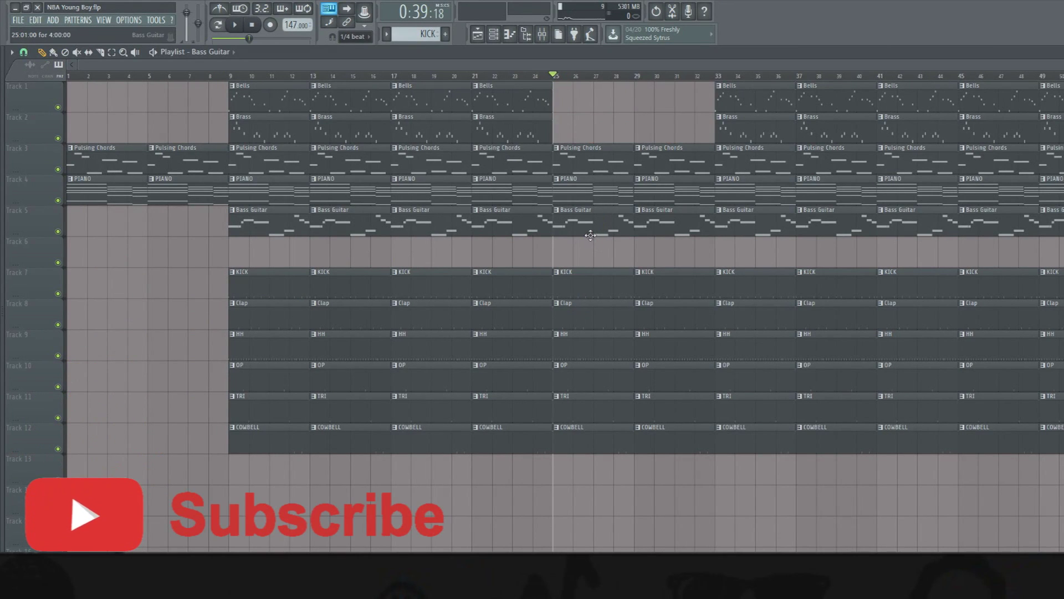
{"action": "mouse_move", "coordinate": [584, 215]}
{"action": "left_mouse_down"}
{"action": "mouse_move", "coordinate": [594, 435]}
{"action": "mouse_move", "coordinate": [604, 444]}
{"action": "left_mouse_up"}
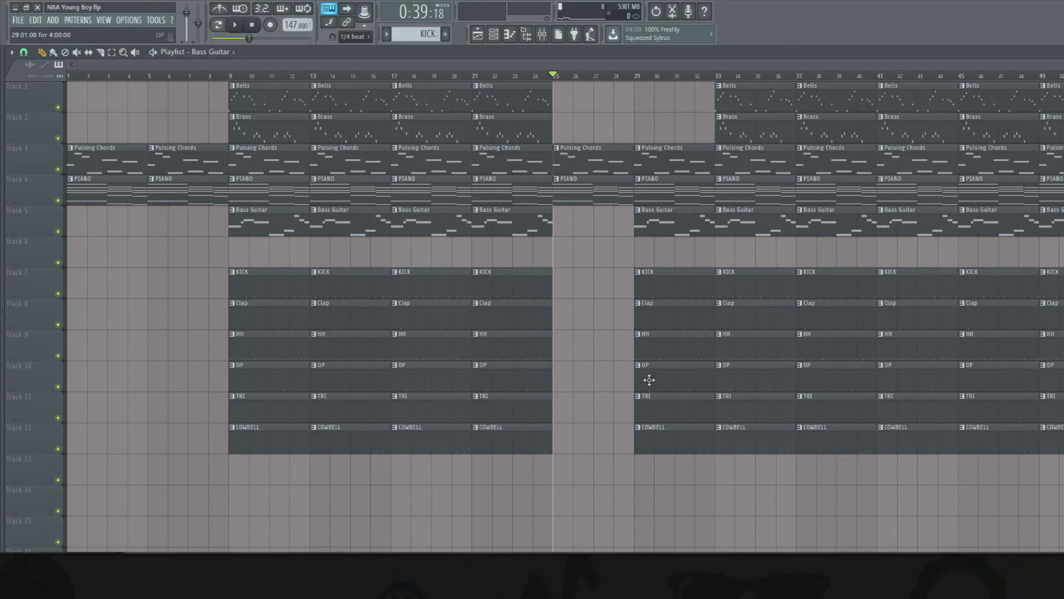
{"action": "mouse_move", "coordinate": [656, 379]}
{"action": "left_mouse_down"}
{"action": "mouse_move", "coordinate": [659, 427]}
{"action": "mouse_move", "coordinate": [666, 360]}
{"action": "left_mouse_up"}
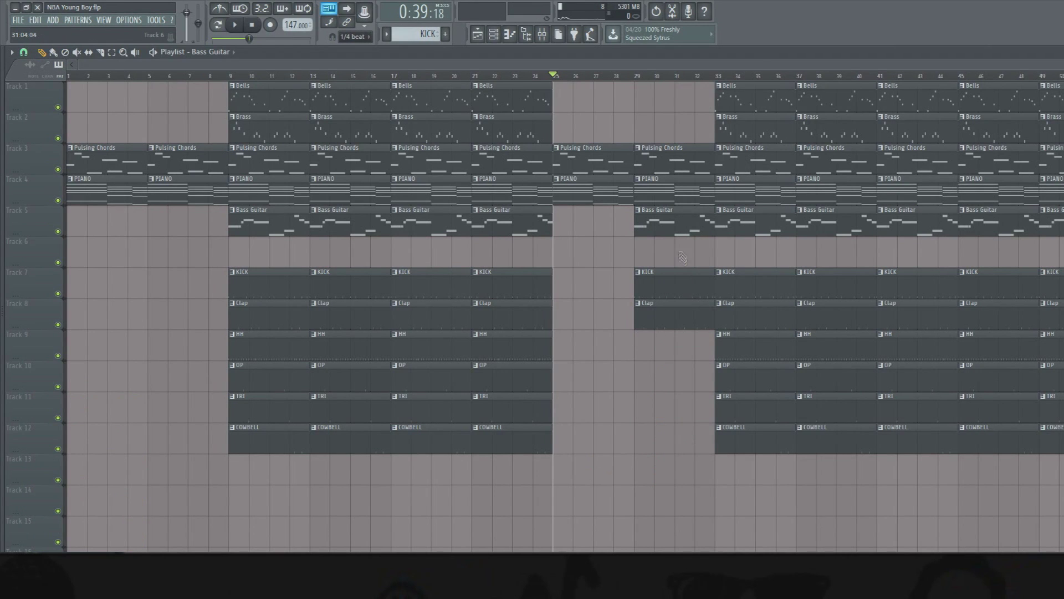
- Delete the Bells, Brass and Pulsing Chords clips from bars 33–48 and every clip from bar 49 onward
{"action": "scroll", "coordinate": [674, 83], "scroll_direction": "right", "scroll_amount": 3}
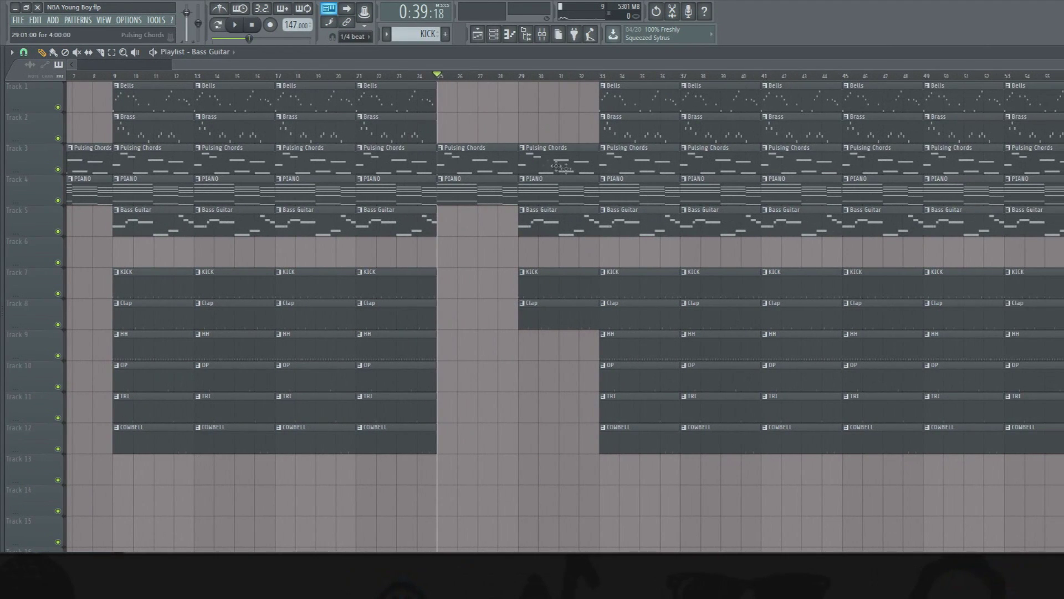
{"action": "mouse_move", "coordinate": [619, 167]}
{"action": "left_mouse_down"}
{"action": "mouse_move", "coordinate": [832, 162]}
{"action": "mouse_move", "coordinate": [859, 99]}
{"action": "mouse_move", "coordinate": [660, 102]}
{"action": "mouse_move", "coordinate": [626, 151]}
{"action": "left_mouse_up"}
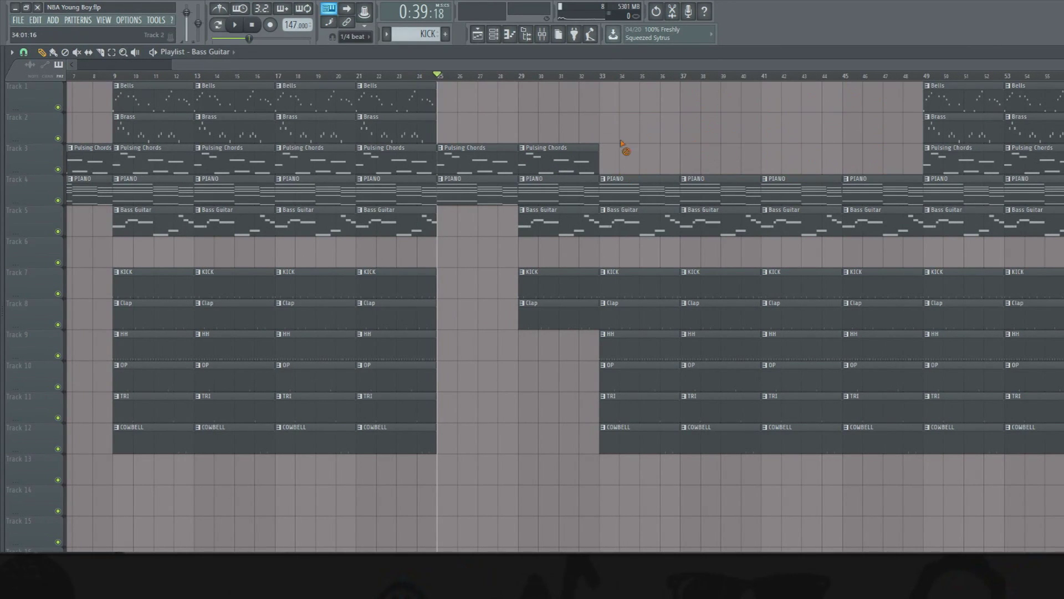
{"action": "mouse_move", "coordinate": [907, 104]}
{"action": "left_mouse_down"}
{"action": "mouse_move", "coordinate": [942, 205]}
{"action": "mouse_move", "coordinate": [992, 488]}
{"action": "mouse_move", "coordinate": [1054, 548]}
{"action": "left_mouse_up"}
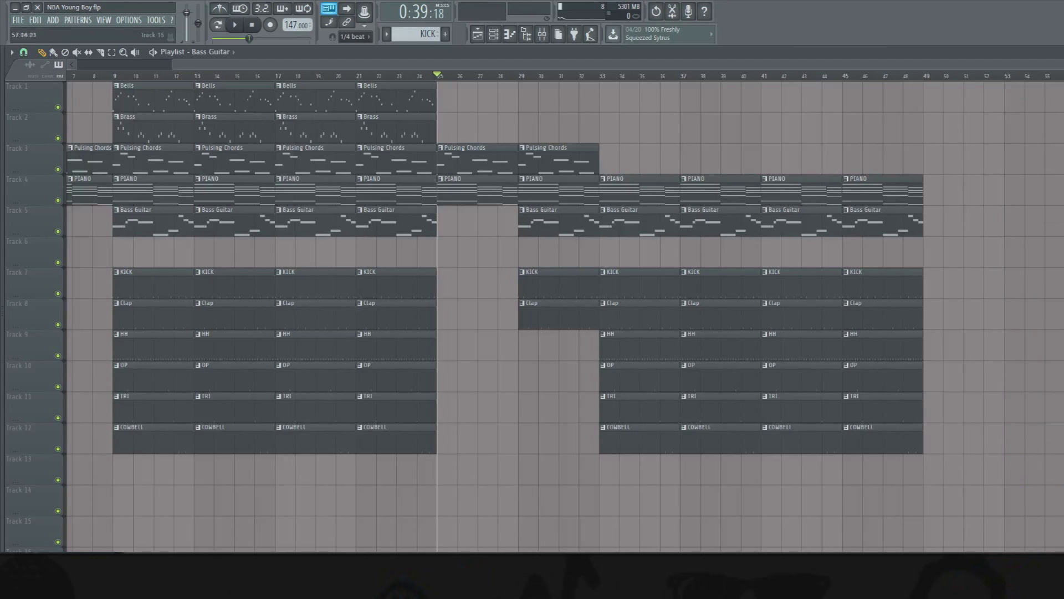
- Copy all clips of the full section in bars 9–24 and place the copy at bar 53
{"action": "scroll", "coordinate": [532, 316], "scroll_direction": "down", "scroll_amount": 1}
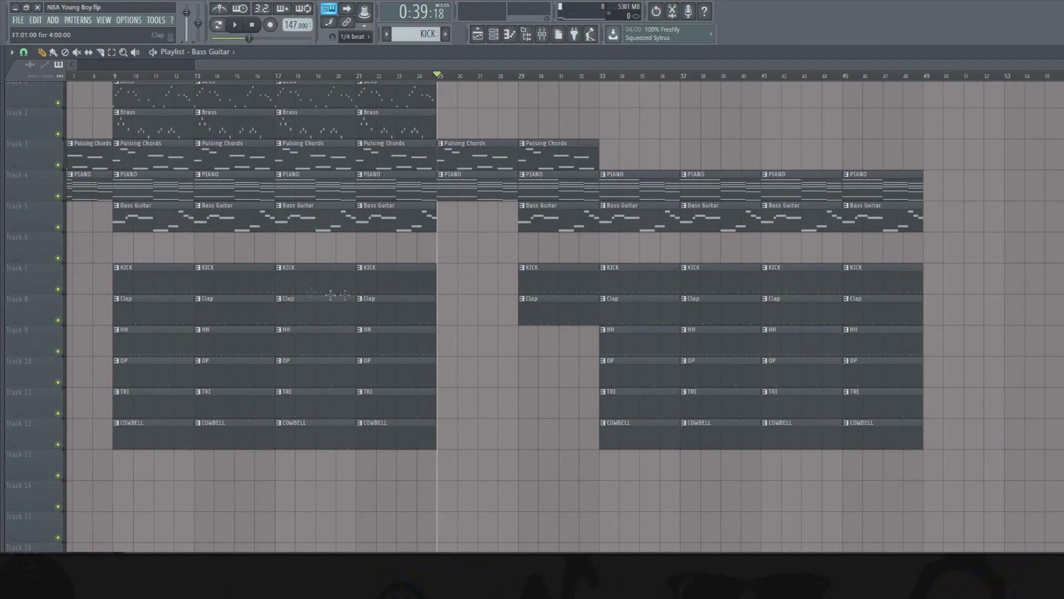
{"action": "mouse_move", "coordinate": [397, 446]}
{"action": "left_mouse_down"}
{"action": "mouse_move", "coordinate": [185, 83]}
{"action": "mouse_move", "coordinate": [985, 109]}
{"action": "mouse_move", "coordinate": [964, 110]}
{"action": "left_mouse_up"}
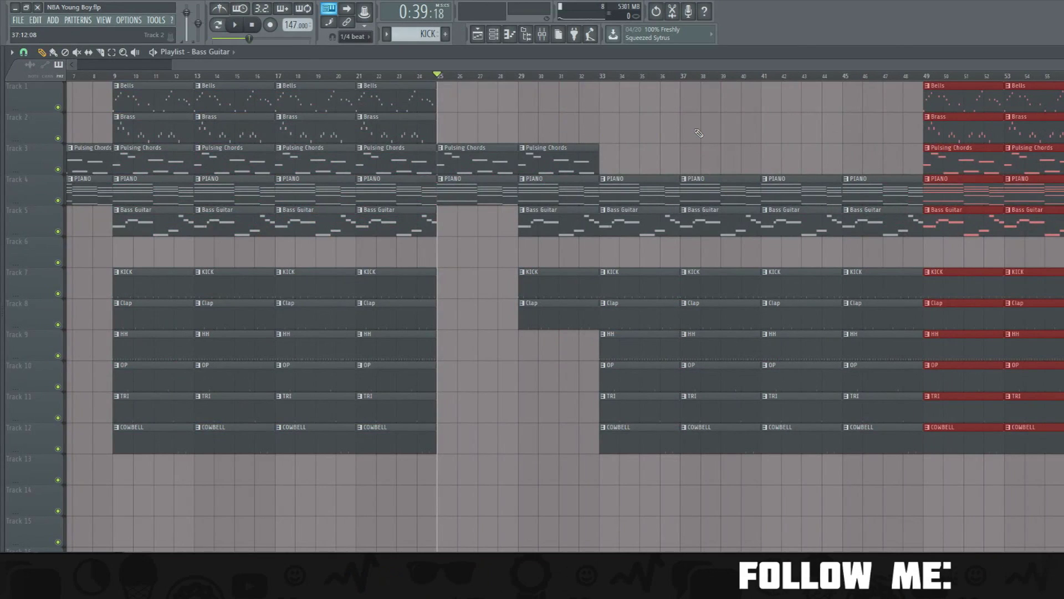
{"action": "left_click_drag", "start_coordinate": [940, 134], "coordinate": [1022, 133]}
{"action": "left_click", "coordinate": [1021, 133]}
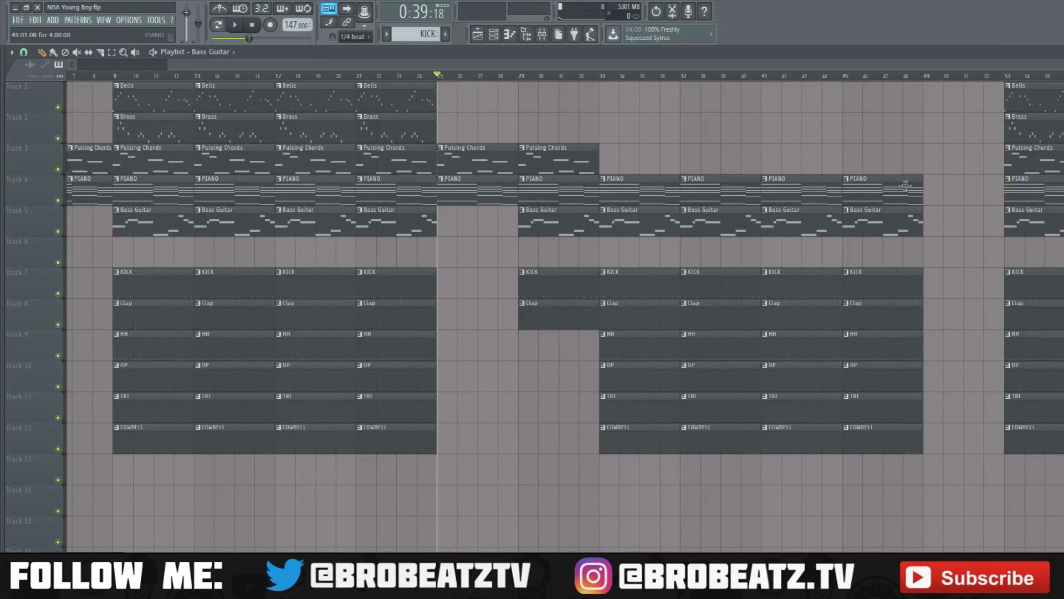
- Add a PIANO clip at bar 49 and Pulsing Chords clips at bars 49 and 45
{"action": "left_click", "coordinate": [949, 196]}
{"action": "left_click", "coordinate": [916, 161]}
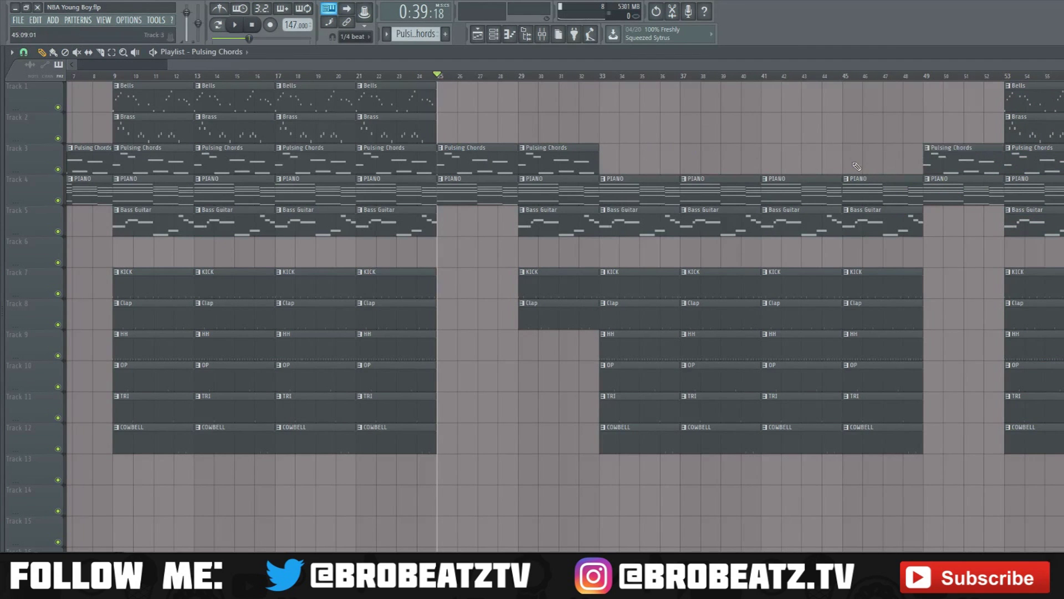
{"action": "left_click", "coordinate": [873, 161]}
- Delete the KICK, HH, OP, TRI and COWBELL clips from bars 45–48
{"action": "right_click", "coordinate": [858, 280]}
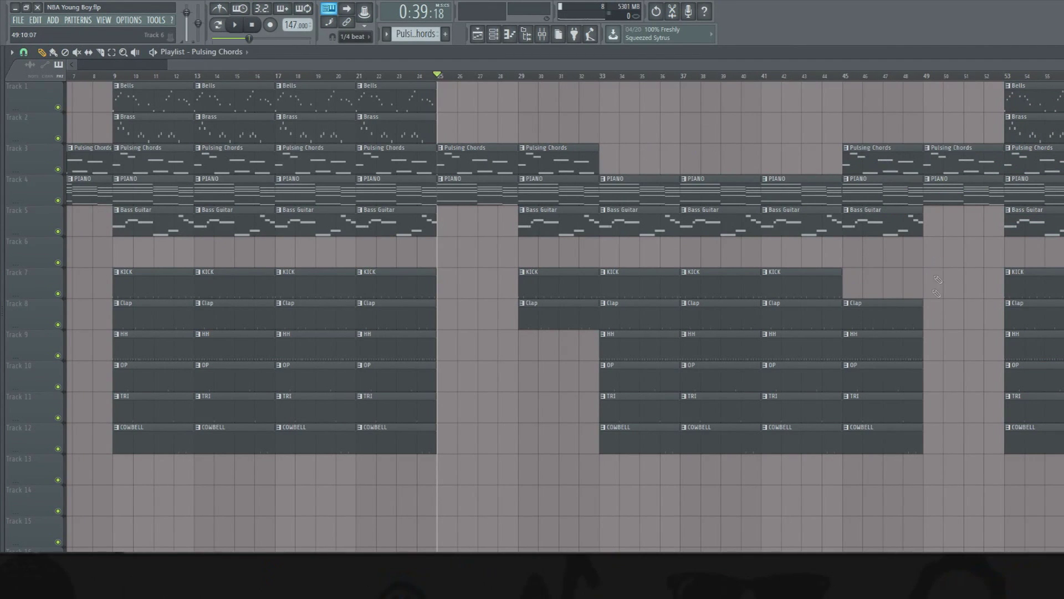
{"action": "right_click", "coordinate": [873, 347]}
{"action": "right_click", "coordinate": [877, 378]}
{"action": "right_click", "coordinate": [880, 409]}
{"action": "right_click", "coordinate": [885, 440]}
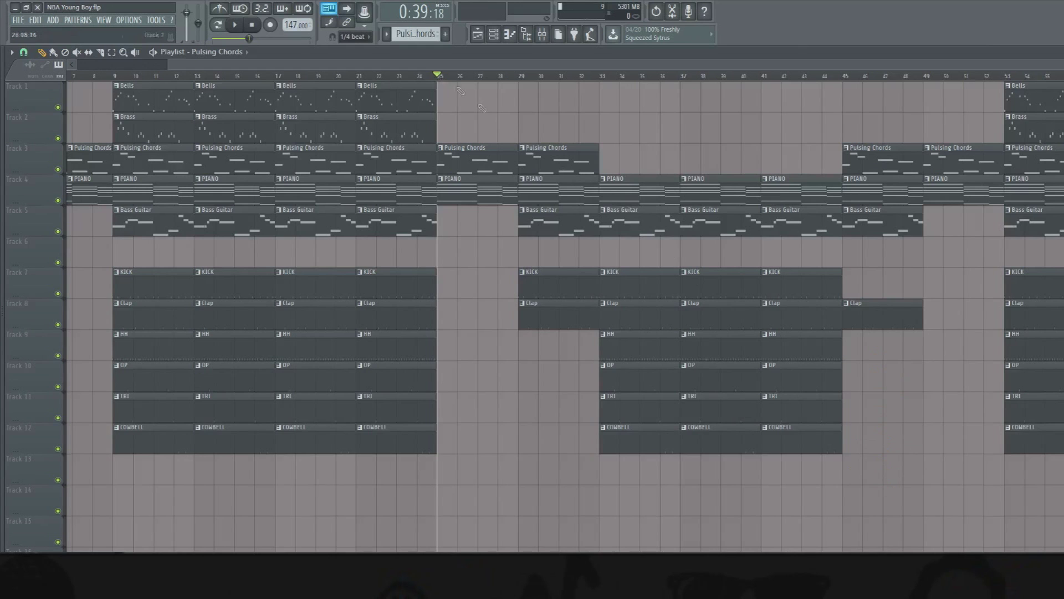
- Play the arrangement from the start and delete the first Pulsing Chords clip in bars 1–4
{"action": "key", "text": "space"}
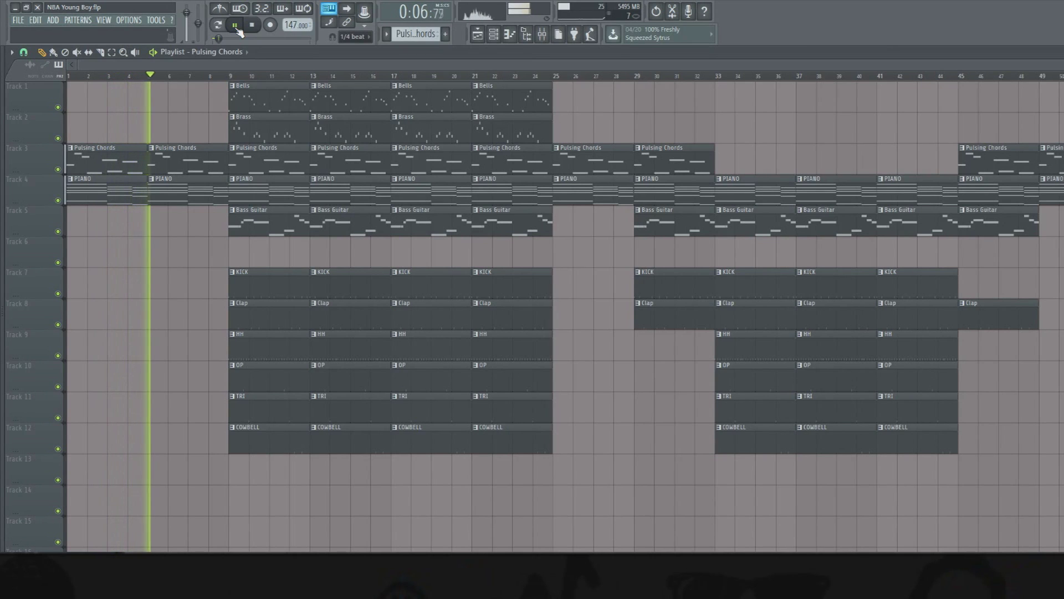
{"action": "right_click", "coordinate": [106, 158]}
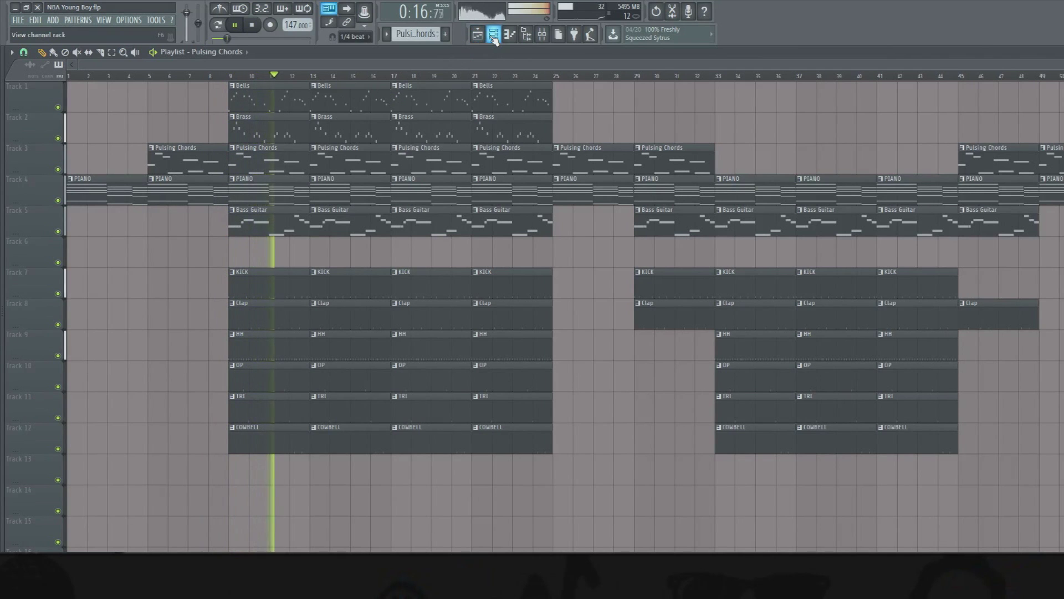
- Examine the KICK notes in the piano roll and the channel rack's mixer routing while the arrangement plays
{"action": "double_click", "coordinate": [267, 279]}
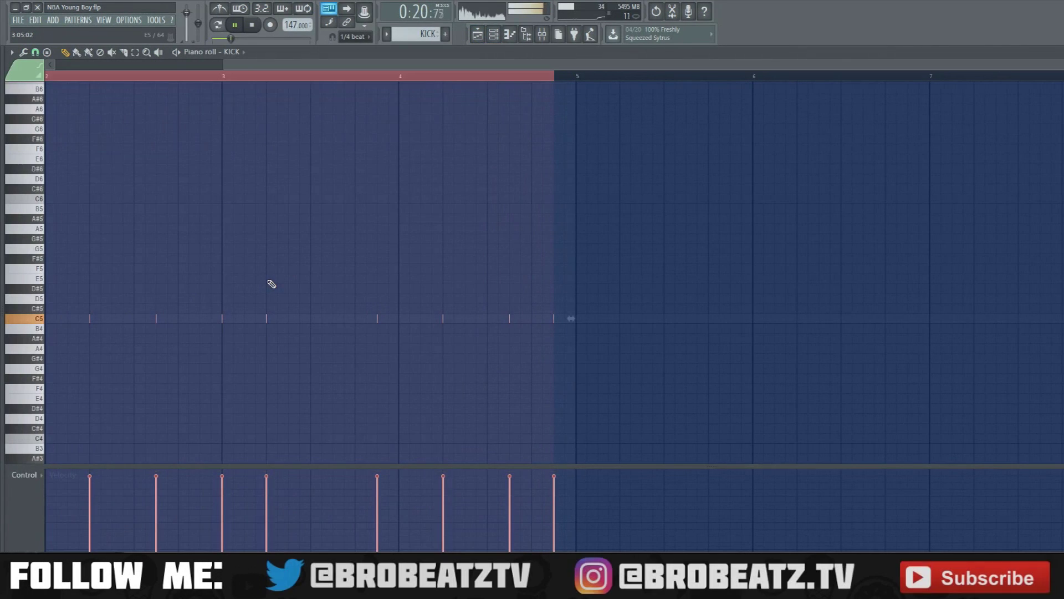
{"action": "key", "text": "F5"}
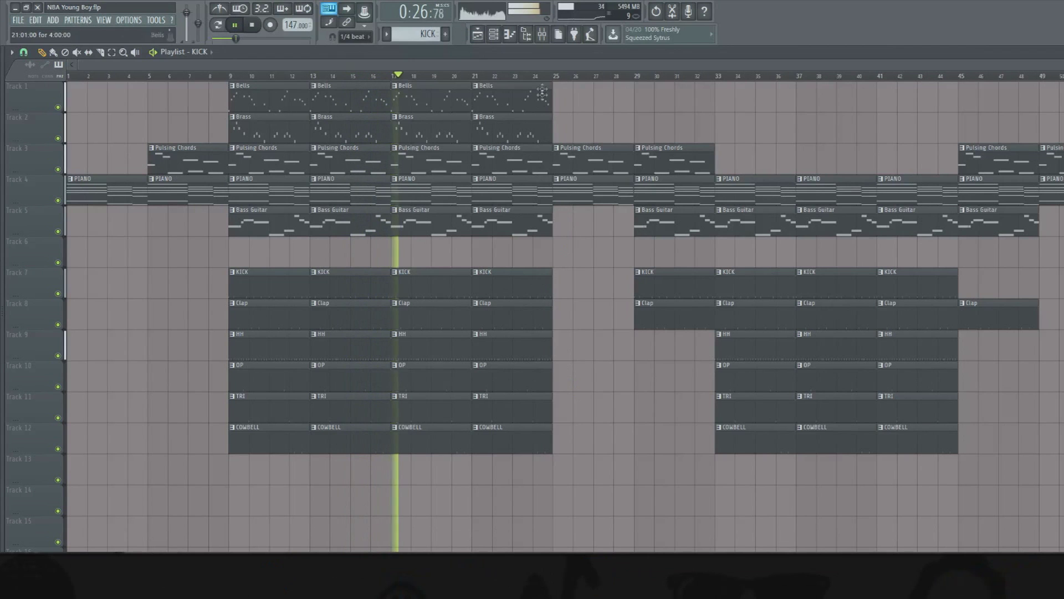
{"action": "left_click", "coordinate": [525, 34]}
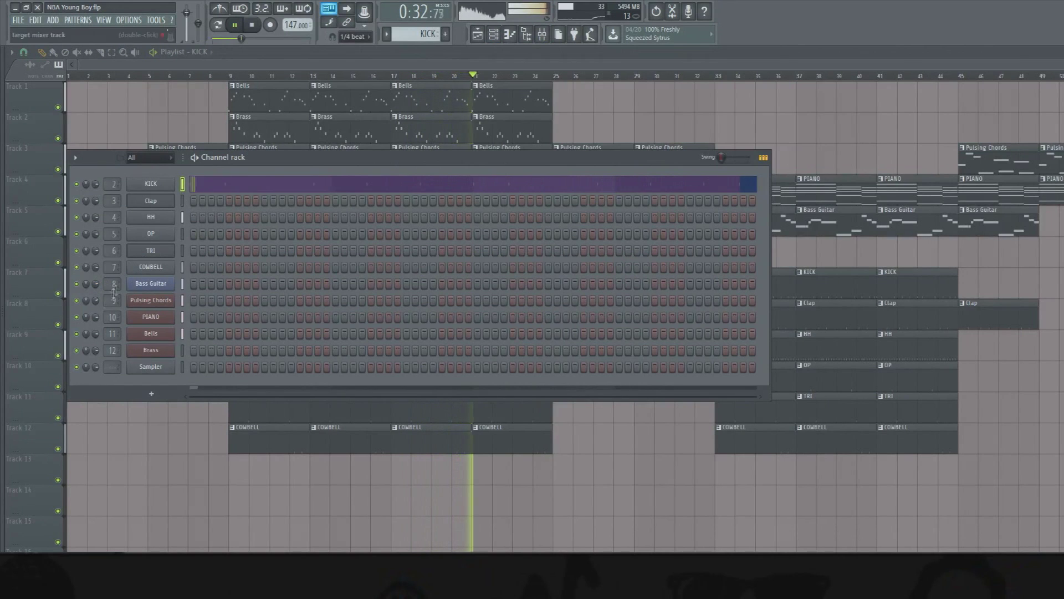
{"action": "left_click", "coordinate": [434, 58]}
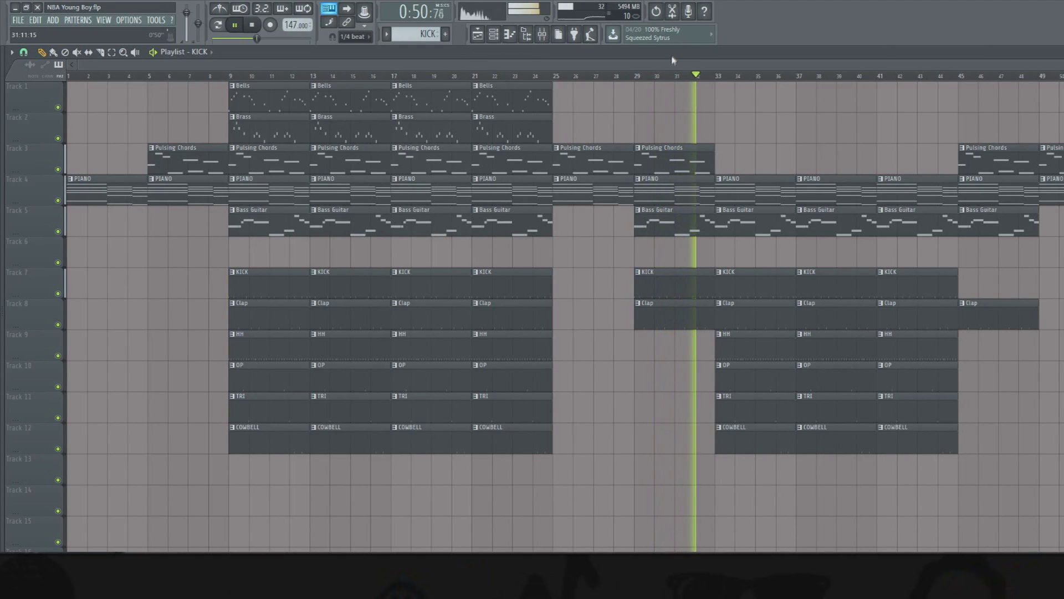
- Play the arrangement from bar 45, stop playback, save the project and return to the start of the playlist
{"action": "scroll", "coordinate": [744, 86], "scroll_direction": "right", "scroll_amount": 3}
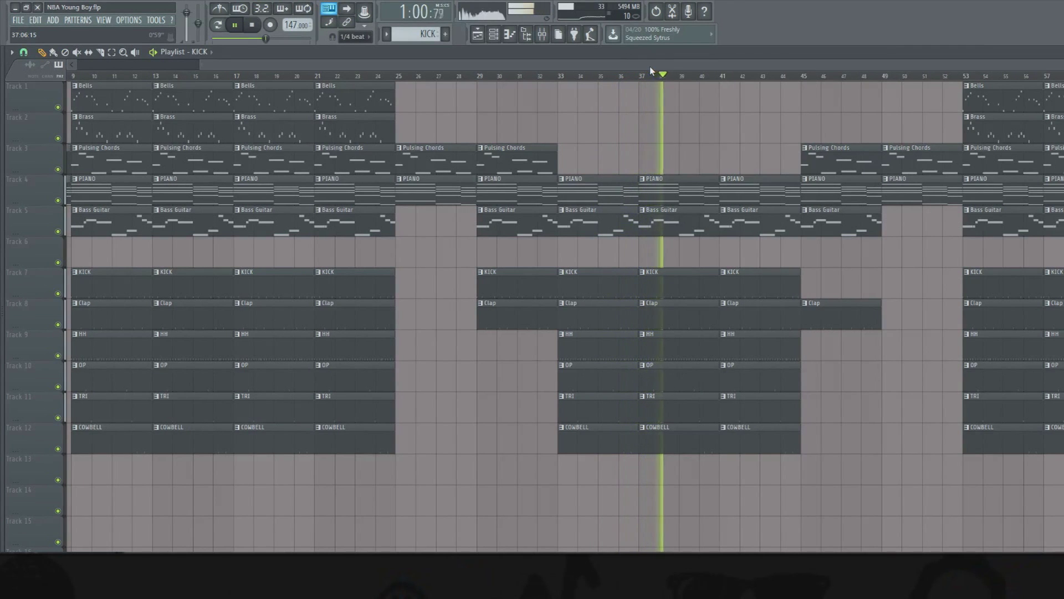
{"action": "left_click", "coordinate": [812, 78]}
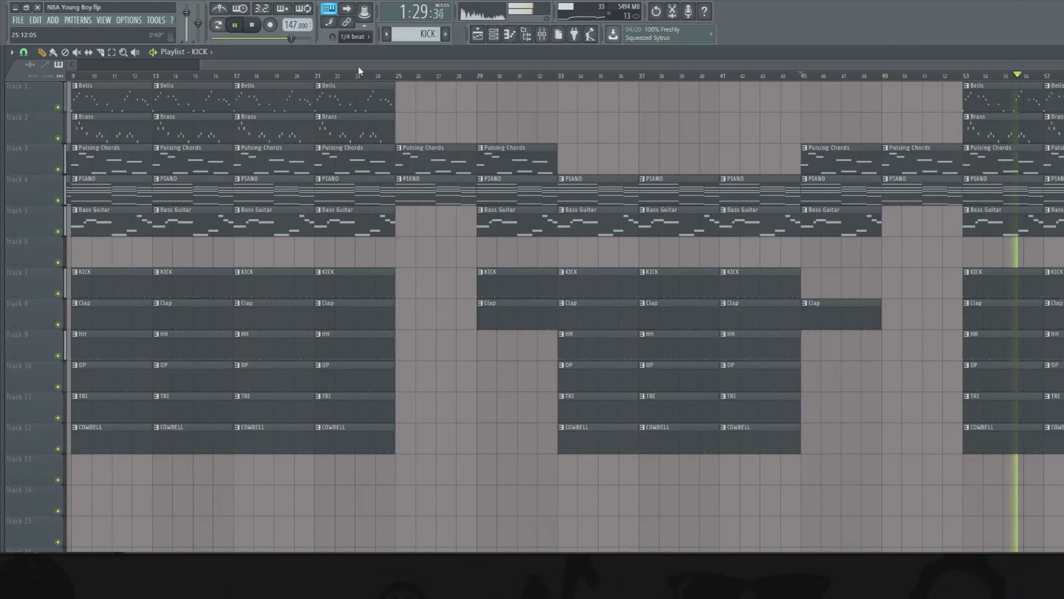
{"action": "key", "text": "space"}
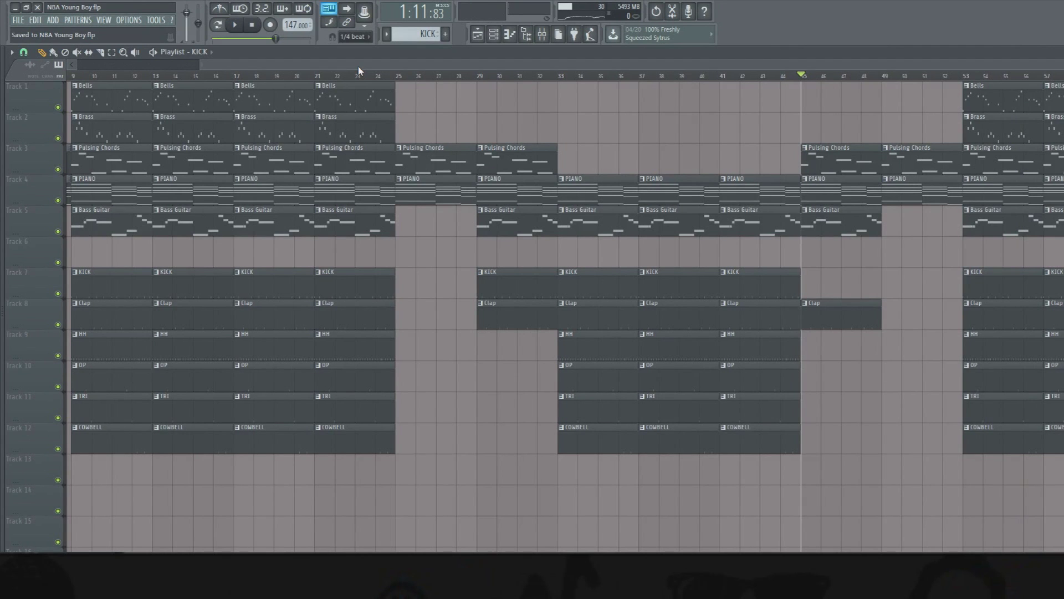
{"action": "scroll", "coordinate": [320, 71], "scroll_direction": "left", "scroll_amount": 5}
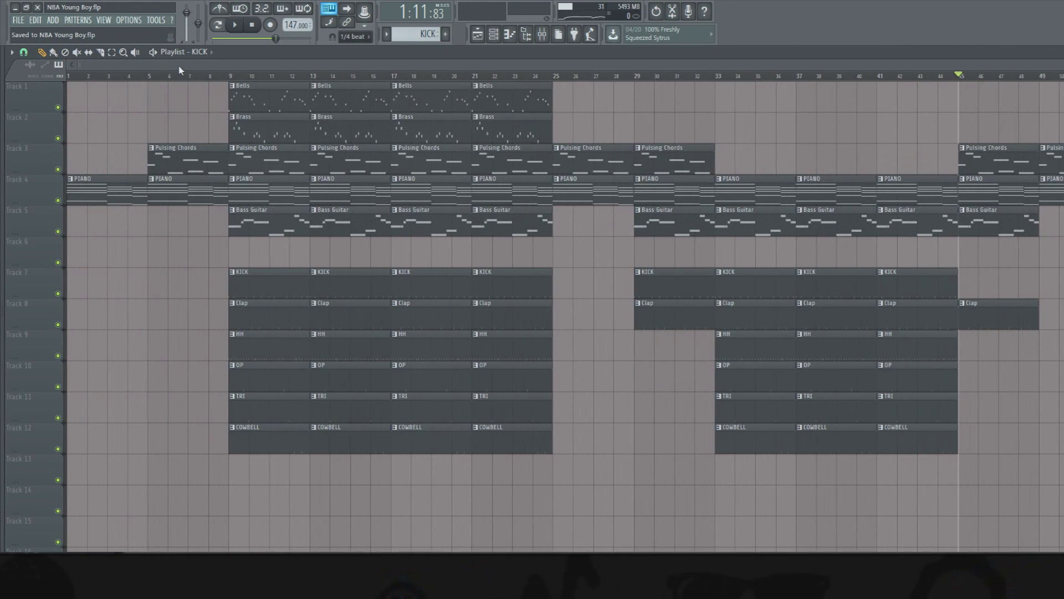